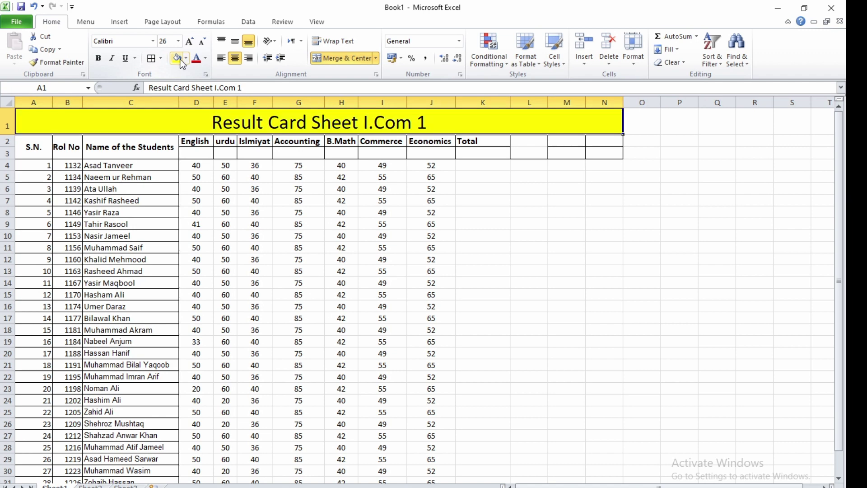
- Enlarge the sheet title in A1 to 28 pt and set its font to Cambria
{"action": "left_click", "coordinate": [191, 41]}
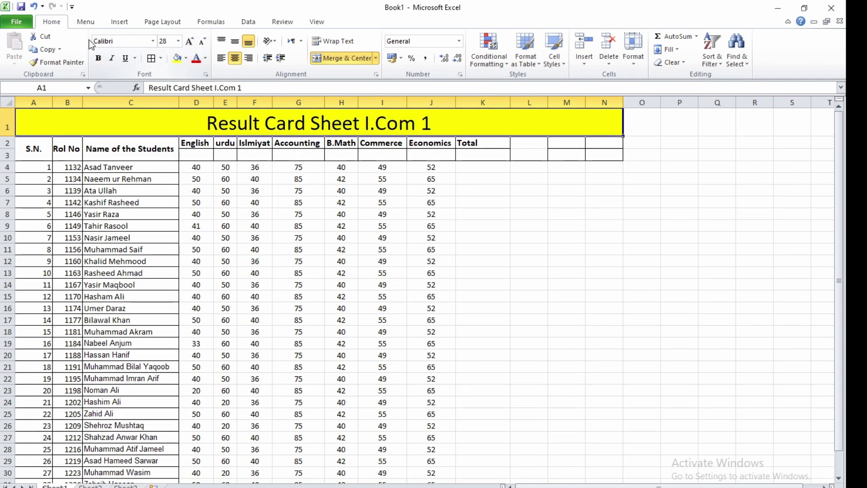
{"action": "left_click", "coordinate": [153, 41]}
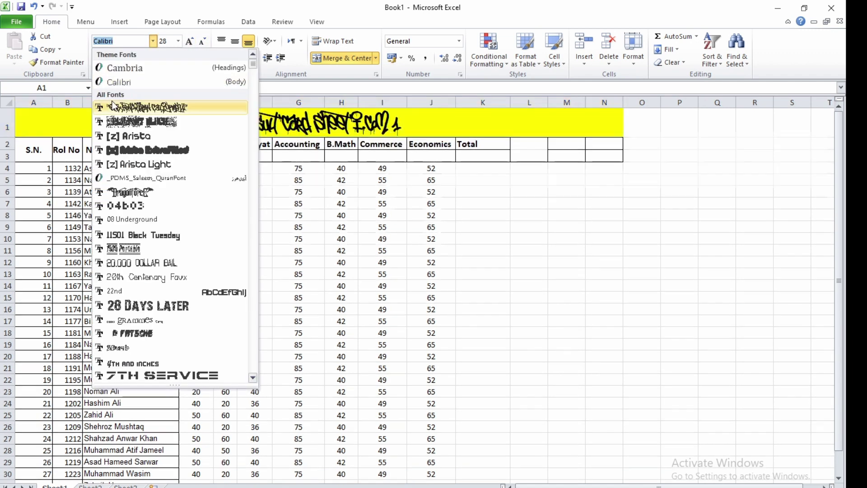
{"action": "left_click", "coordinate": [126, 67]}
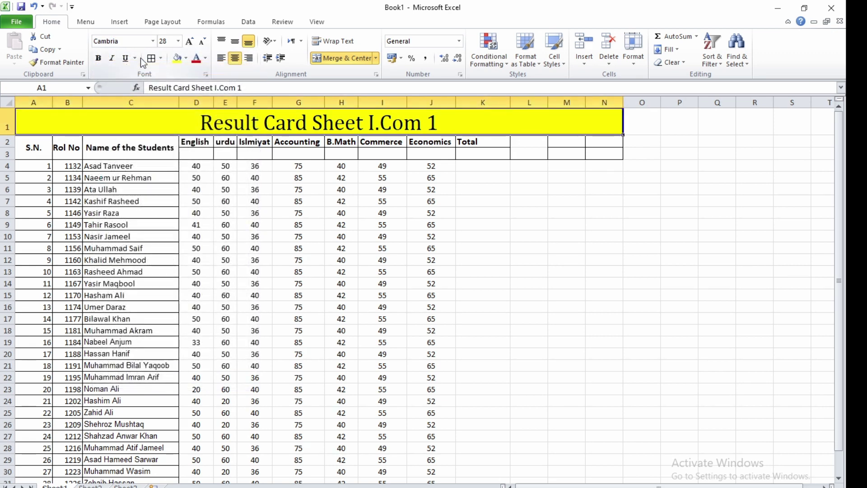
- Change the sheet title's font to AmazObitaemOstrovBold and enlarge it to 36 pt
{"action": "left_click", "coordinate": [153, 42]}
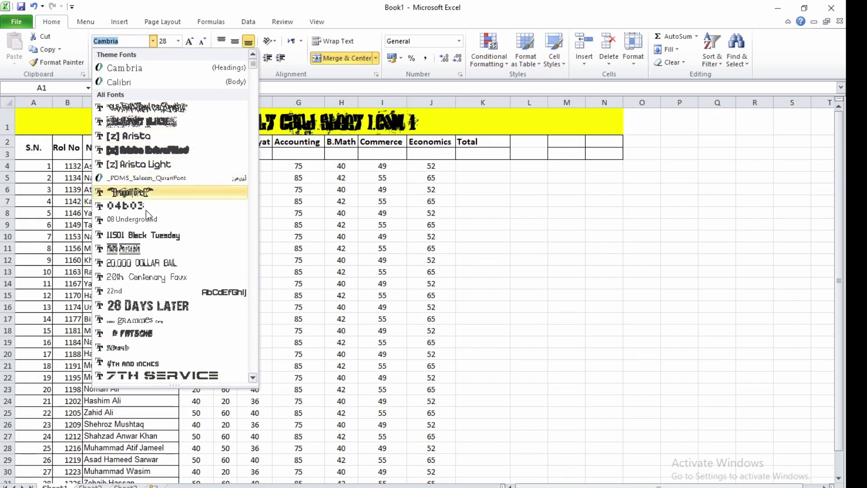
{"action": "scroll", "coordinate": [153, 323], "scroll_direction": "down", "scroll_amount": 10}
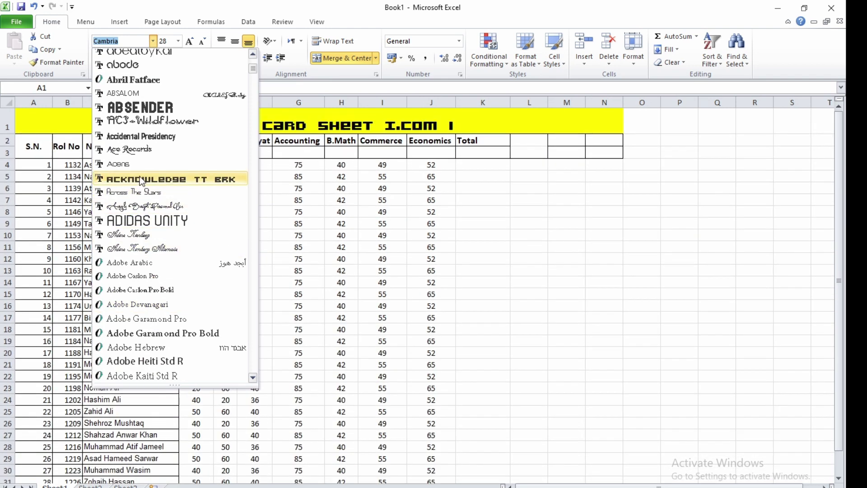
{"action": "scroll", "coordinate": [140, 281], "scroll_direction": "down", "scroll_amount": 6}
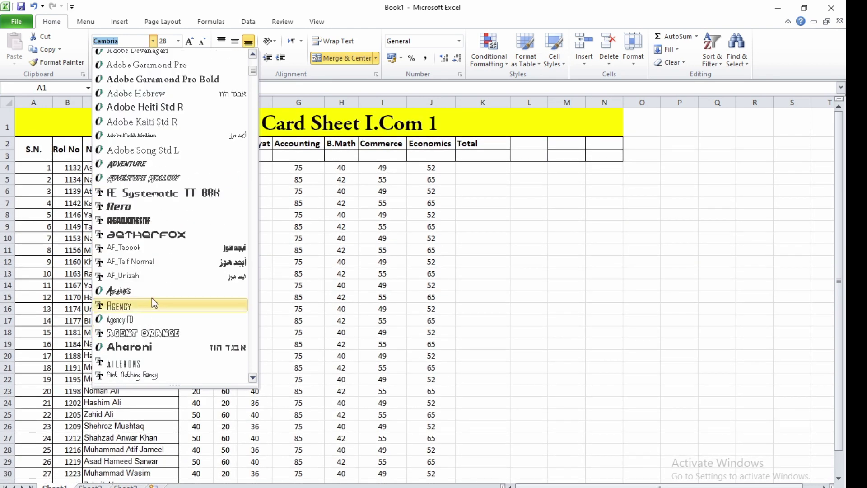
{"action": "scroll", "coordinate": [159, 293], "scroll_direction": "down", "scroll_amount": 7}
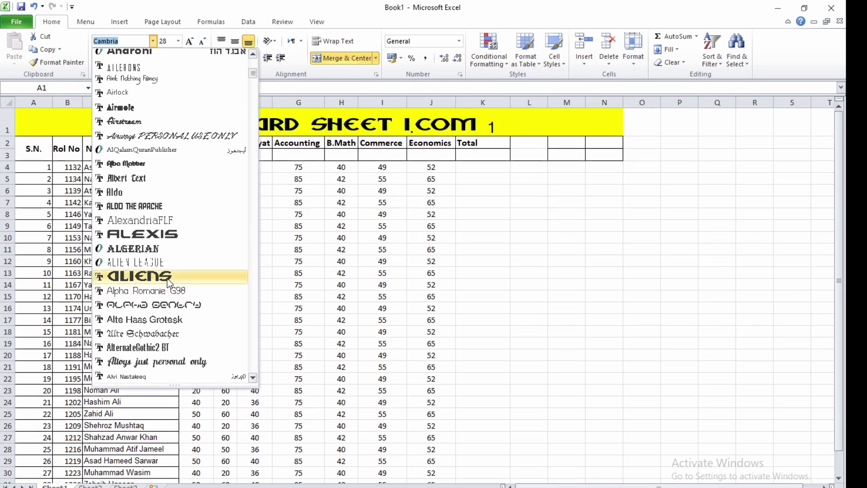
{"action": "scroll", "coordinate": [150, 319], "scroll_direction": "down", "scroll_amount": 9}
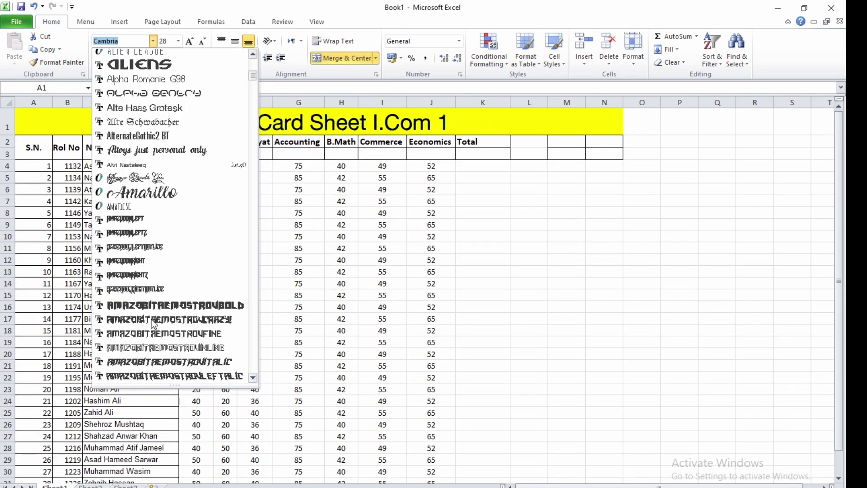
{"action": "scroll", "coordinate": [153, 319], "scroll_direction": "up", "scroll_amount": 1}
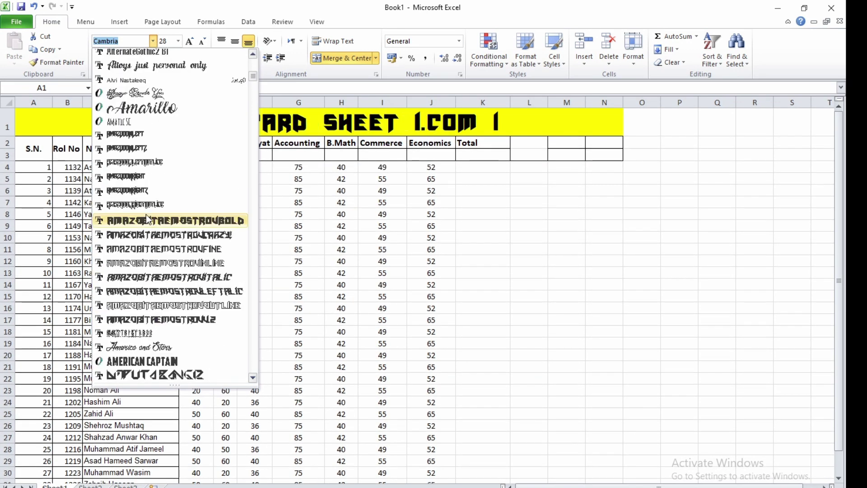
{"action": "left_click", "coordinate": [146, 217]}
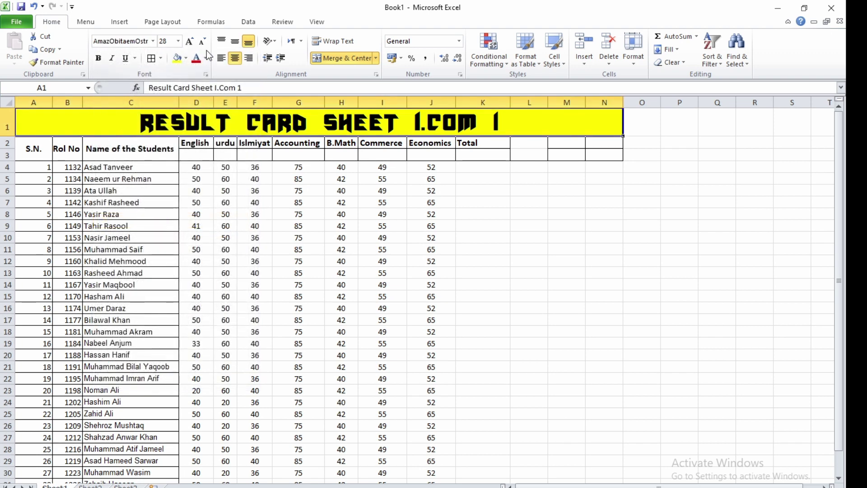
{"action": "left_click", "coordinate": [189, 42]}
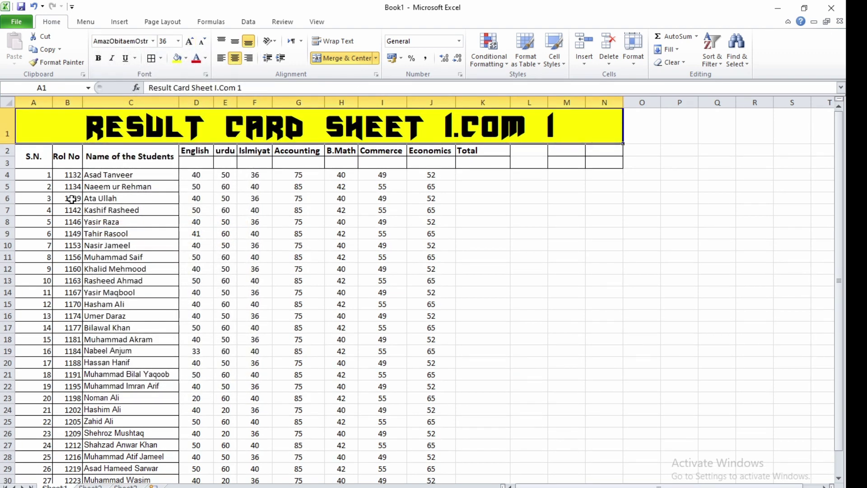
- Fill the S.N. column from its header down to serial number 30 (A2:A33) with standard orange
{"action": "left_click", "coordinate": [37, 156]}
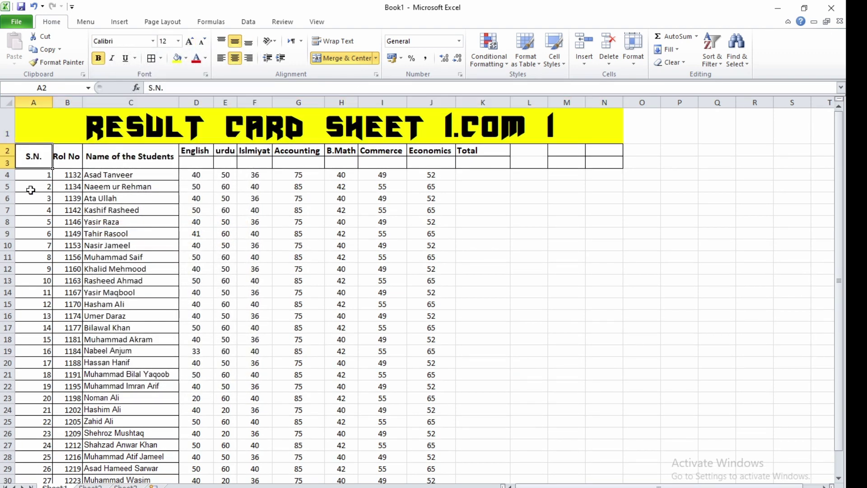
{"action": "left_click_drag", "start_coordinate": [37, 156], "coordinate": [12, 456]}
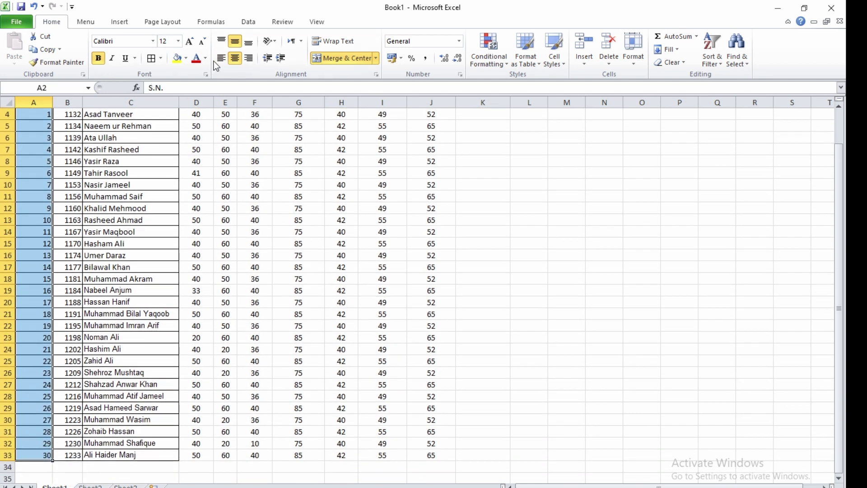
{"action": "left_click", "coordinate": [186, 58]}
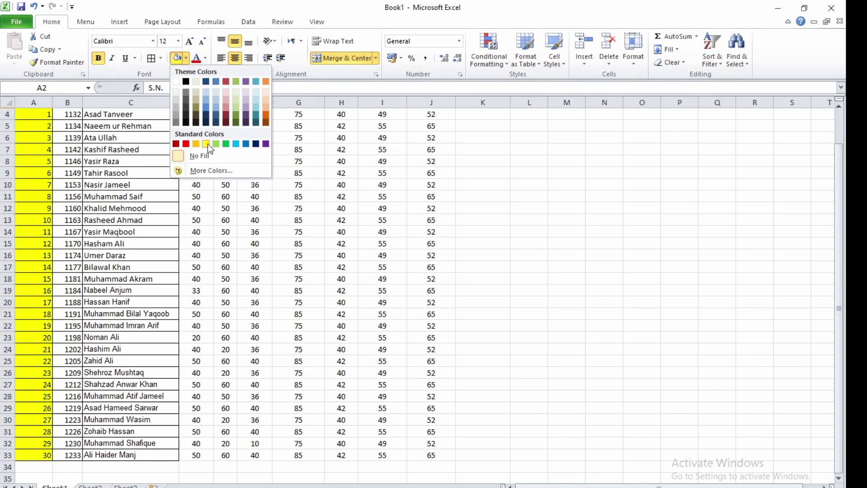
{"action": "scroll", "coordinate": [197, 145], "scroll_direction": "up", "scroll_amount": 1}
{"action": "left_click", "coordinate": [196, 143]}
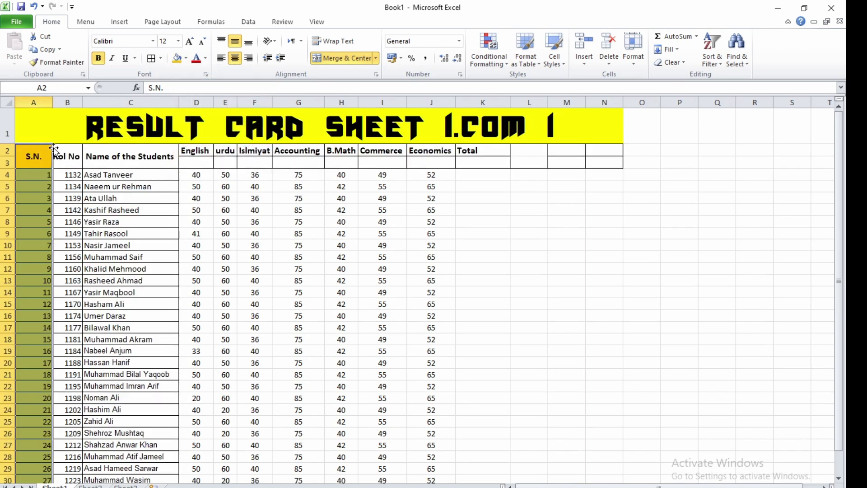
- Make the Rol No column, B2:B33, bold and fill it with standard light green
{"action": "left_click_drag", "start_coordinate": [64, 150], "coordinate": [58, 440]}
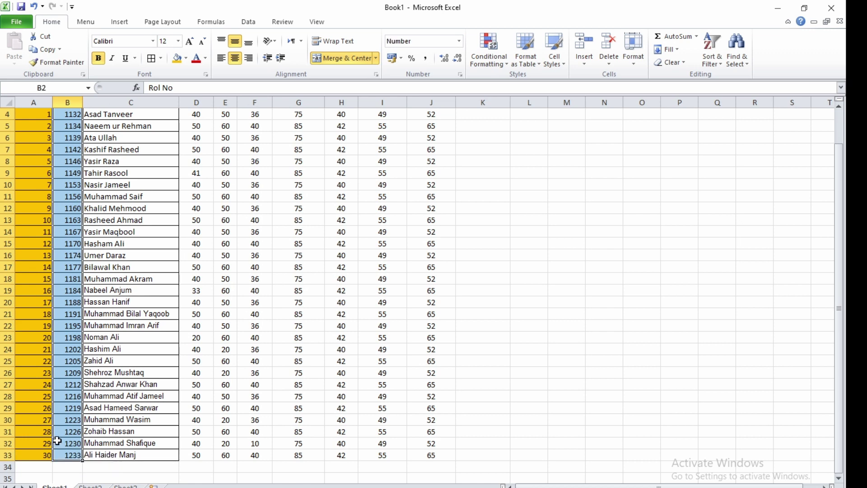
{"action": "left_click", "coordinate": [98, 57]}
{"action": "left_click", "coordinate": [97, 58]}
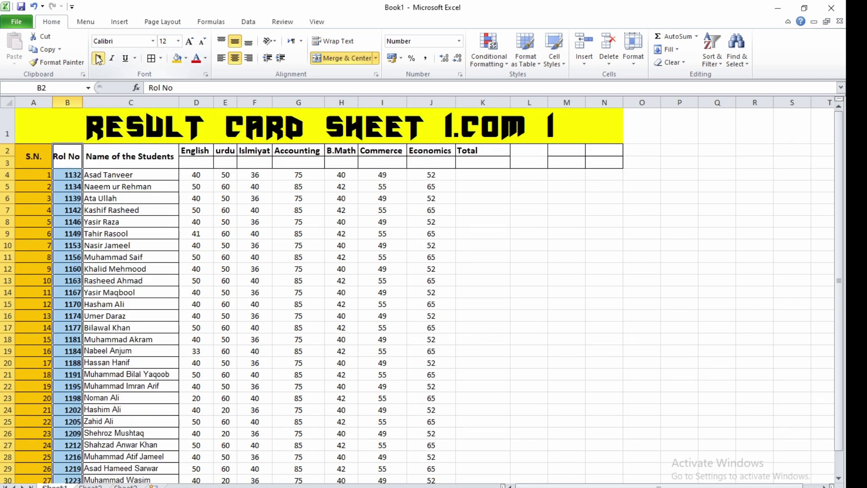
{"action": "left_click", "coordinate": [185, 58]}
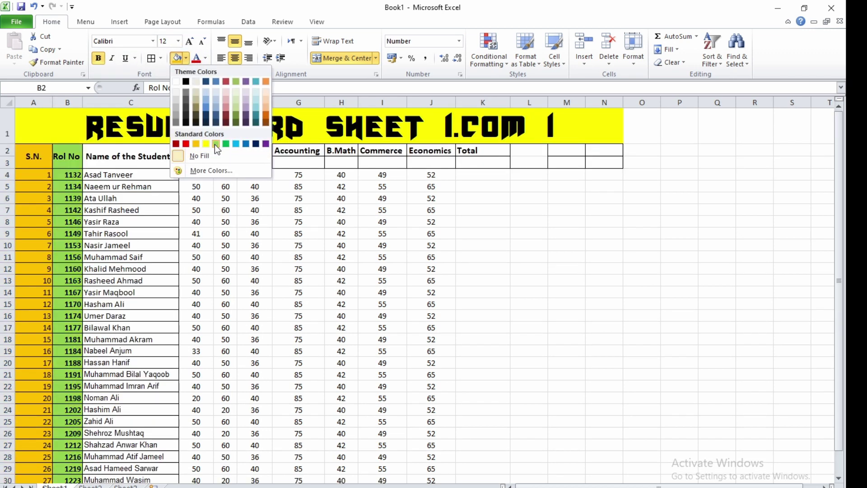
{"action": "left_click", "coordinate": [215, 144]}
- Format the student-name column, C2:C33, with 14 pt text, an auto-fitted width and a standard light blue fill
{"action": "left_click_drag", "start_coordinate": [136, 156], "coordinate": [149, 453]}
{"action": "left_click", "coordinate": [189, 41]}
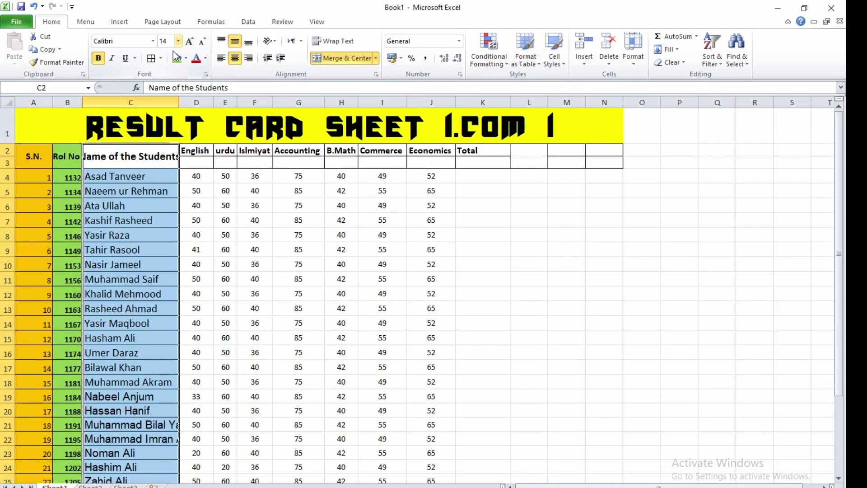
{"action": "double_click", "coordinate": [178, 102]}
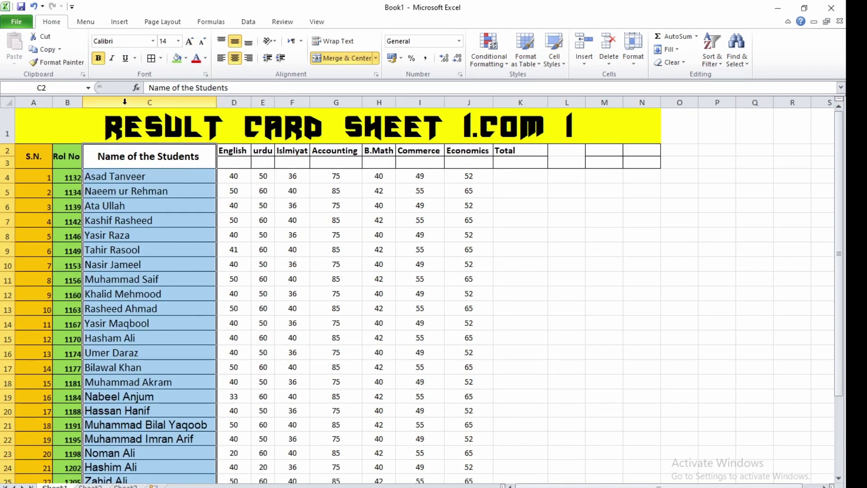
{"action": "left_click", "coordinate": [184, 58]}
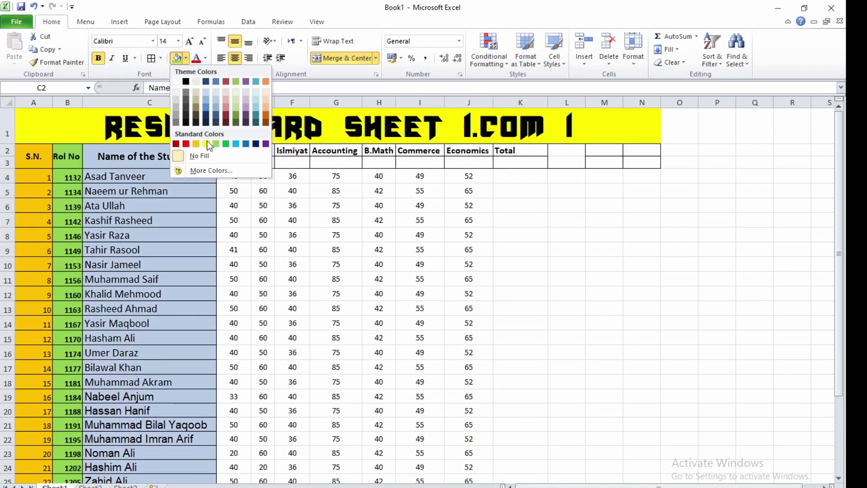
{"action": "left_click", "coordinate": [237, 145]}
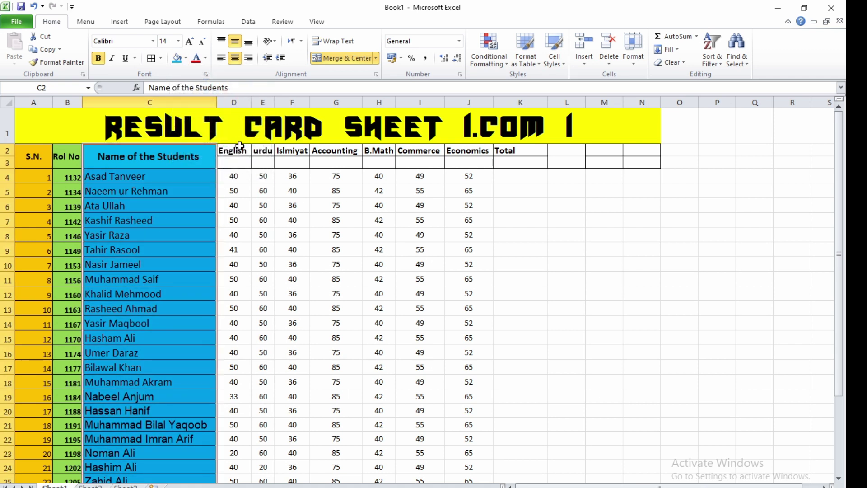
- Enter 100 as the English total marks in D3, below the subject heading
{"action": "left_click_drag", "start_coordinate": [235, 151], "coordinate": [241, 447]}
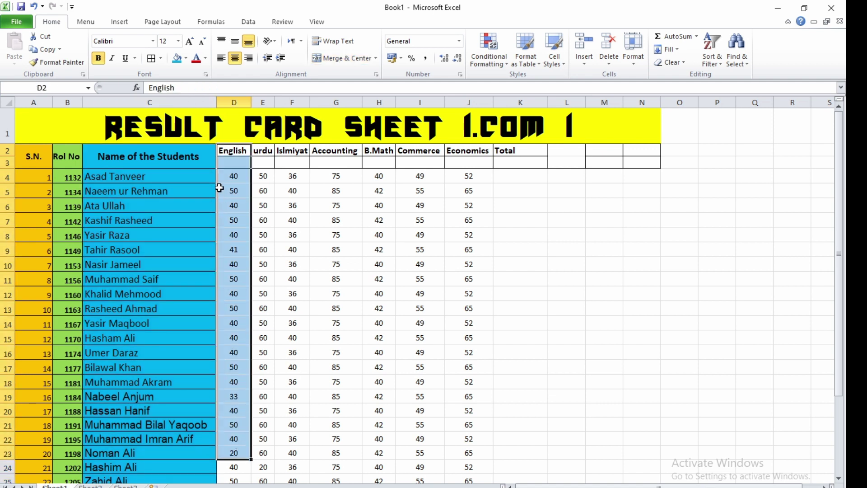
{"action": "left_click", "coordinate": [234, 159]}
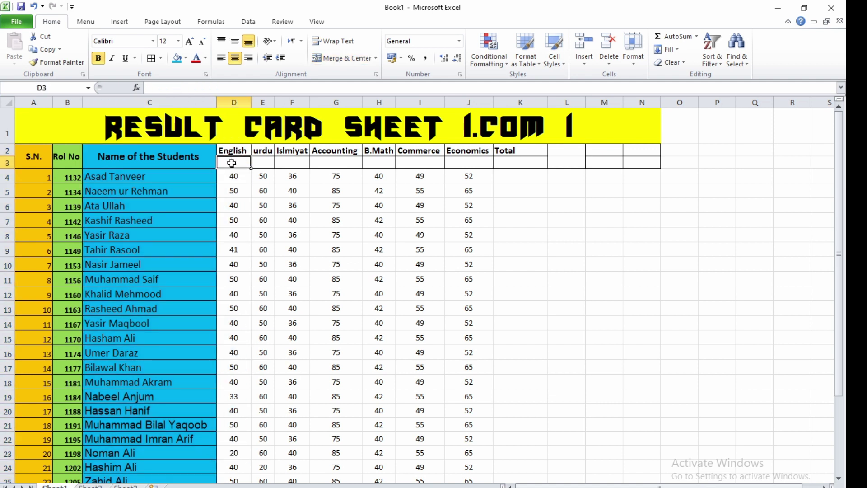
{"action": "type", "text": "100"}
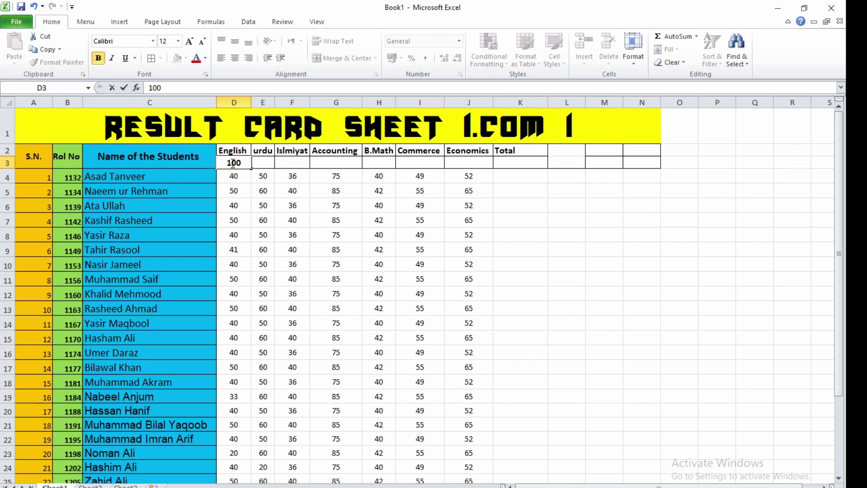
- Fill the English column, D2:D33, with a lighter shade of the purple theme colour
{"action": "left_click_drag", "start_coordinate": [242, 149], "coordinate": [240, 445]}
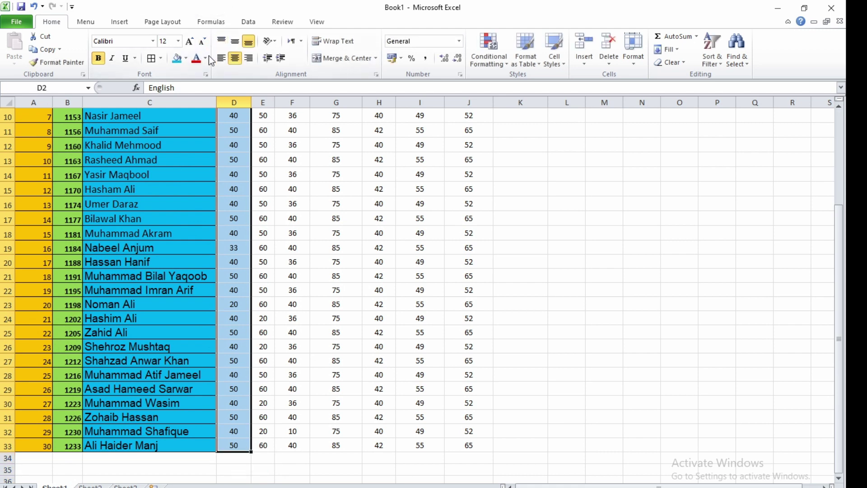
{"action": "left_click", "coordinate": [186, 59]}
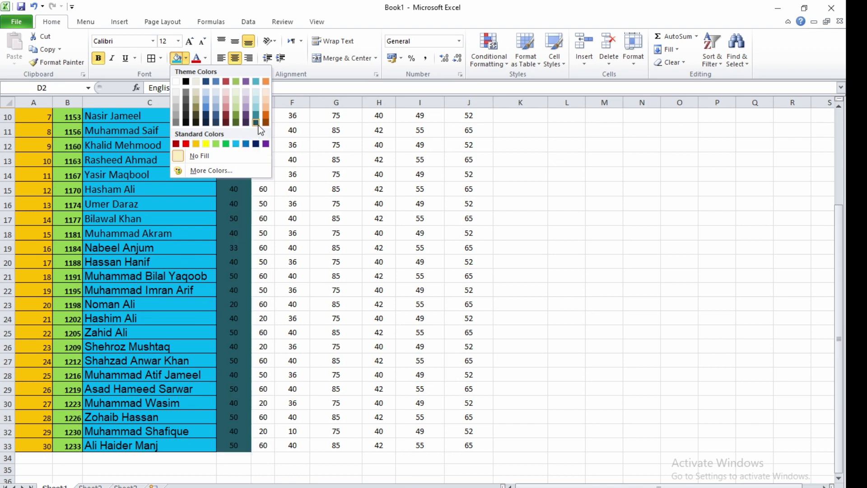
{"action": "left_click", "coordinate": [248, 108]}
- Enter 100 as the urdu total marks in E3, below the subject heading
{"action": "scroll", "coordinate": [267, 136], "scroll_direction": "up", "scroll_amount": 3}
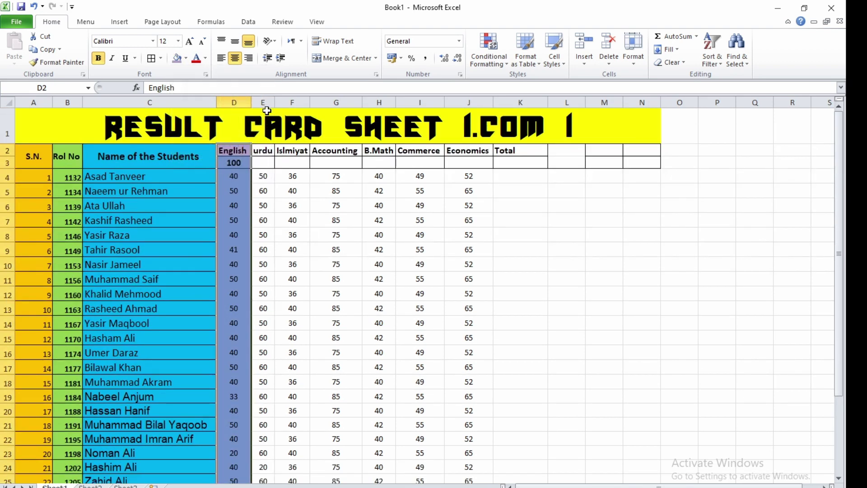
{"action": "left_click", "coordinate": [269, 152]}
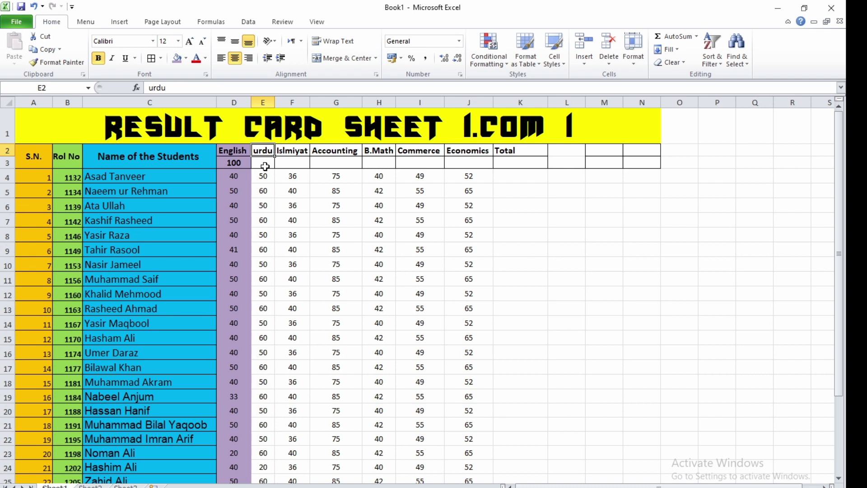
{"action": "left_click", "coordinate": [265, 166]}
{"action": "type", "text": "10"}
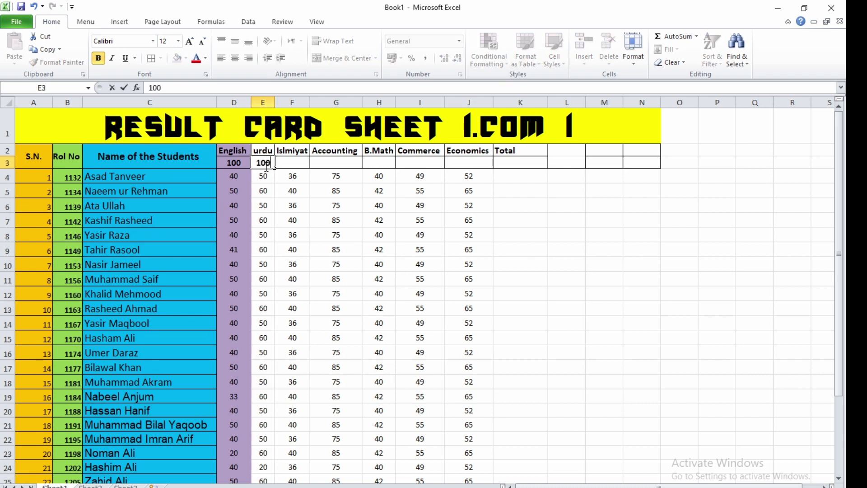
{"action": "type", "text": "0"}
{"action": "key", "text": "Return"}
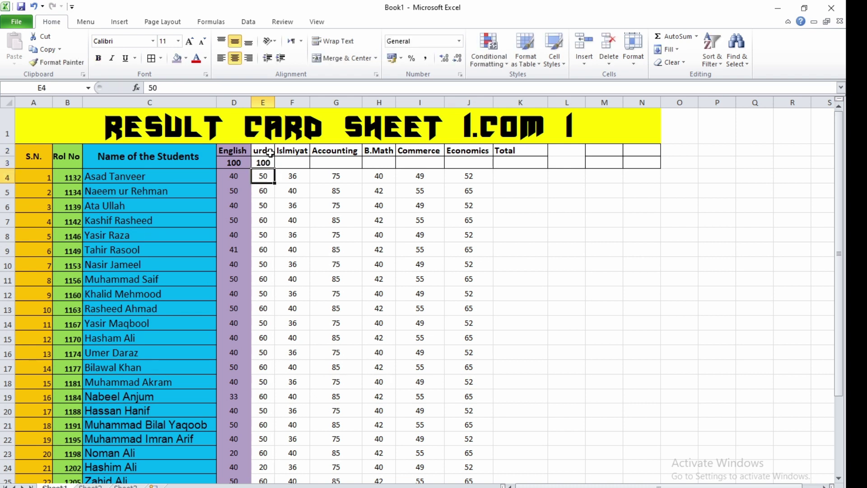
- Fill the urdu column, E2:E33, with a lighter shade of the aqua theme colour
{"action": "left_click_drag", "start_coordinate": [269, 152], "coordinate": [262, 462]}
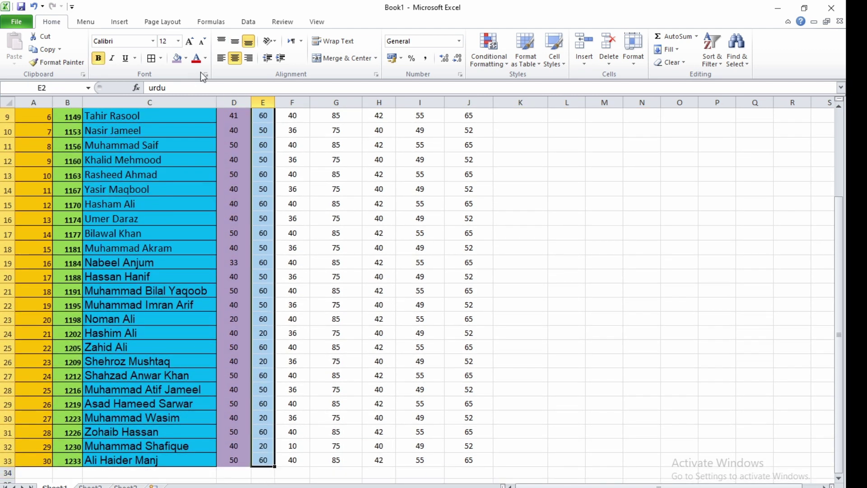
{"action": "left_click", "coordinate": [186, 59]}
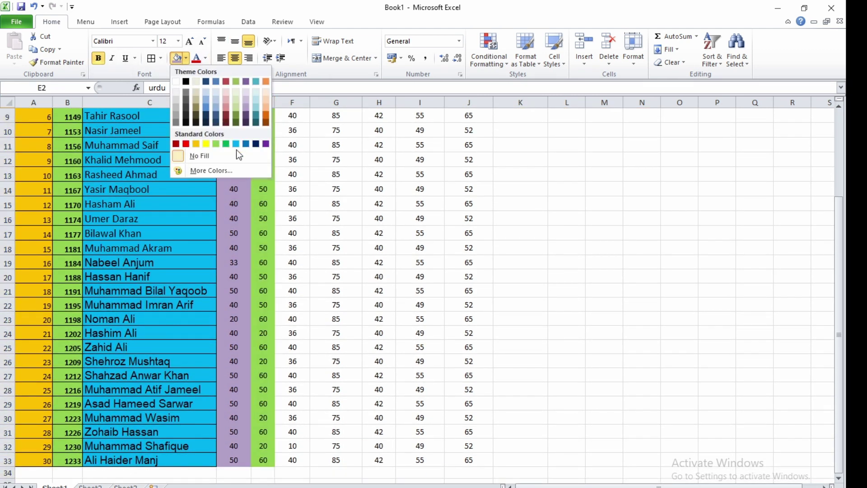
{"action": "left_click", "coordinate": [258, 110]}
- Enter 50 as the Islmiyat total marks in F3, below the subject heading
{"action": "scroll", "coordinate": [305, 106], "scroll_direction": "up", "scroll_amount": 3}
{"action": "left_click", "coordinate": [294, 159]}
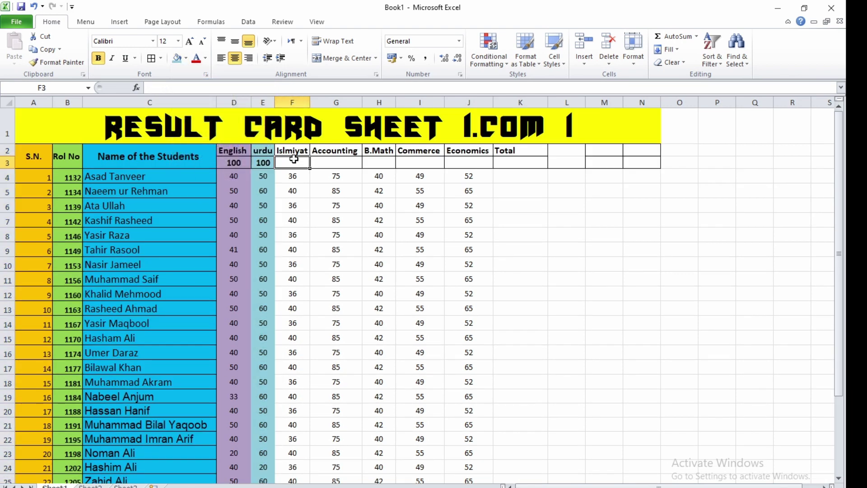
{"action": "type", "text": "50"}
{"action": "key", "text": "Return"}
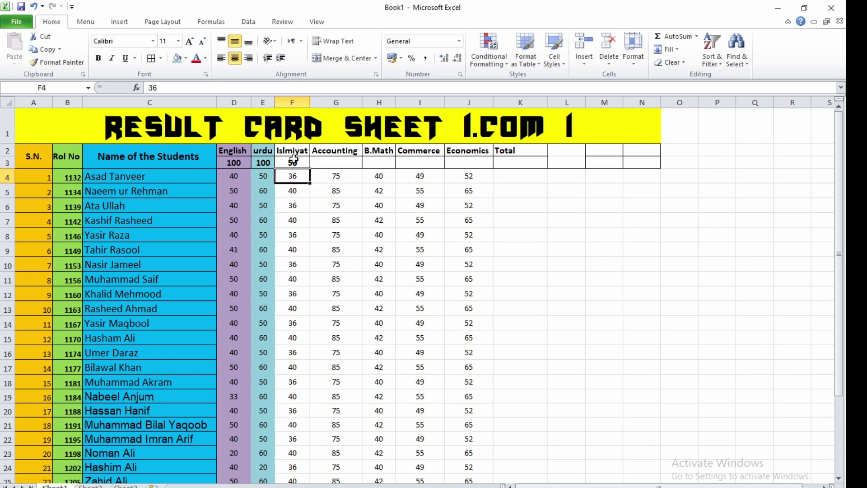
- Fill the Islmiyat column, F2:F33, with a lighter shade of the olive green theme colour
{"action": "left_click_drag", "start_coordinate": [292, 150], "coordinate": [304, 460]}
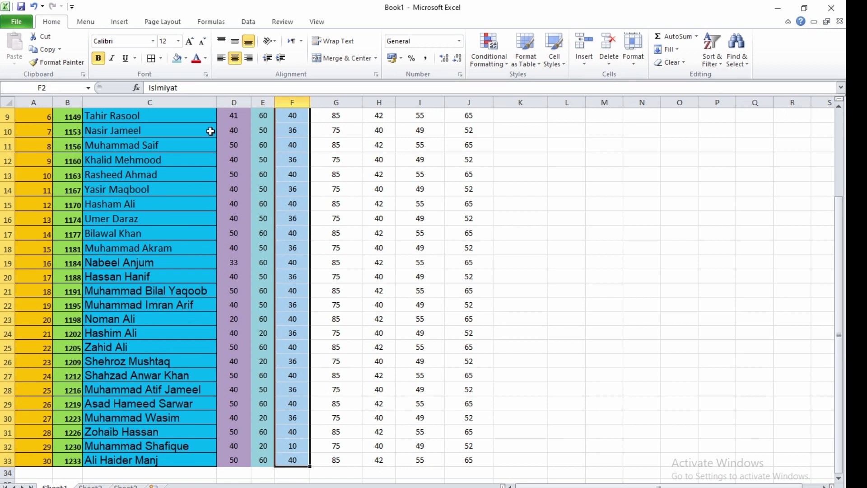
{"action": "left_click", "coordinate": [185, 59]}
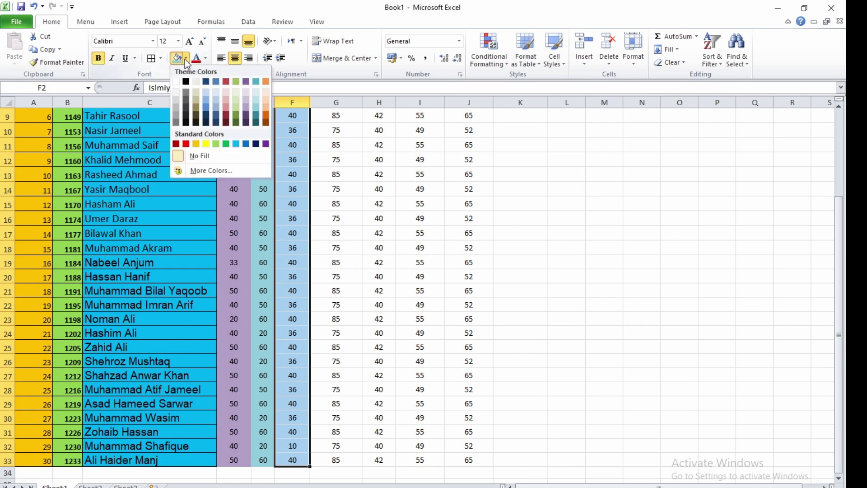
{"action": "left_click", "coordinate": [237, 98]}
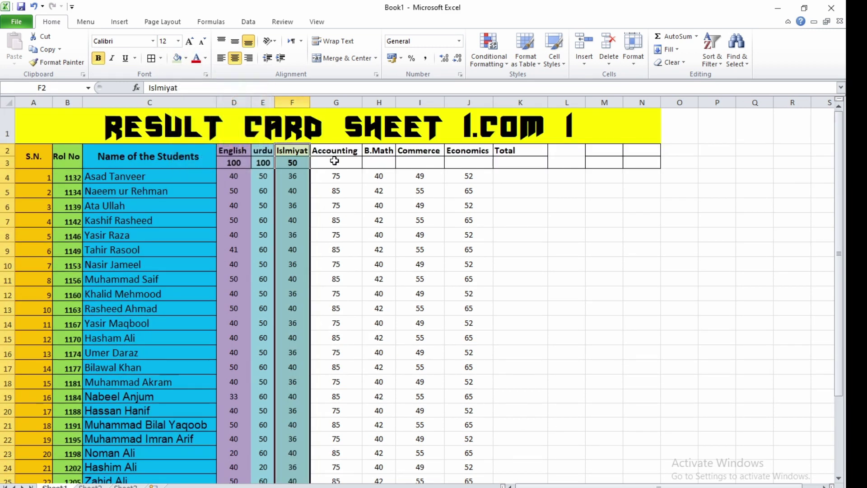
- Enter 100 as the Accounting total marks in G3, below the subject heading
{"action": "left_click", "coordinate": [334, 162]}
{"action": "type", "text": "100"}
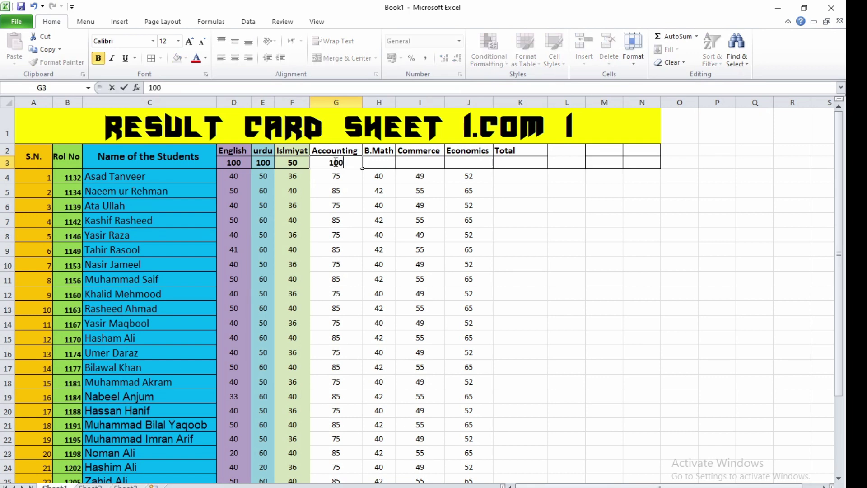
{"action": "key", "text": "Return"}
- Fill the Accounting column, G2:G33, with a lighter shade of the orange theme colour
{"action": "left_click_drag", "start_coordinate": [343, 150], "coordinate": [338, 458]}
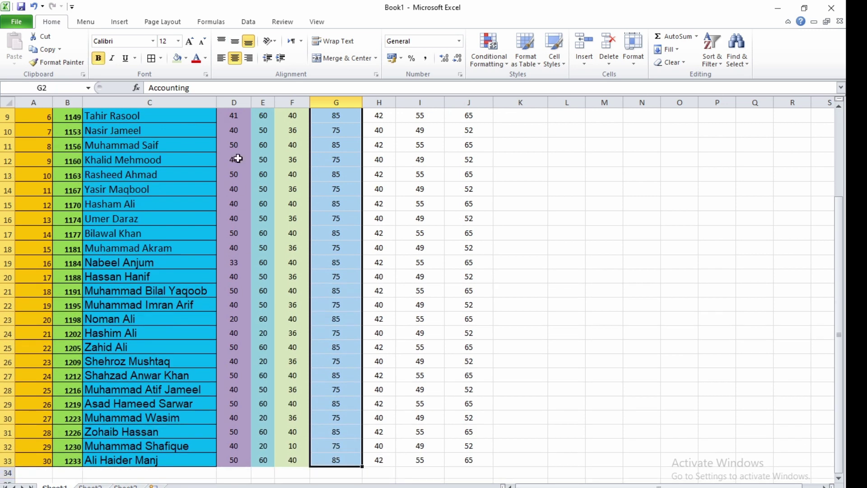
{"action": "left_click", "coordinate": [186, 58]}
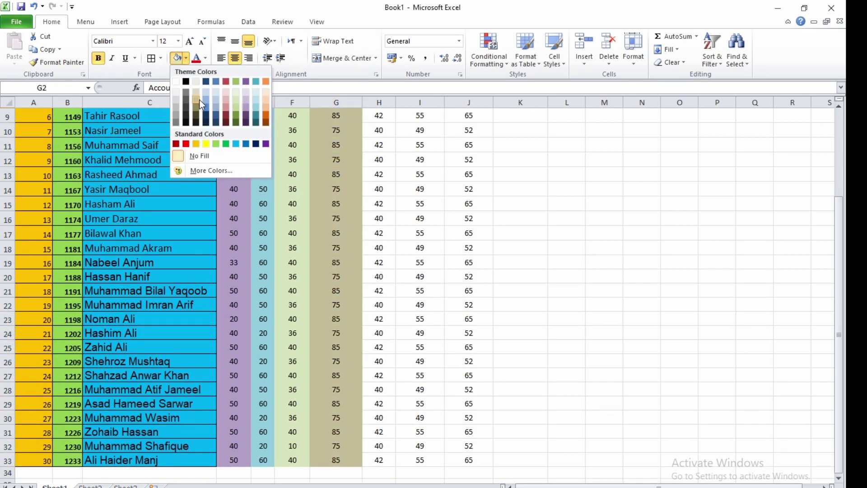
{"action": "left_click", "coordinate": [264, 103]}
{"action": "scroll", "coordinate": [344, 225], "scroll_direction": "up", "scroll_amount": 3}
- Enter 50 as the B.Math total marks in H3, below the subject heading
{"action": "left_click_drag", "start_coordinate": [379, 151], "coordinate": [377, 394]}
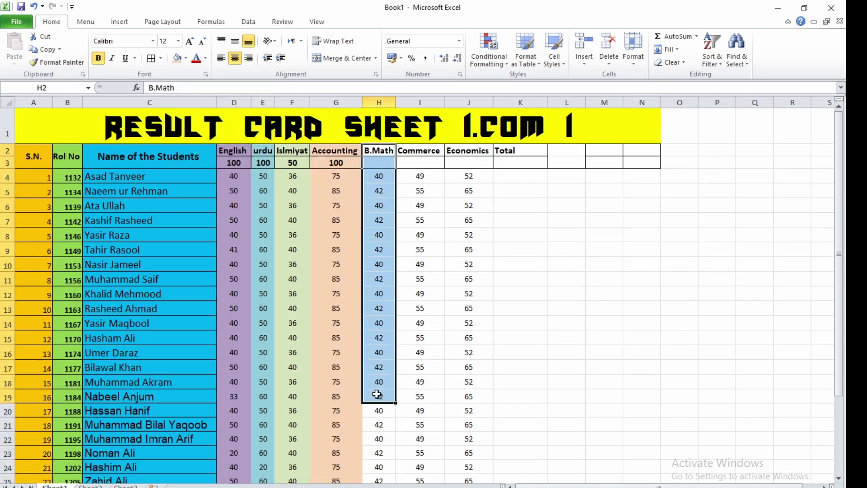
{"action": "left_click", "coordinate": [374, 159]}
{"action": "type", "text": "50"}
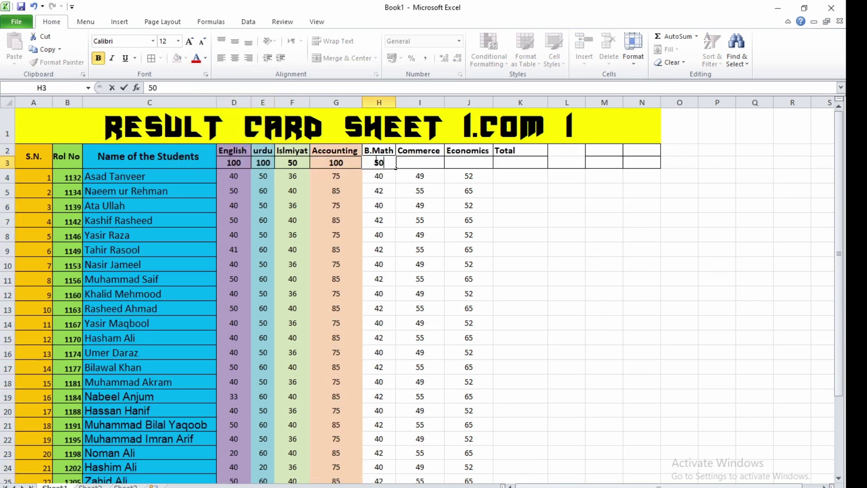
{"action": "key", "text": "Return"}
- Fill the B.Math column, H2:H33, with a lighter shade of the dark blue theme colour
{"action": "left_click_drag", "start_coordinate": [377, 151], "coordinate": [381, 458]}
{"action": "left_click", "coordinate": [186, 63]}
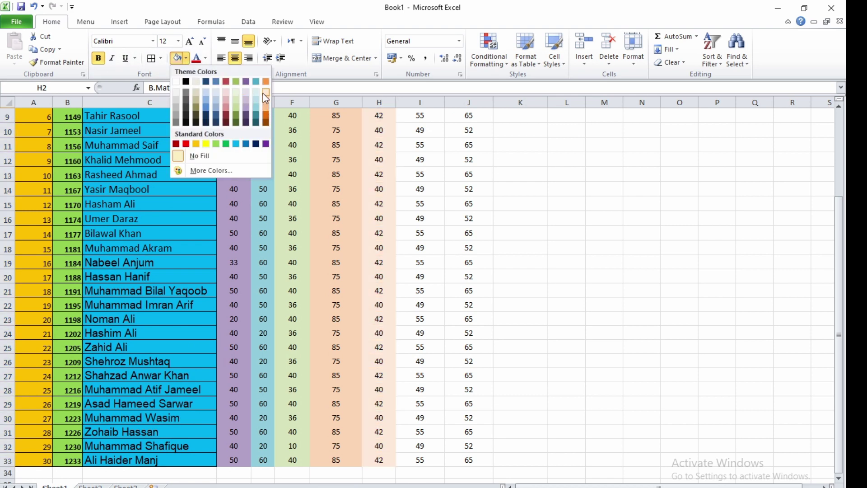
{"action": "left_click", "coordinate": [207, 99]}
{"action": "scroll", "coordinate": [427, 162], "scroll_direction": "up", "scroll_amount": 3}
- Fill the Commerce column, I2:I33, with a darker shade of the tan theme colour and enter 75 as its total marks in I3
{"action": "left_click_drag", "start_coordinate": [427, 152], "coordinate": [435, 447]}
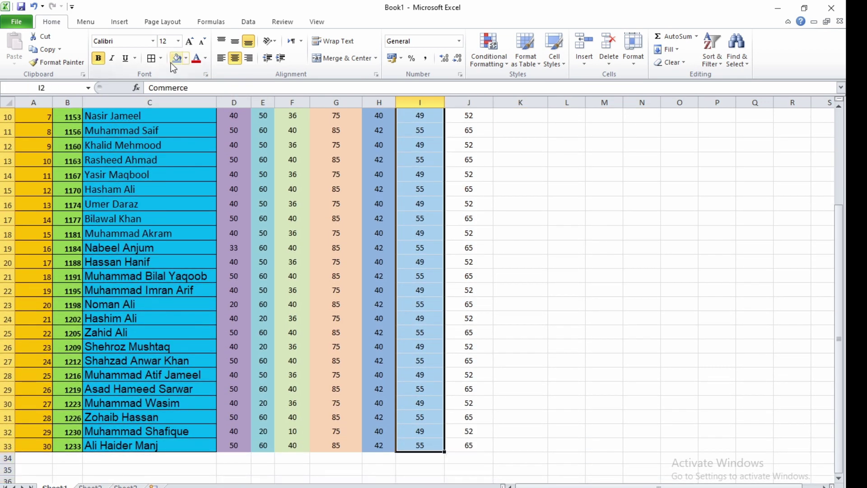
{"action": "left_click", "coordinate": [185, 59]}
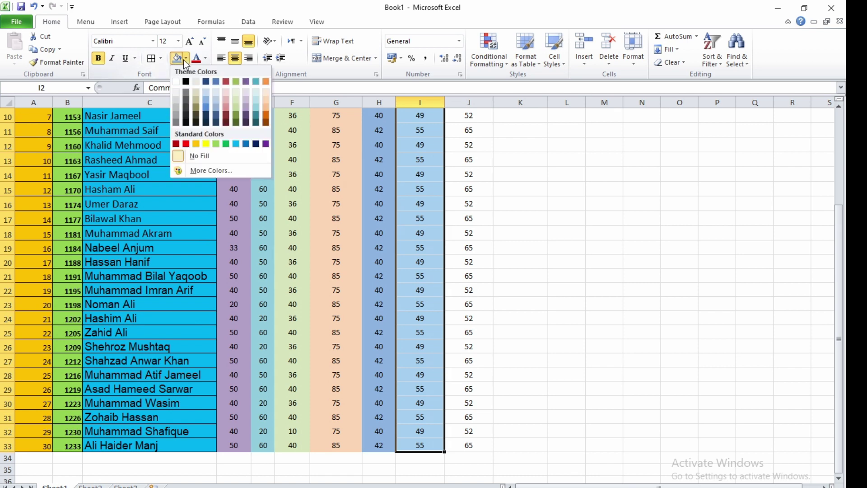
{"action": "scroll", "coordinate": [197, 96], "scroll_direction": "up", "scroll_amount": 3}
{"action": "left_click", "coordinate": [196, 96]}
{"action": "left_click", "coordinate": [407, 160]}
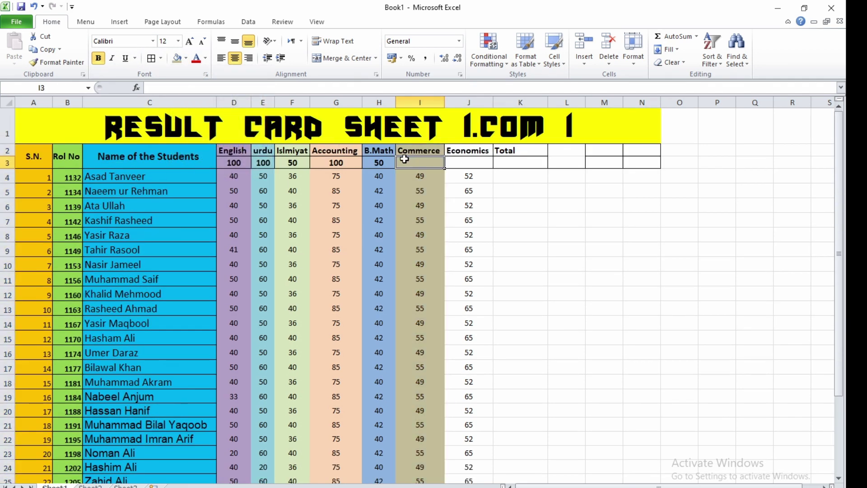
{"action": "type", "text": "75"}
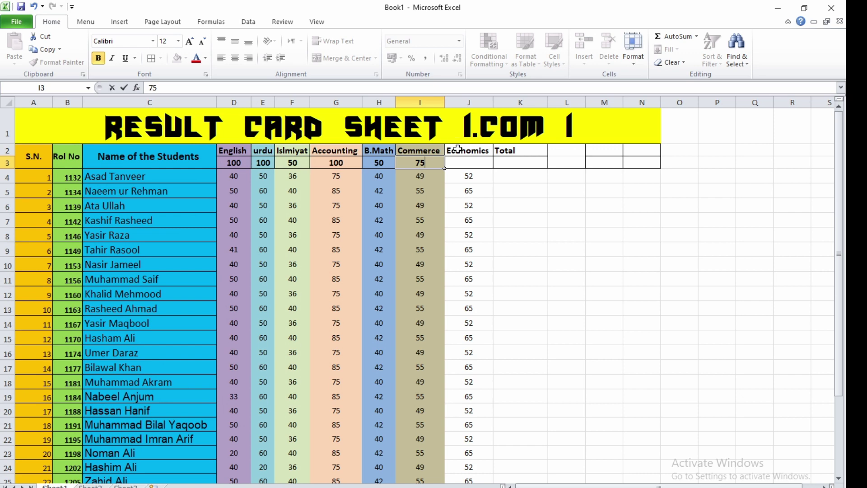
- Fill the Economics column, J2:J33, with the lightest shade of the aqua theme colour
{"action": "left_click_drag", "start_coordinate": [457, 149], "coordinate": [463, 457]}
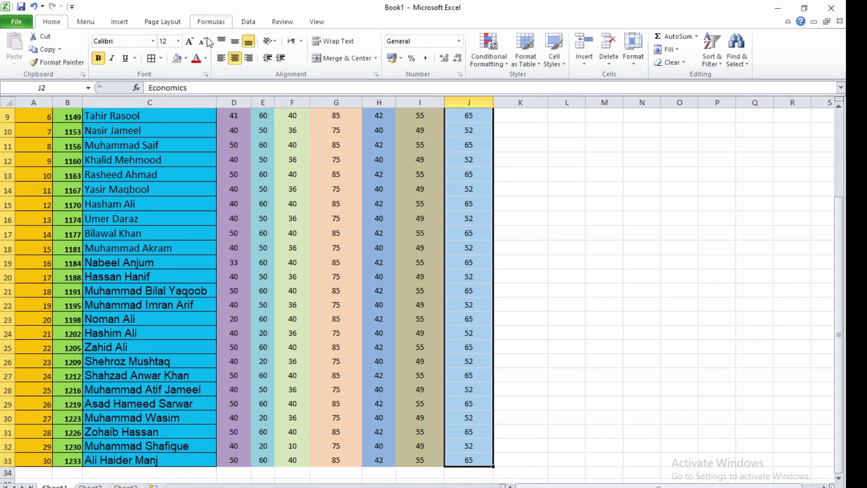
{"action": "left_click", "coordinate": [185, 59]}
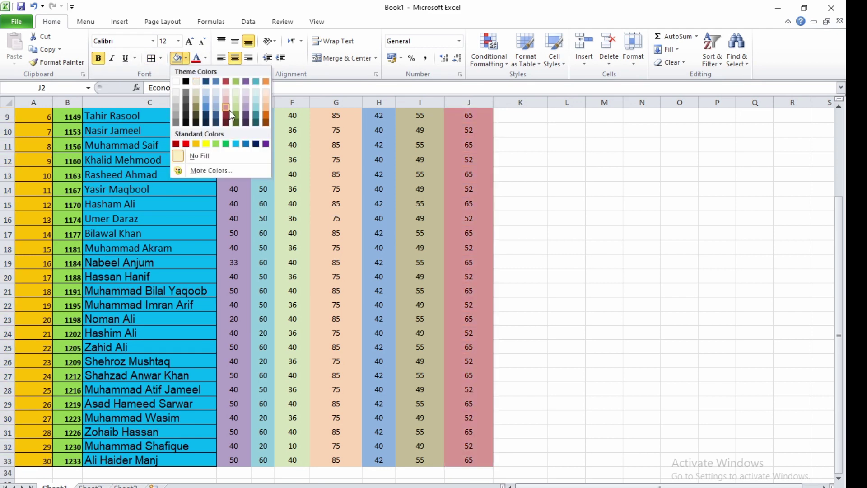
{"action": "left_click", "coordinate": [259, 93]}
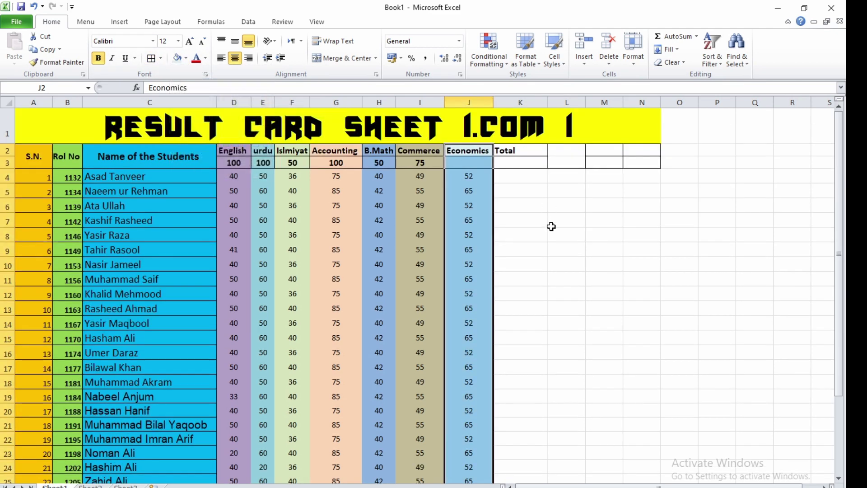
{"action": "left_click", "coordinate": [553, 234]}
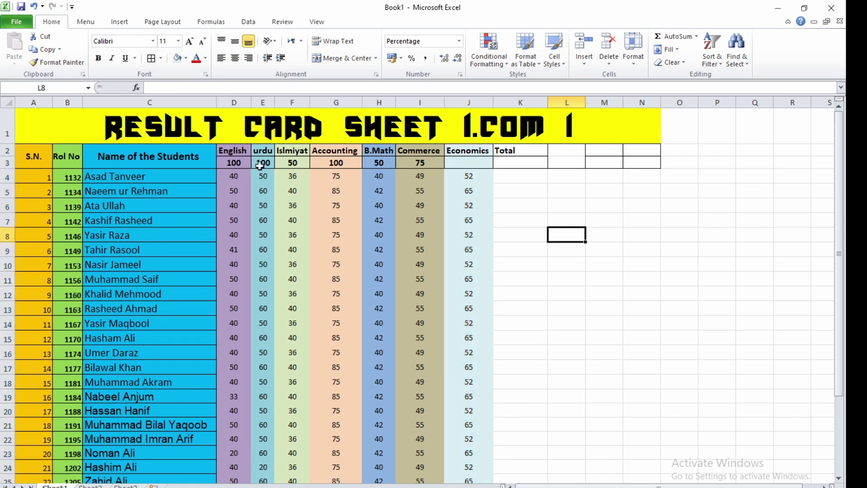
- Apply all borders to the subject marks from English to Economics, D2:J33
{"action": "left_click_drag", "start_coordinate": [228, 154], "coordinate": [458, 463]}
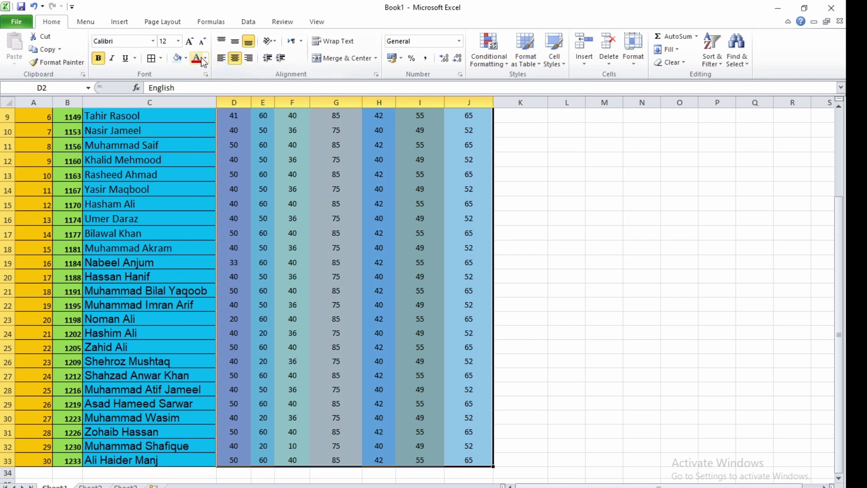
{"action": "left_click", "coordinate": [160, 58]}
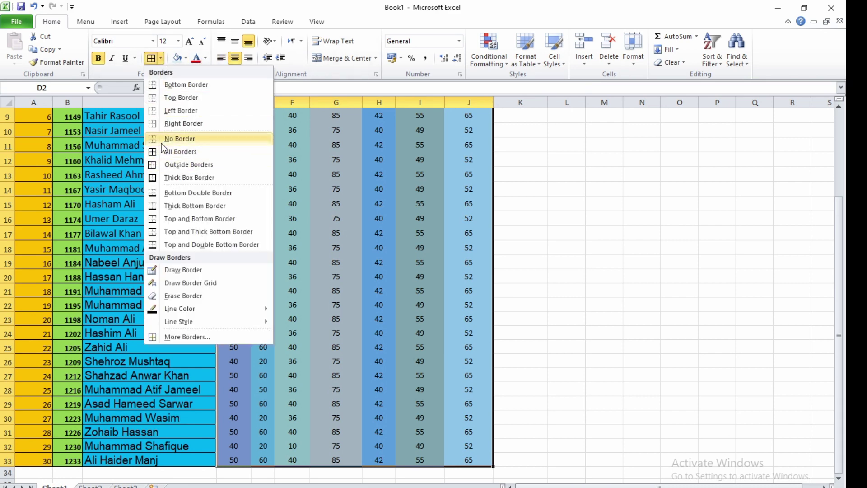
{"action": "left_click", "coordinate": [160, 151]}
{"action": "left_click", "coordinate": [551, 251]}
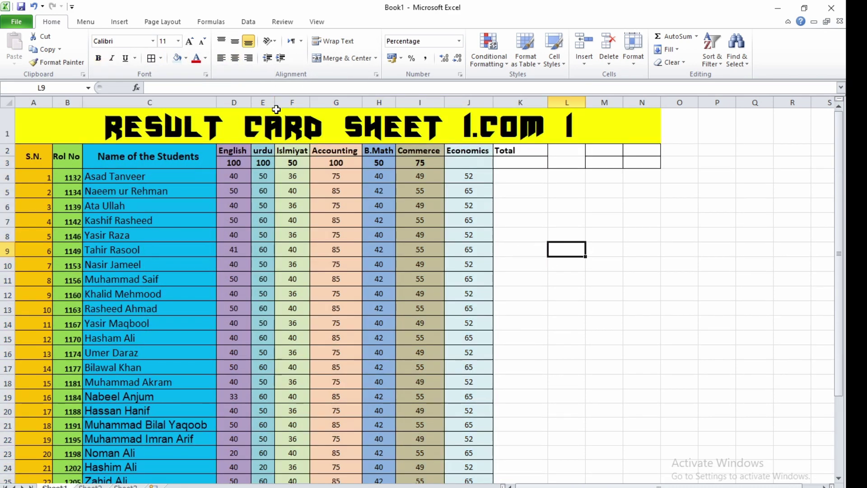
- Enter 75 as the Economics total marks in J3, below the subject heading
{"action": "left_click", "coordinate": [474, 164]}
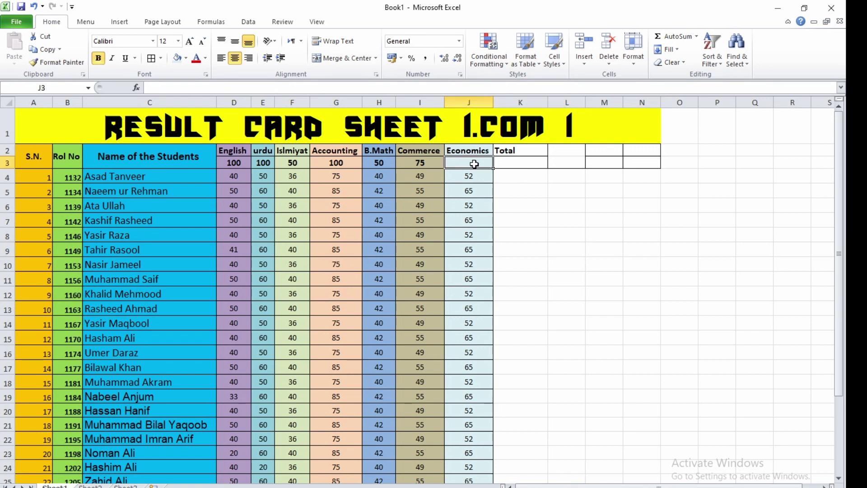
{"action": "type", "text": "75"}
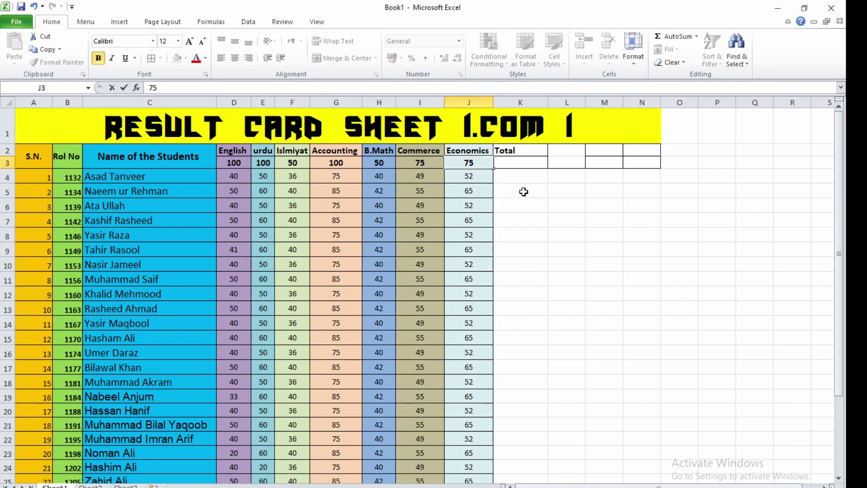
{"action": "left_click", "coordinate": [552, 204]}
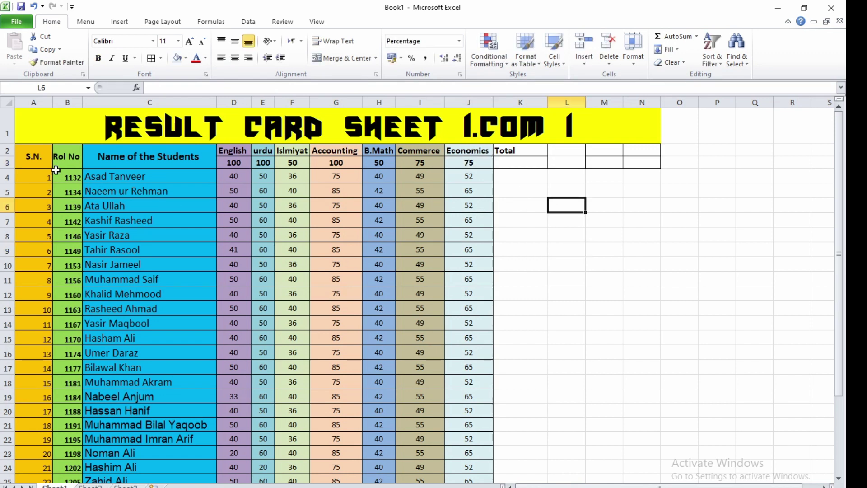
- Outline the heading rows, A2:N3, with a thick box border and enlarge their text to font size 14
{"action": "left_click_drag", "start_coordinate": [26, 149], "coordinate": [632, 162]}
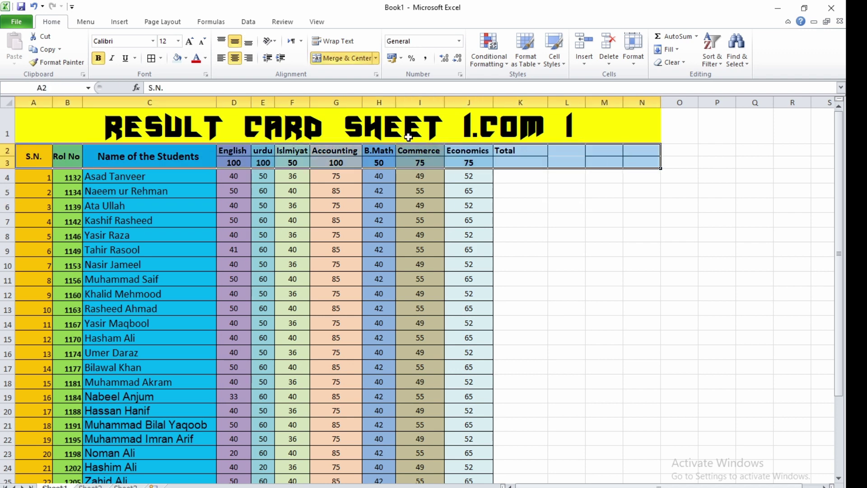
{"action": "left_click", "coordinate": [160, 58]}
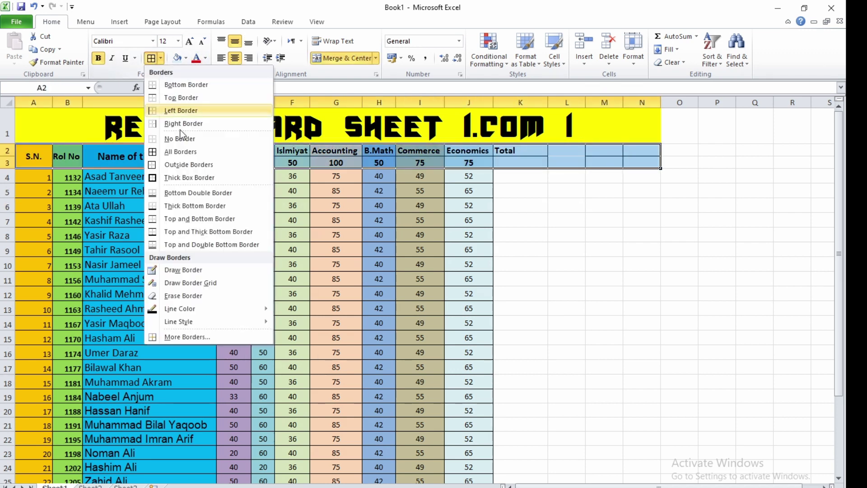
{"action": "left_click", "coordinate": [172, 176]}
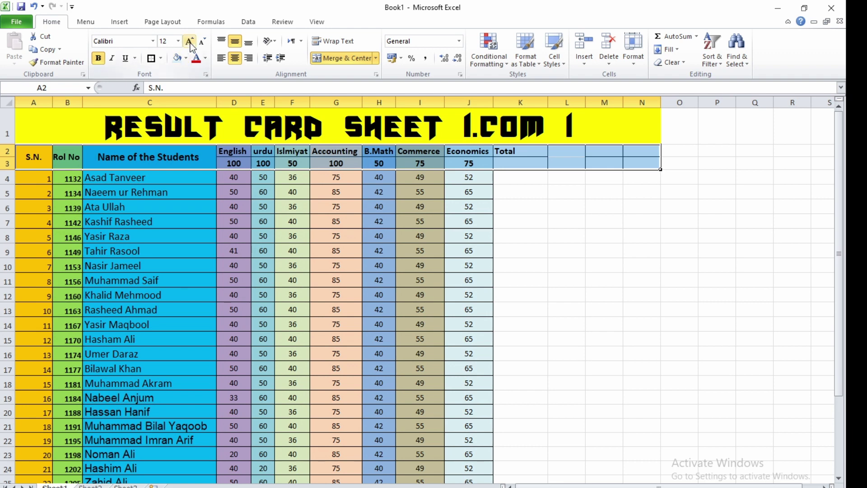
{"action": "left_click", "coordinate": [190, 41]}
- Autofit the widths of the result sheet's columns, from S.N. through Total, to their headings and contents
{"action": "double_click", "coordinate": [252, 100]}
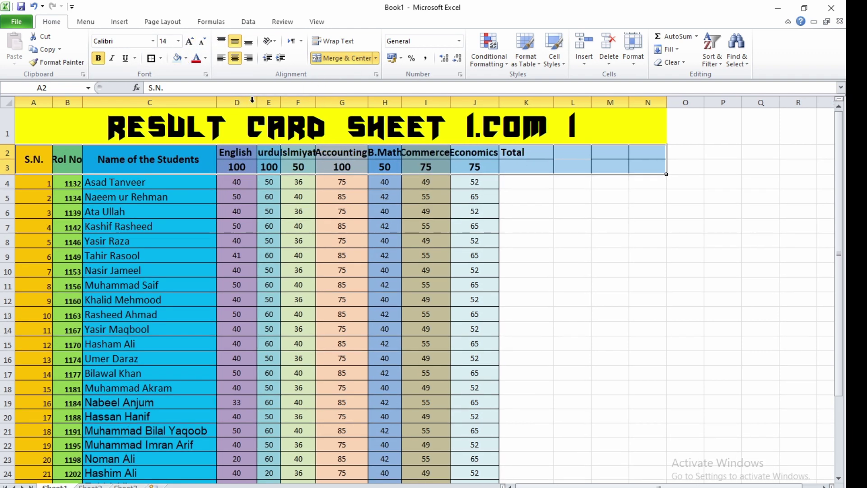
{"action": "double_click", "coordinate": [368, 102]}
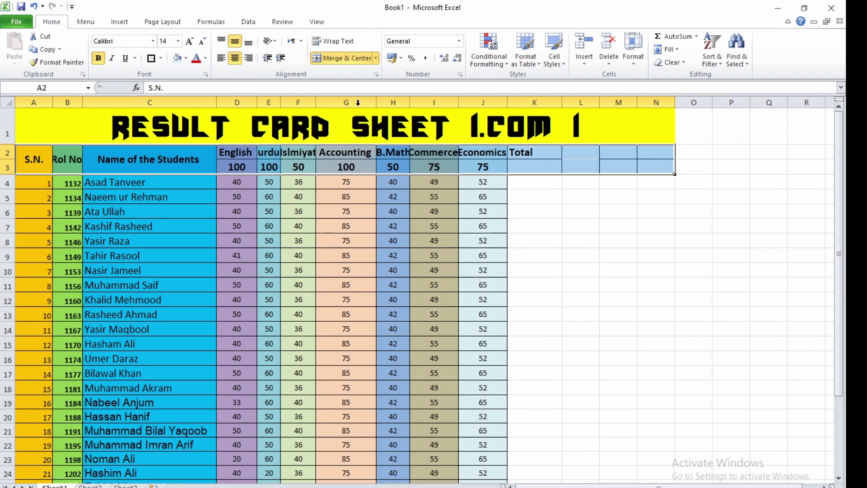
{"action": "double_click", "coordinate": [317, 103]}
{"action": "double_click", "coordinate": [466, 103]}
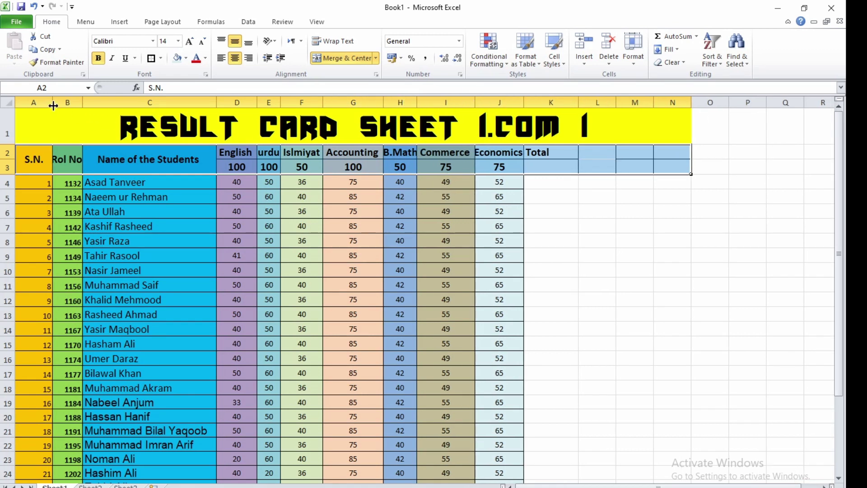
{"action": "mouse_move", "coordinate": [40, 102]}
{"action": "left_mouse_down"}
{"action": "mouse_move", "coordinate": [664, 128]}
{"action": "mouse_move", "coordinate": [626, 116]}
{"action": "left_mouse_up"}
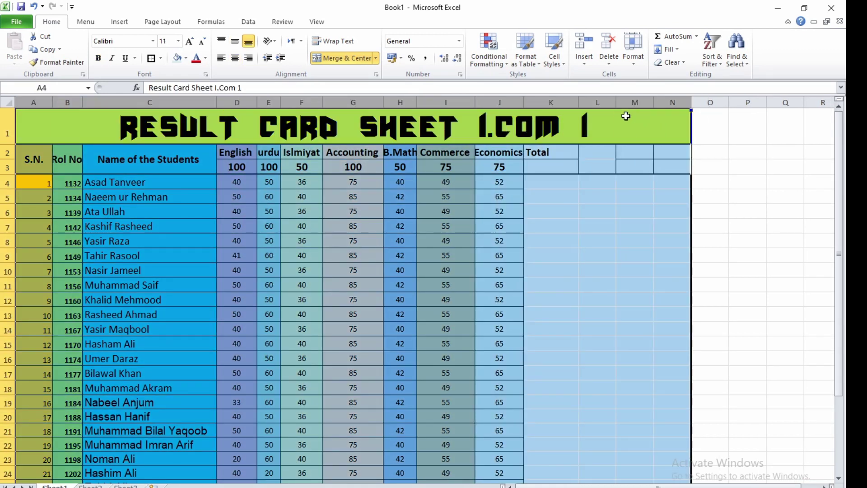
{"action": "double_click", "coordinate": [578, 102]}
{"action": "left_click", "coordinate": [587, 211]}
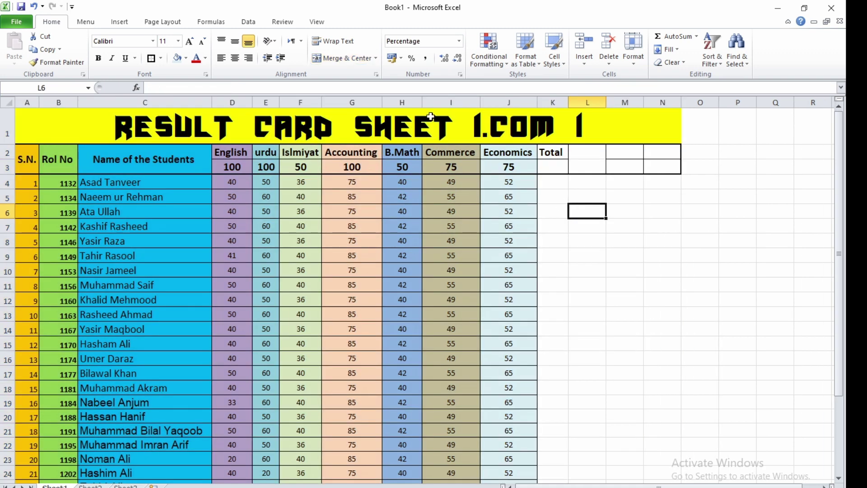
- Add up the subjects' total marks in K3, under the Total heading, with =SUM(D3:J3)
{"action": "left_click", "coordinate": [547, 170]}
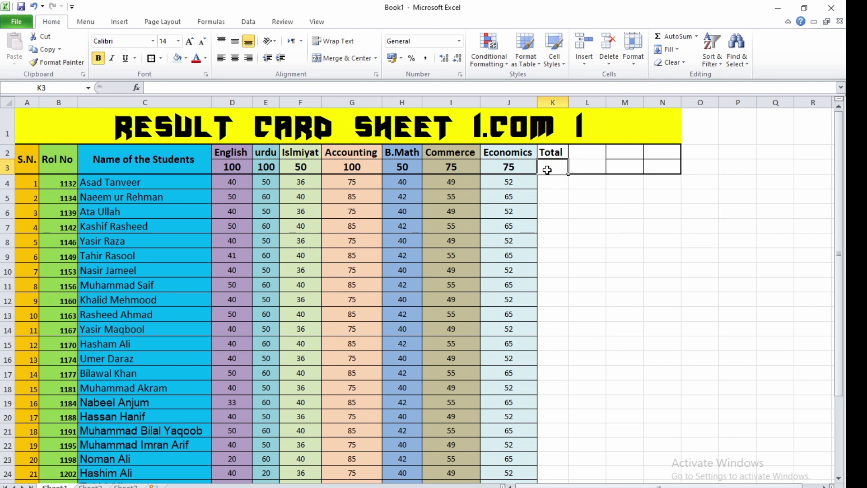
{"action": "type", "text": "=sum"}
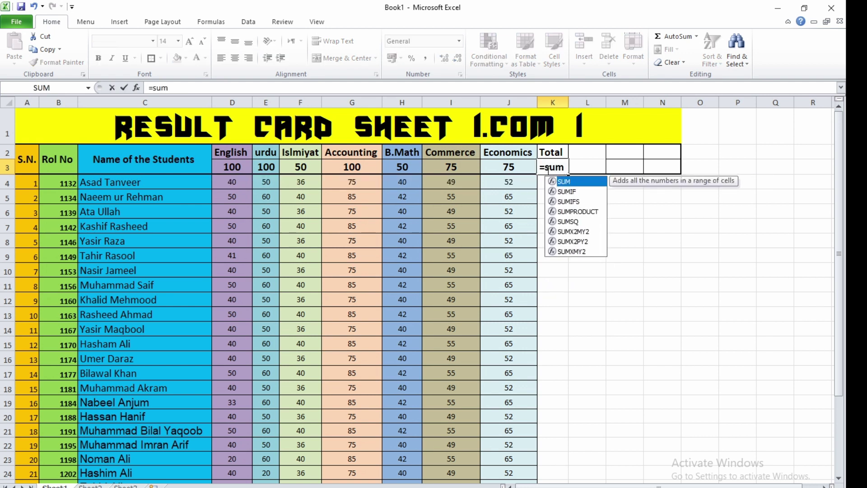
{"action": "type", "text": "d"}
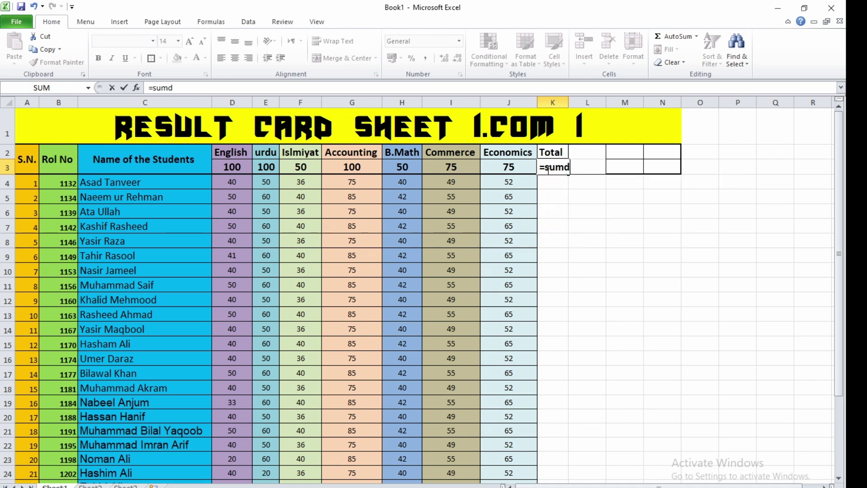
{"action": "key", "text": "BackSpace"}
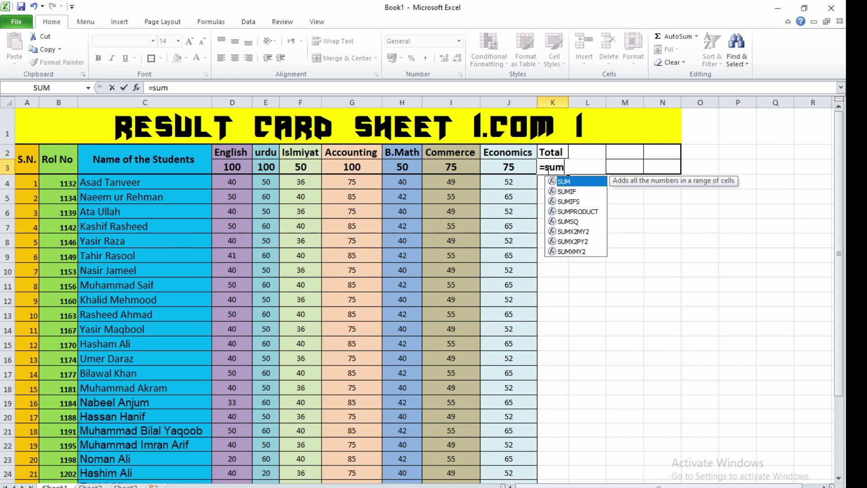
{"action": "type", "text": "(d3"}
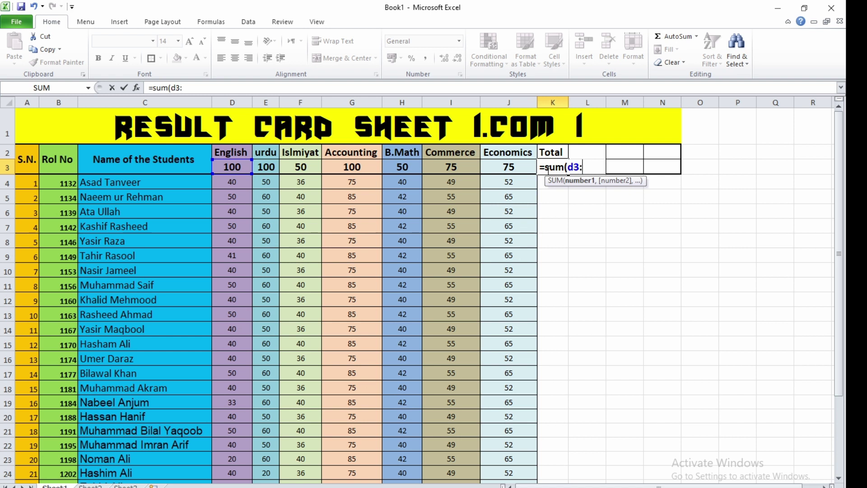
{"action": "type", "text": ":j3)"}
{"action": "key", "text": "Return"}
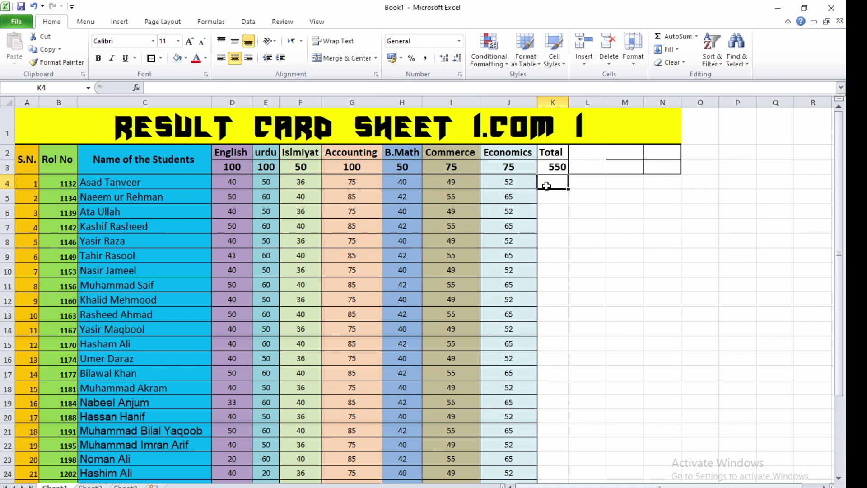
- Total the first student's marks in K4 with =SUM(D4:J4) and fill the formula down to K33
{"action": "type", "text": "=sum"}
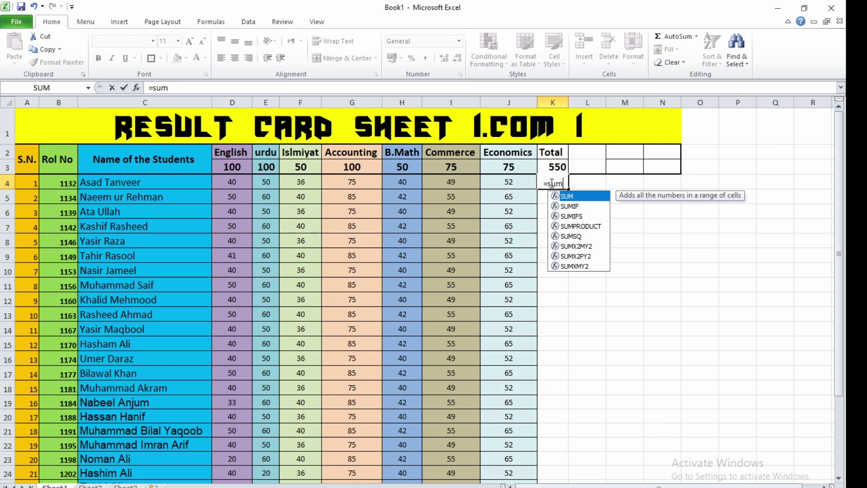
{"action": "type", "text": "("}
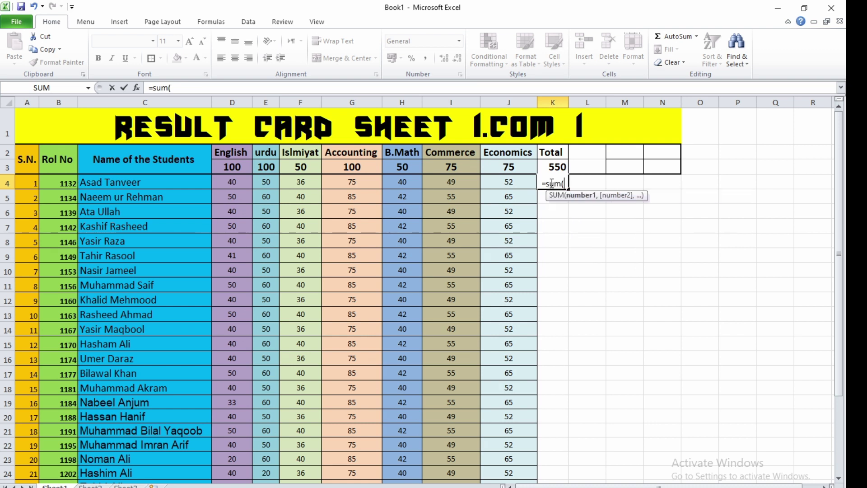
{"action": "left_click_drag", "start_coordinate": [230, 183], "coordinate": [493, 181]}
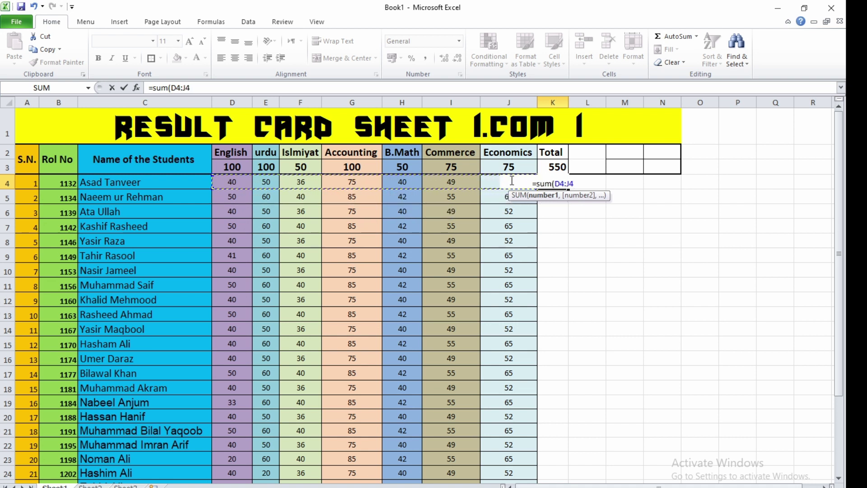
{"action": "type", "text": ")"}
{"action": "key", "text": "Return"}
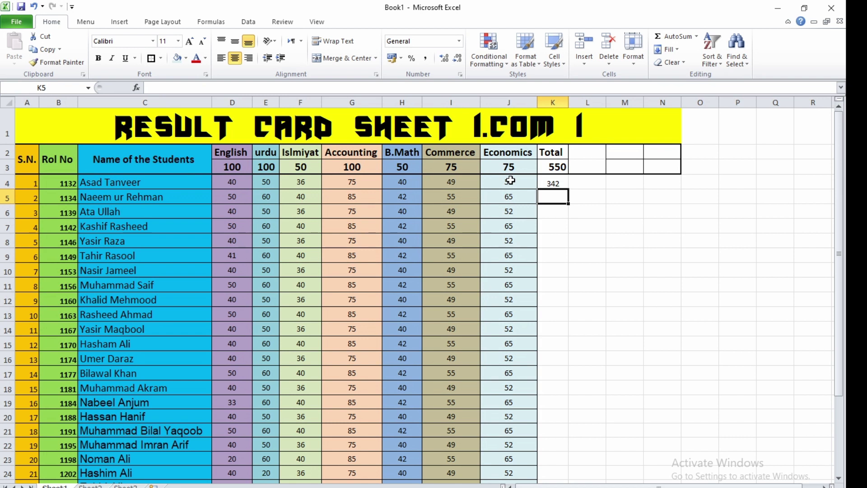
{"action": "left_click", "coordinate": [546, 181]}
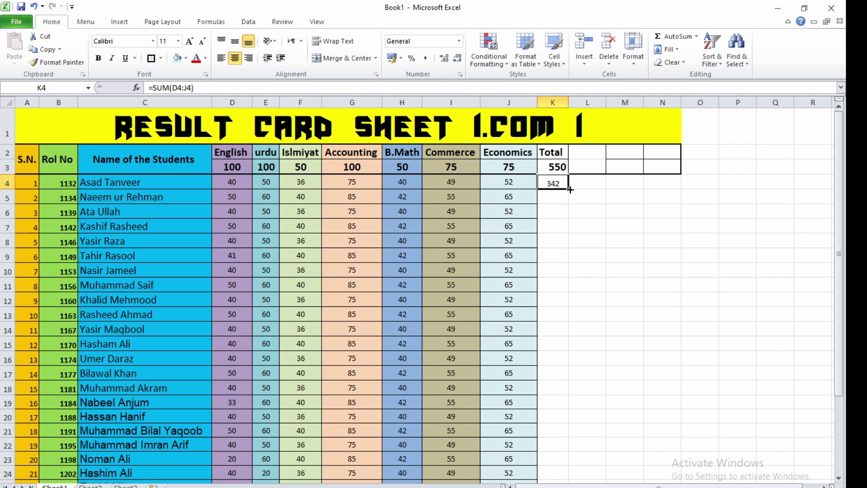
{"action": "left_click_drag", "start_coordinate": [570, 190], "coordinate": [565, 463]}
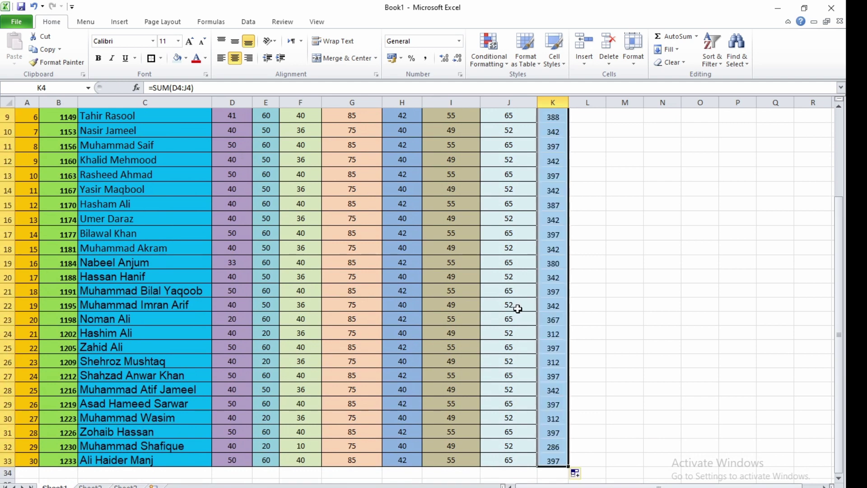
- Fill the Total column, K2:K33, with the standard yellow colour
{"action": "scroll", "coordinate": [551, 303], "scroll_direction": "up", "scroll_amount": 3}
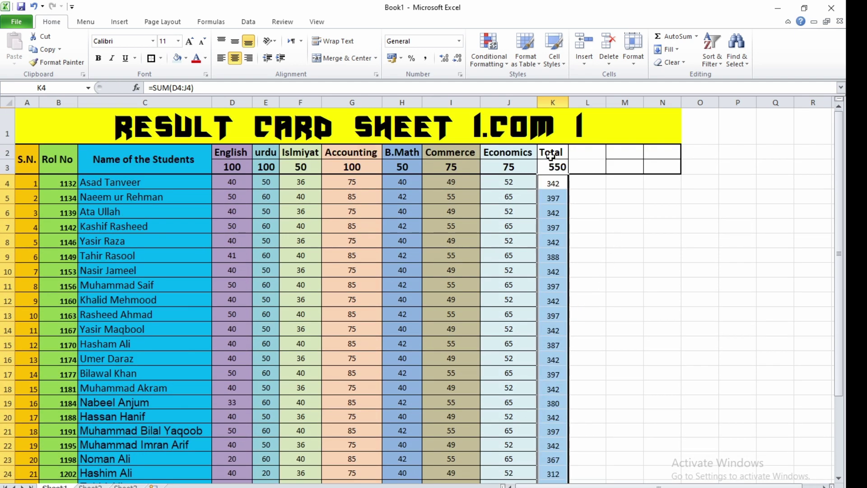
{"action": "left_click_drag", "start_coordinate": [553, 151], "coordinate": [560, 464]}
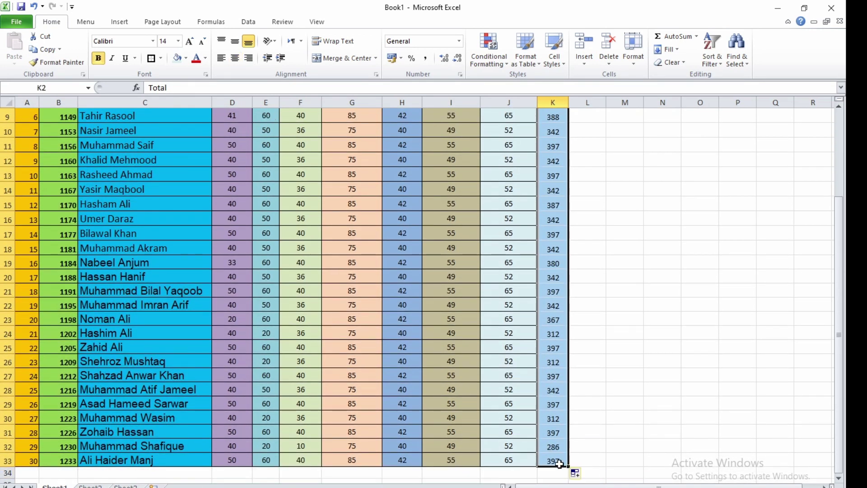
{"action": "left_click", "coordinate": [187, 58]}
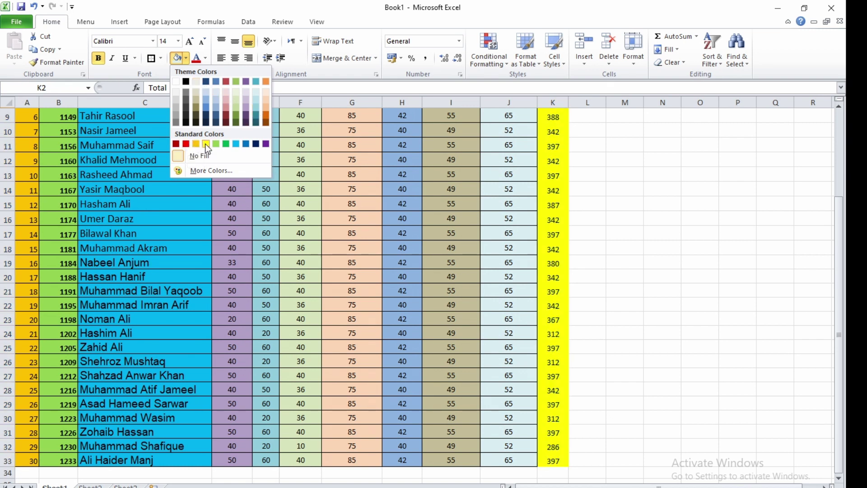
{"action": "scroll", "coordinate": [205, 144], "scroll_direction": "up", "scroll_amount": 3}
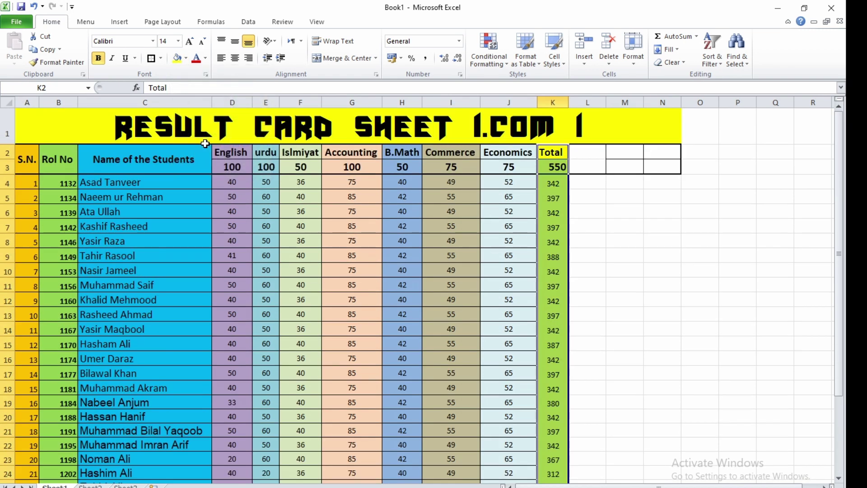
{"action": "left_click", "coordinate": [205, 141]}
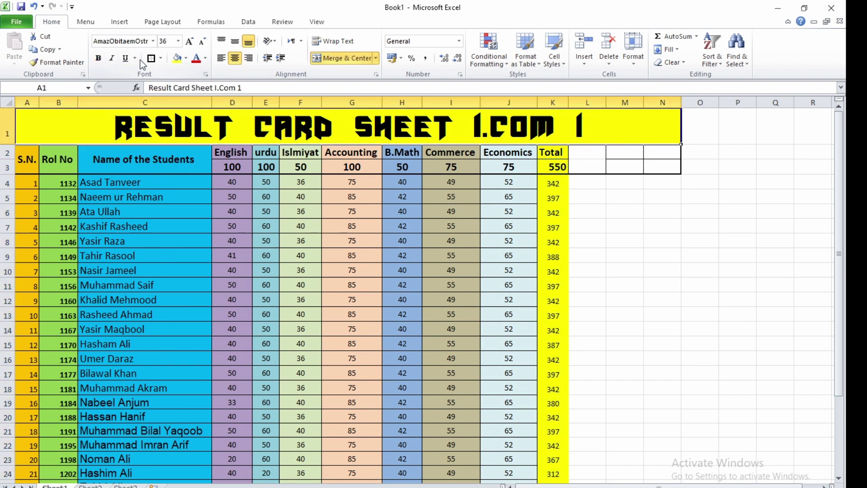
{"action": "left_click", "coordinate": [618, 215]}
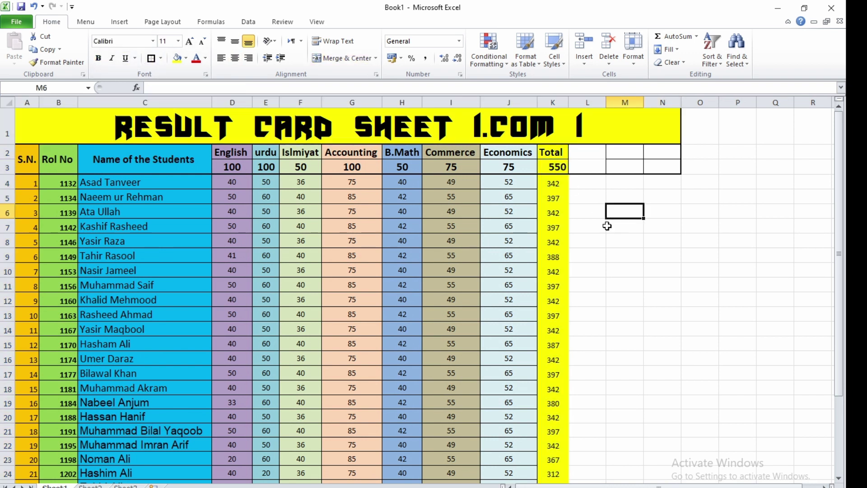
- Enter the heading %age in L2, beside Total, and merge and center it across L2:L3
{"action": "left_click", "coordinate": [595, 156]}
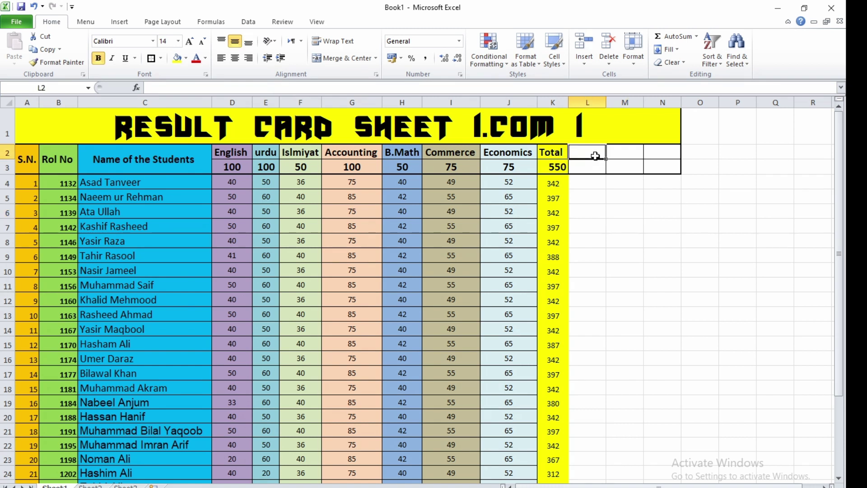
{"action": "type", "text": "%"}
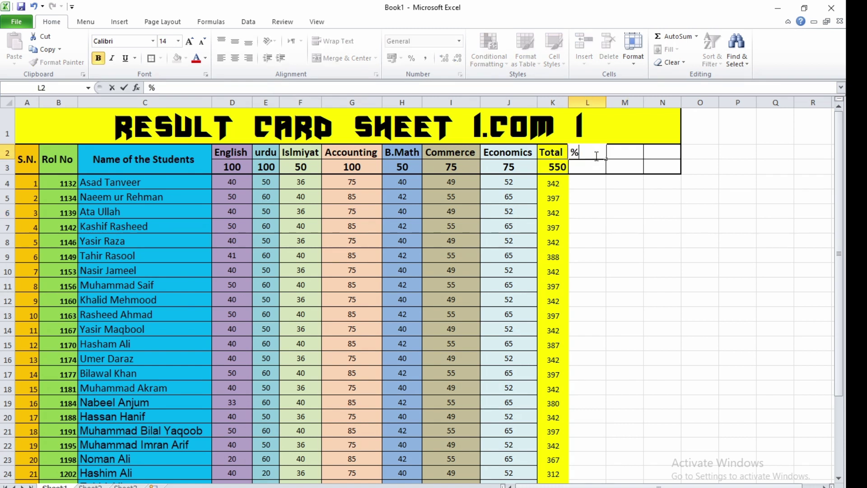
{"action": "type", "text": "age"}
{"action": "key", "text": "Return"}
{"action": "left_click", "coordinate": [612, 195]}
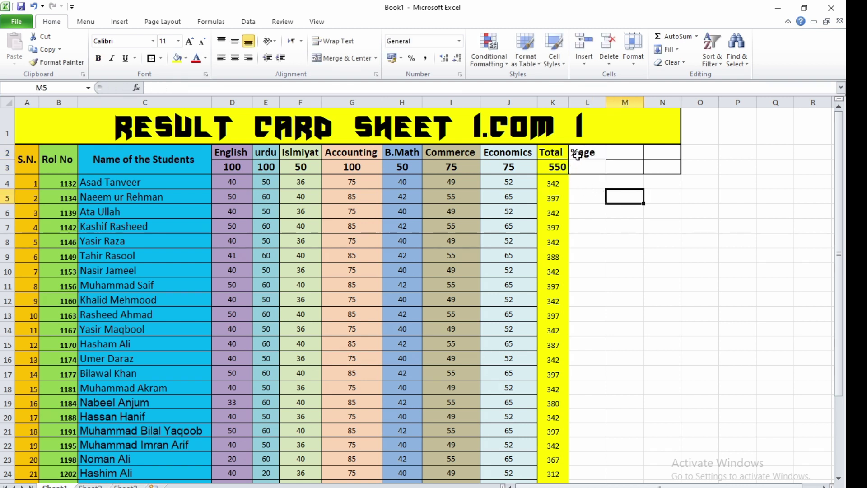
{"action": "left_click_drag", "start_coordinate": [582, 157], "coordinate": [584, 165]}
{"action": "left_click", "coordinate": [348, 57]}
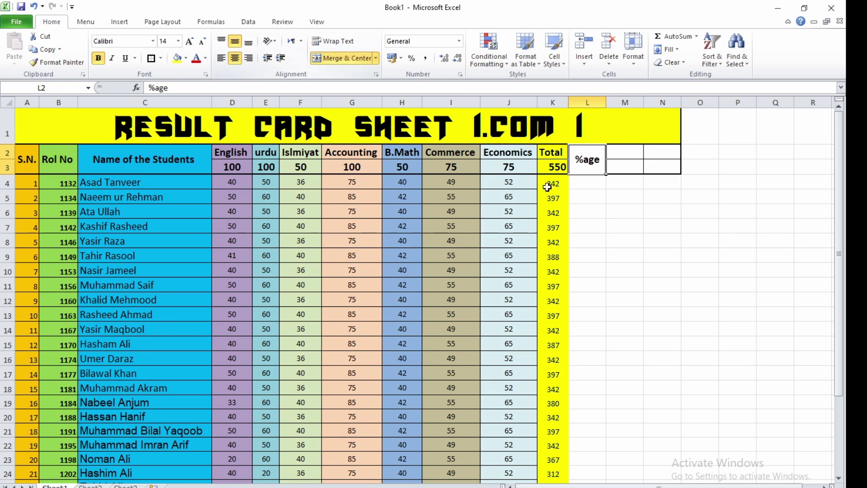
{"action": "left_click", "coordinate": [650, 224]}
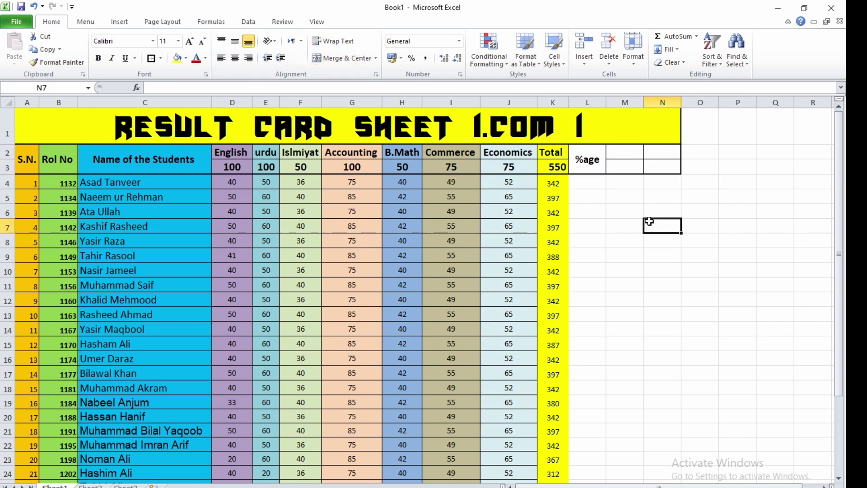
- Calculate the first student's percentage in L4 with the formula =K4/550
{"action": "left_click", "coordinate": [583, 181]}
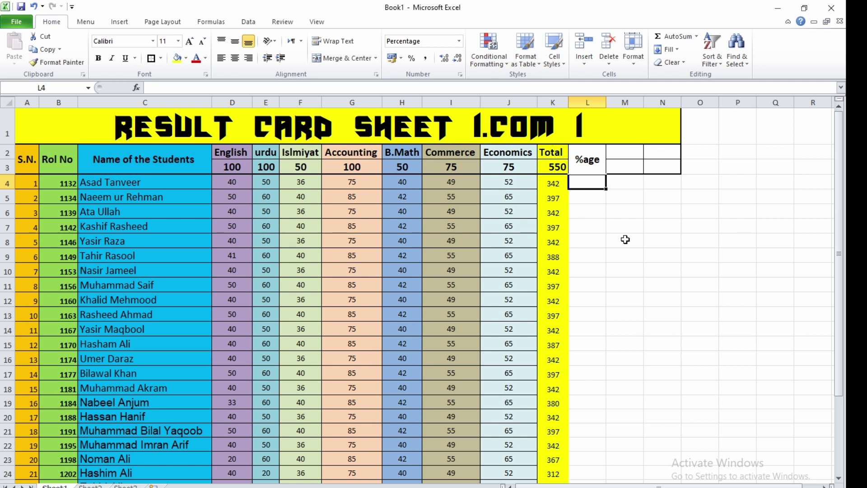
{"action": "type", "text": "="}
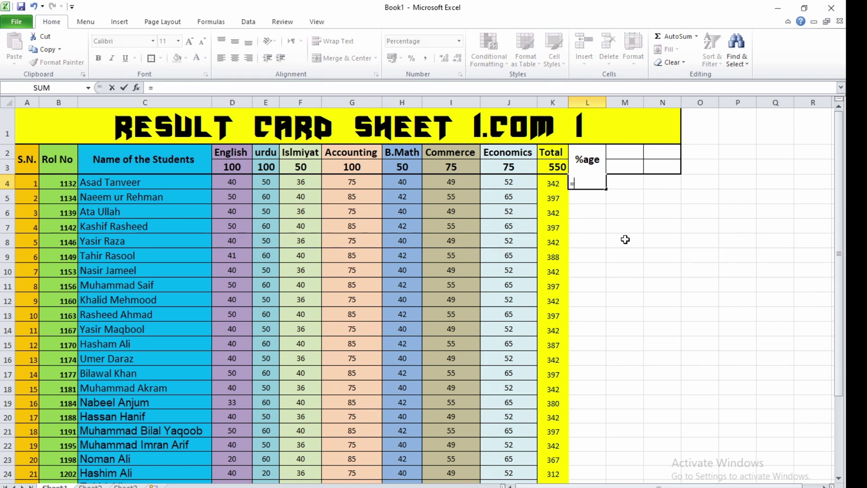
{"action": "key", "text": "Escape"}
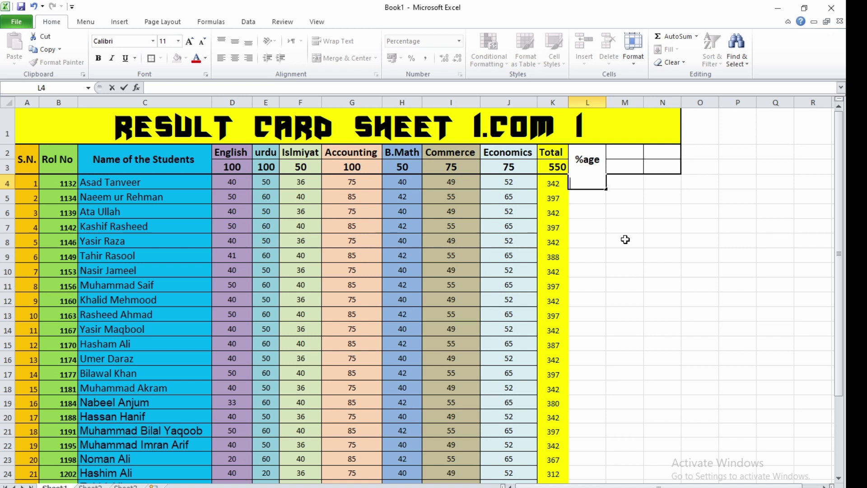
{"action": "type", "text": "="}
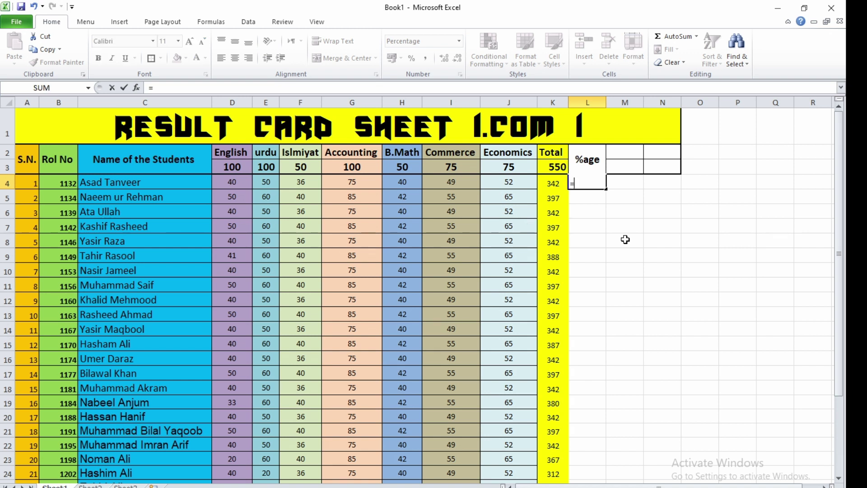
{"action": "type", "text": "k3"}
{"action": "key", "text": "BackSpace"}
{"action": "type", "text": "4"}
{"action": "left_click", "coordinate": [550, 181]}
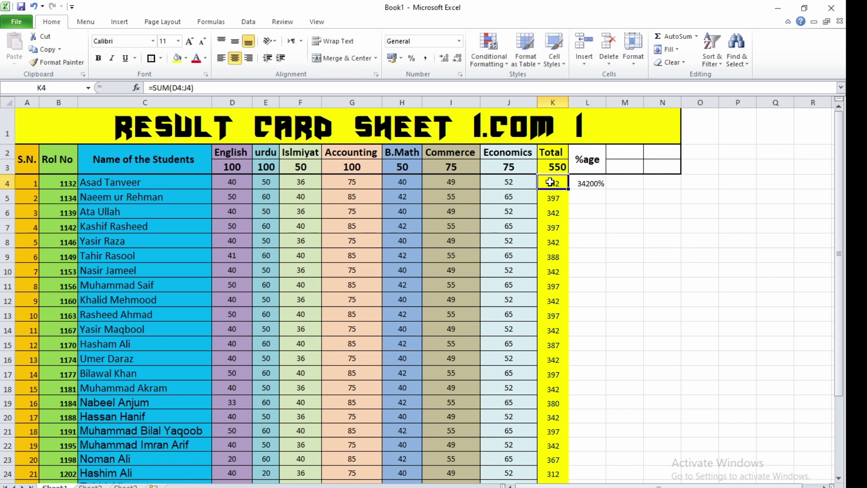
{"action": "left_click", "coordinate": [582, 182]}
{"action": "double_click", "coordinate": [583, 183]}
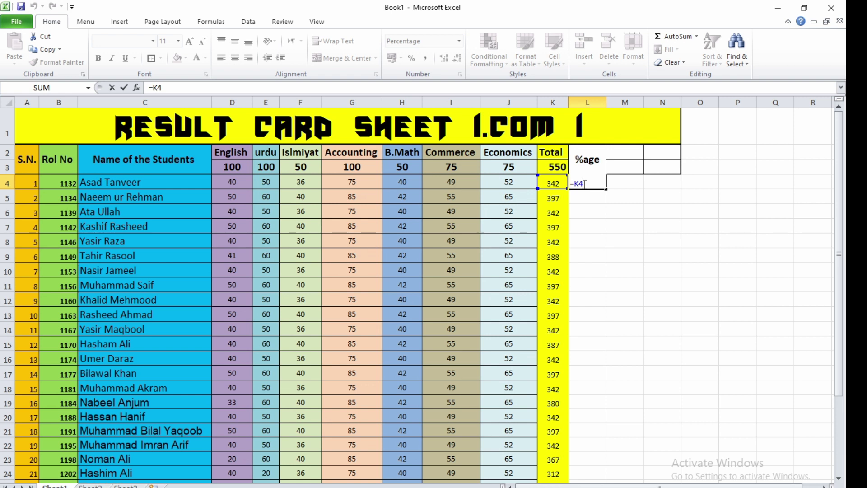
{"action": "type", "text": "/550"}
{"action": "key", "text": "Return"}
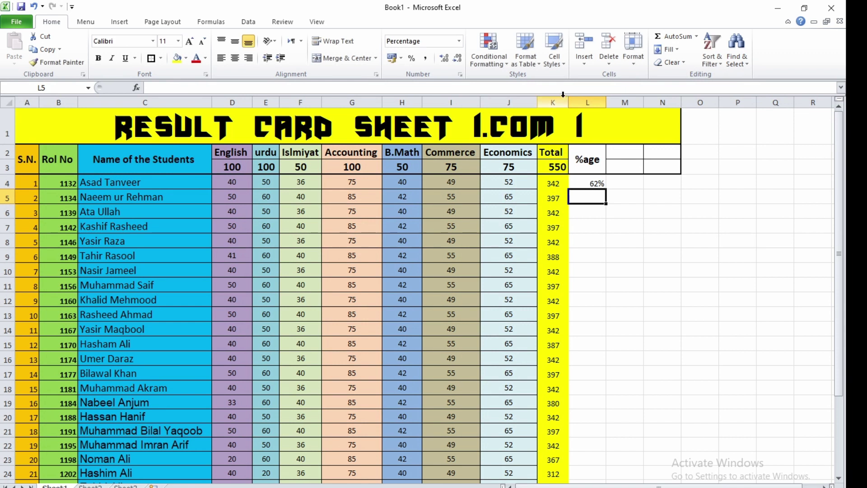
- Change the number format of the %age column, L, to General
{"action": "left_click", "coordinate": [593, 99]}
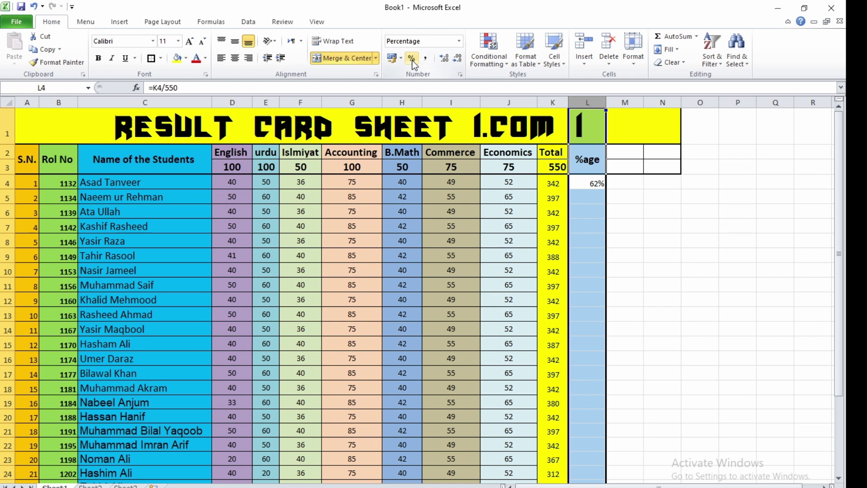
{"action": "left_click", "coordinate": [457, 42]}
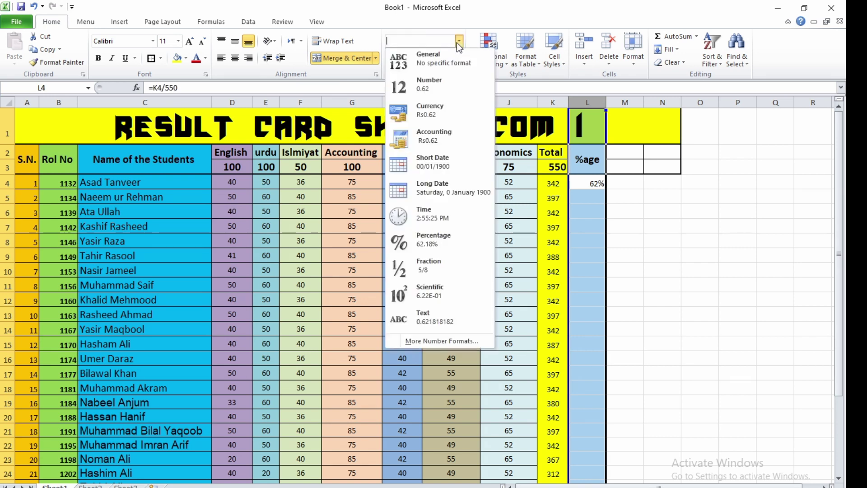
{"action": "left_click", "coordinate": [435, 55]}
{"action": "left_click", "coordinate": [625, 196]}
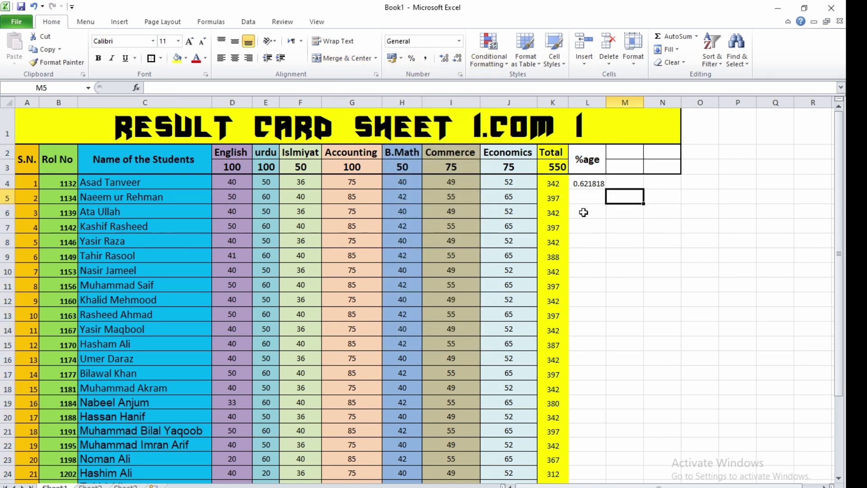
{"action": "left_click", "coordinate": [593, 185]}
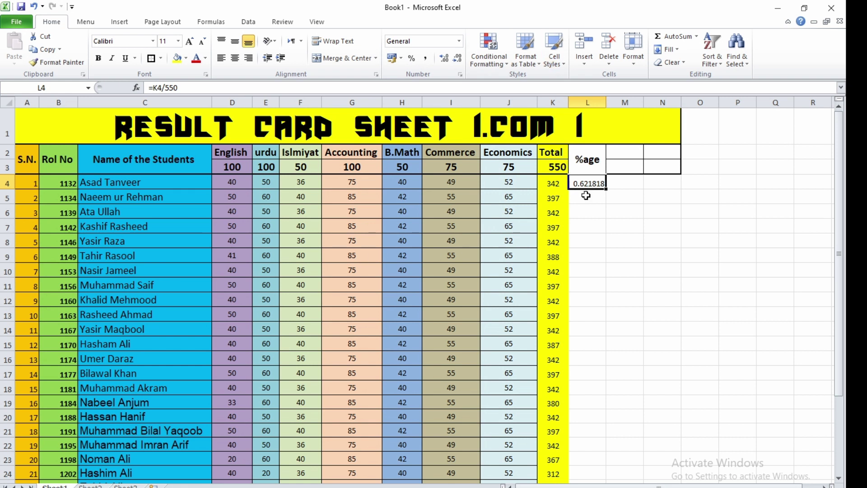
{"action": "left_click", "coordinate": [586, 196]}
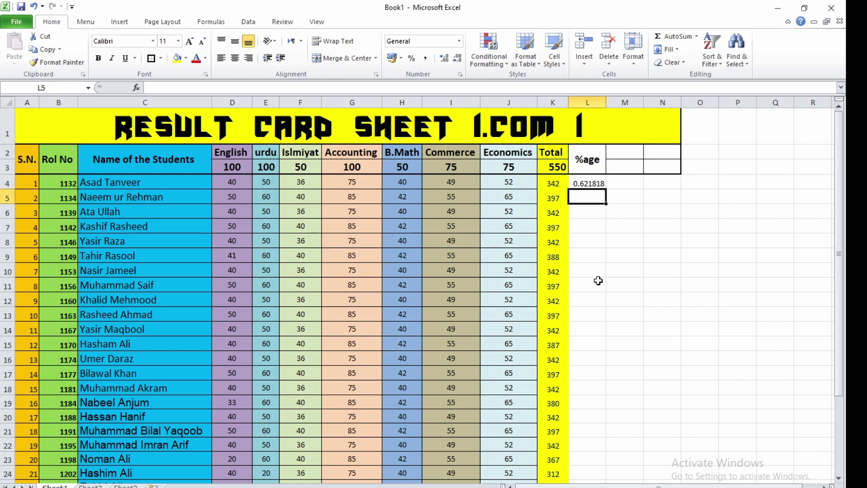
- Calculate the second student's percentage in L5 with the formula =K5/550
{"action": "type", "text": "="}
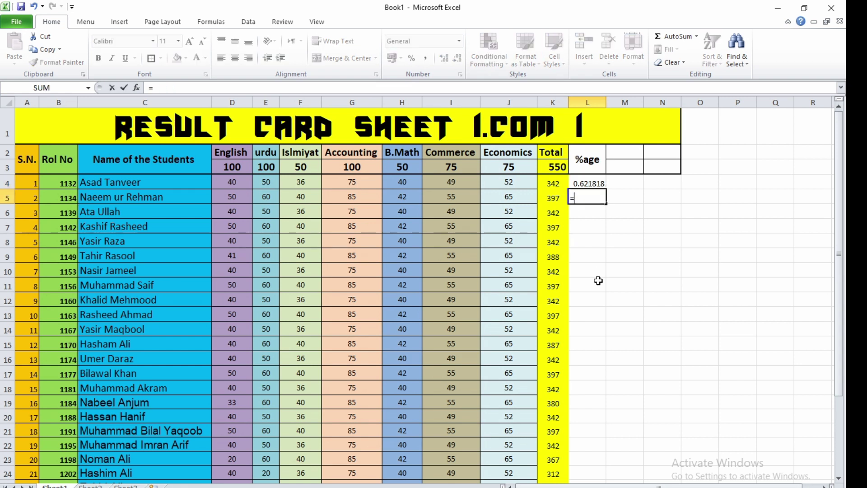
{"action": "left_click", "coordinate": [553, 198]}
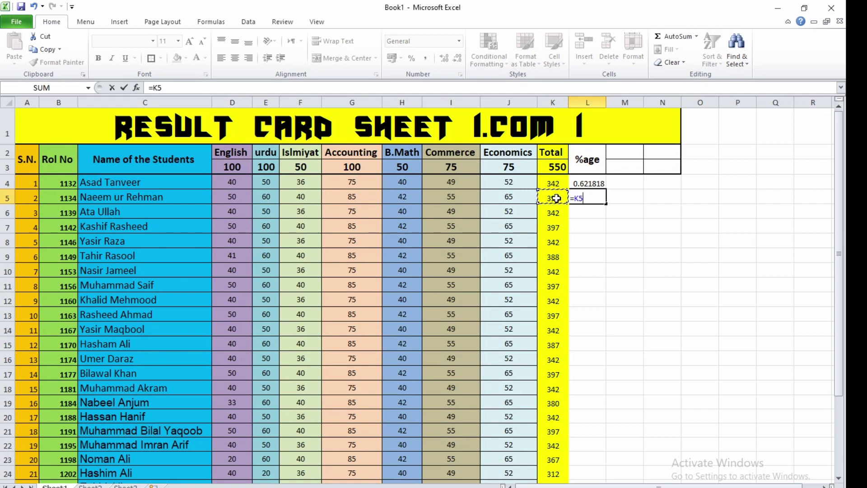
{"action": "type", "text": "/550"}
{"action": "key", "text": "Return"}
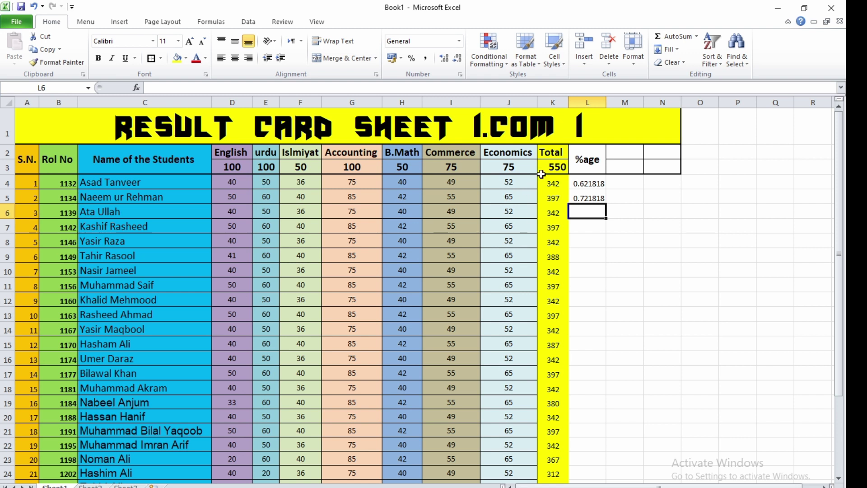
- Copy the percentage formula from L4 down the %age column to L33
{"action": "left_click", "coordinate": [597, 185]}
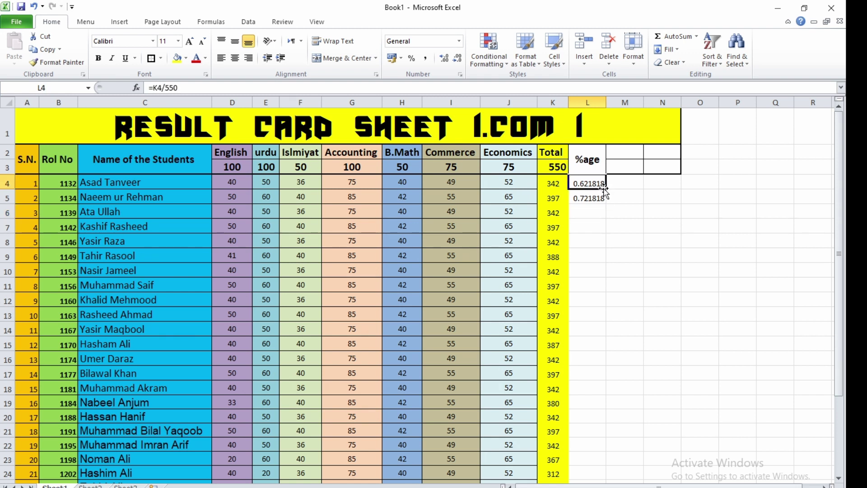
{"action": "left_click_drag", "start_coordinate": [608, 189], "coordinate": [612, 471]}
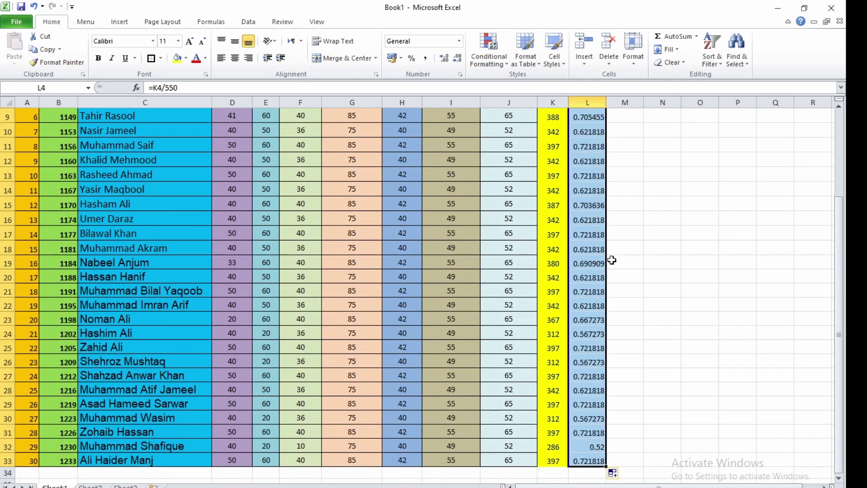
{"action": "scroll", "coordinate": [612, 260], "scroll_direction": "up", "scroll_amount": 3}
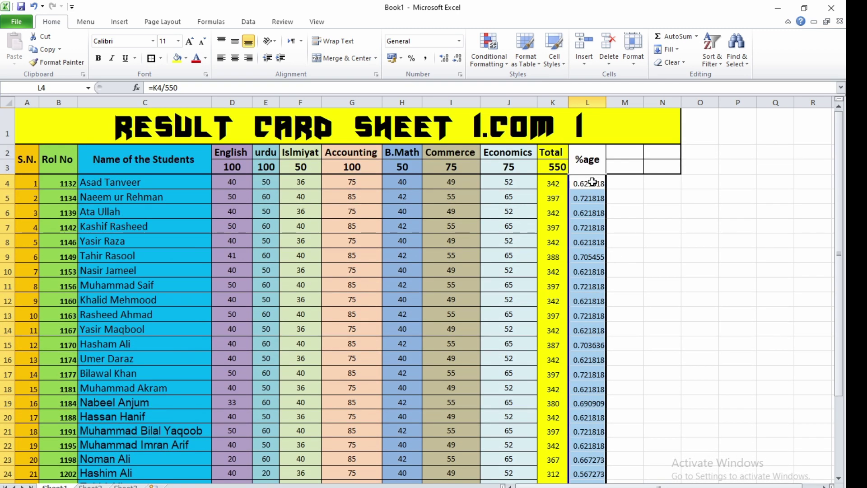
- Change the number format of the percentages in L4:L33 to Percentage
{"action": "left_click", "coordinate": [457, 42]}
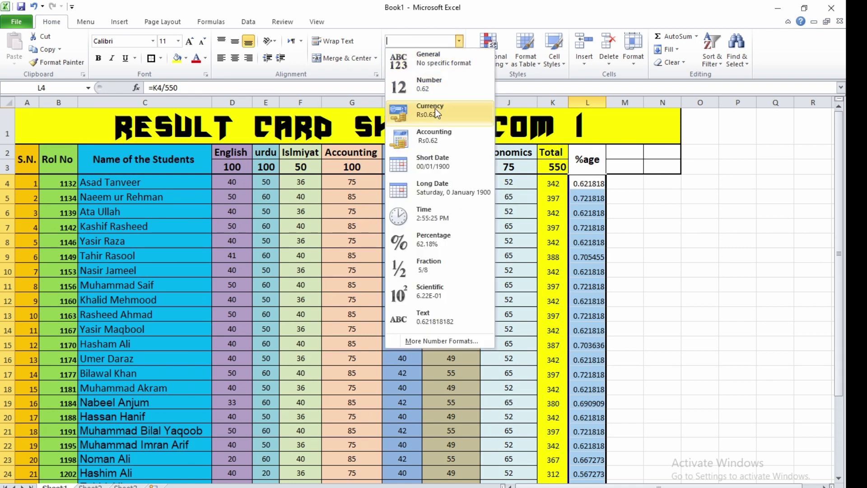
{"action": "left_click", "coordinate": [424, 240]}
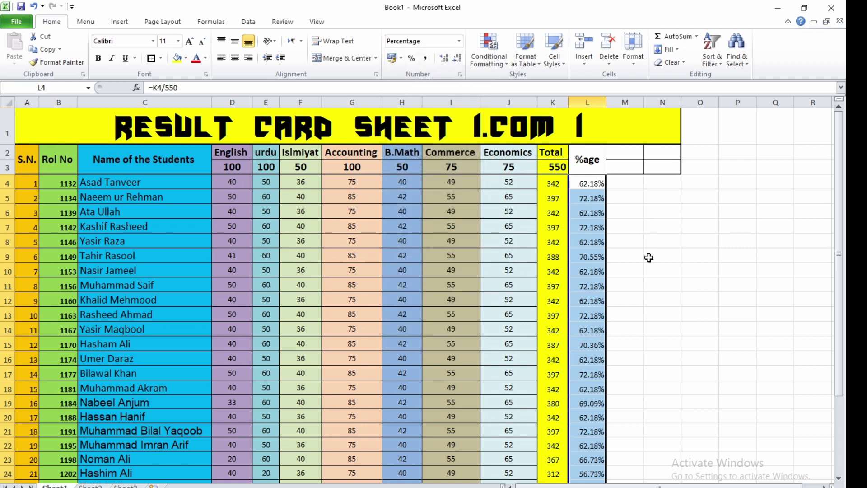
{"action": "left_click", "coordinate": [640, 272]}
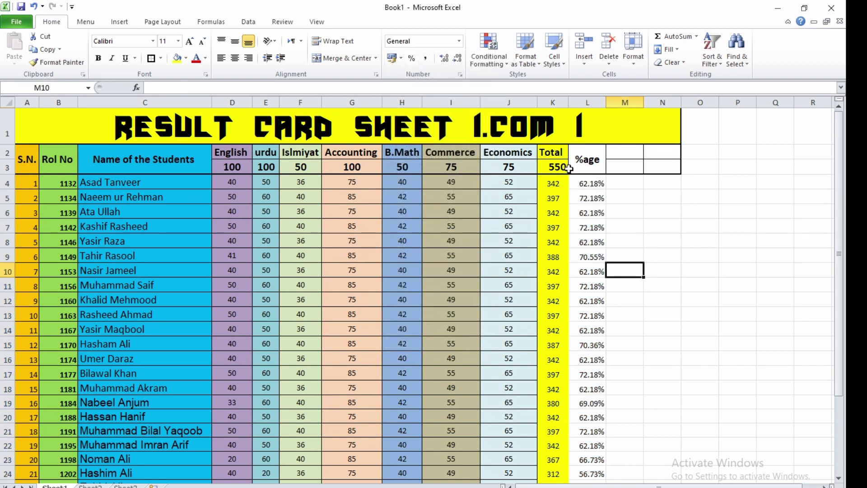
- Fill the %age column, L2:L33, with the standard dark blue colour and make its text white
{"action": "left_click_drag", "start_coordinate": [584, 155], "coordinate": [593, 462]}
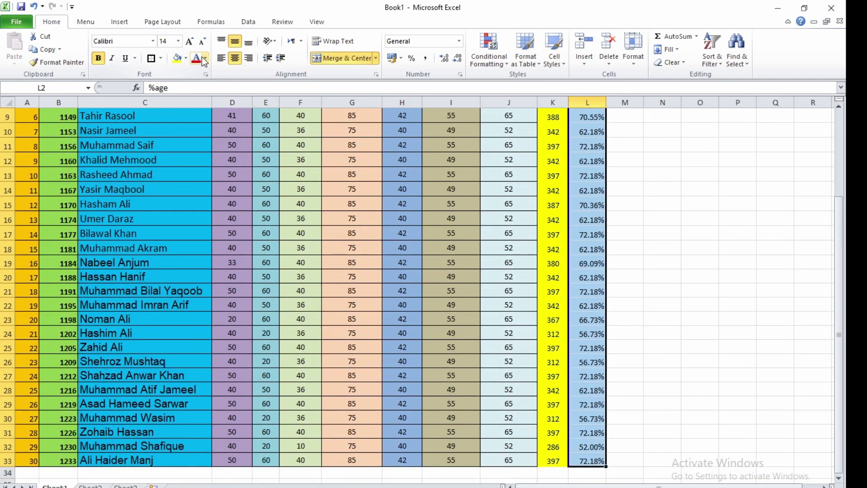
{"action": "left_click", "coordinate": [186, 58]}
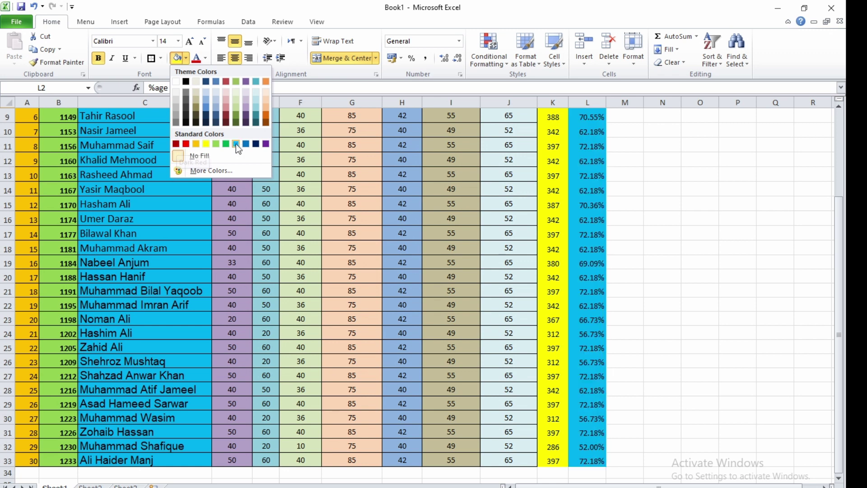
{"action": "scroll", "coordinate": [253, 143], "scroll_direction": "up", "scroll_amount": 3}
{"action": "left_click", "coordinate": [254, 144]}
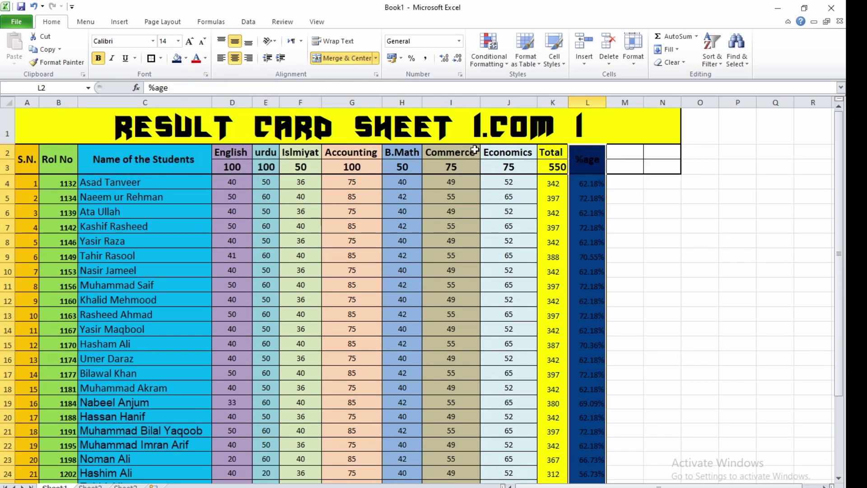
{"action": "left_click", "coordinate": [207, 58]}
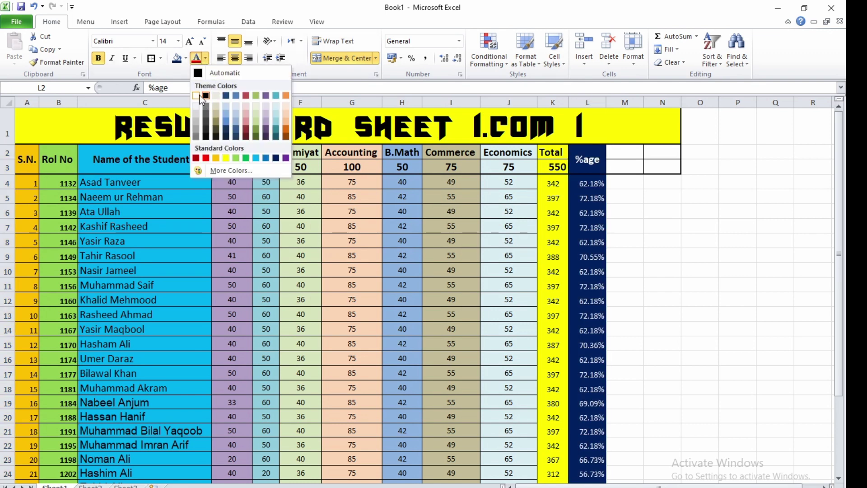
{"action": "left_click", "coordinate": [195, 99]}
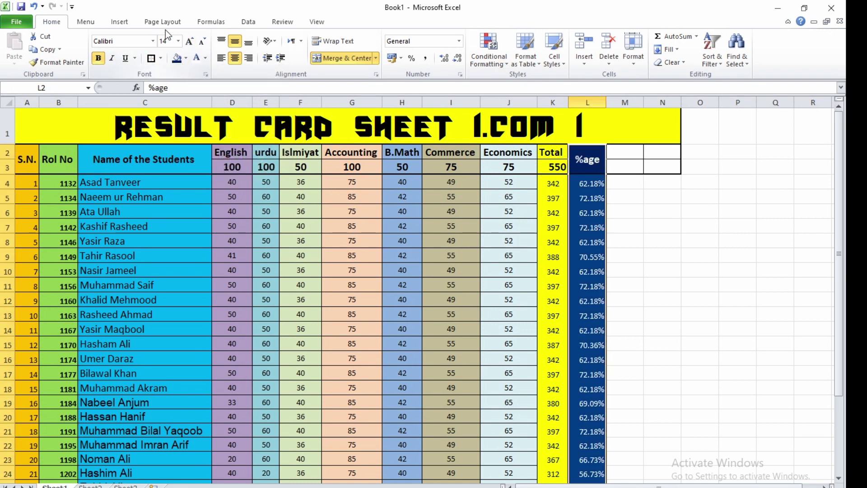
- Set the font size of the whole %age column, L2:L33, to 14
{"action": "left_click", "coordinate": [189, 41]}
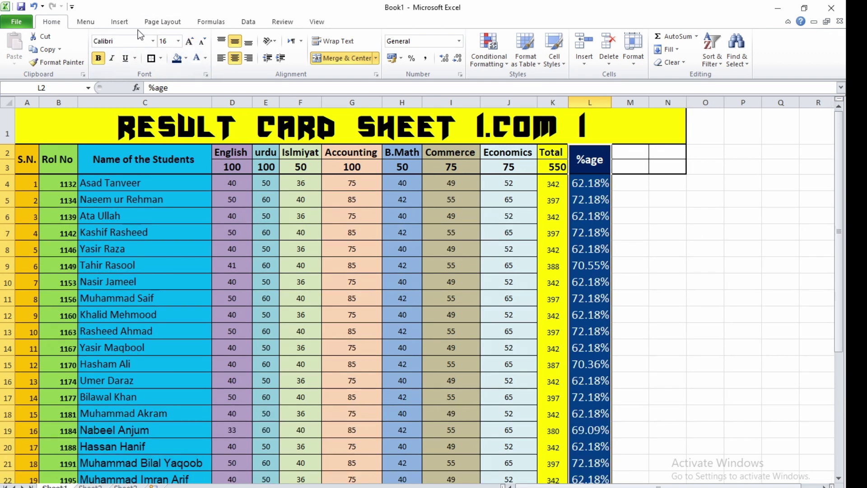
{"action": "left_click", "coordinate": [202, 41]}
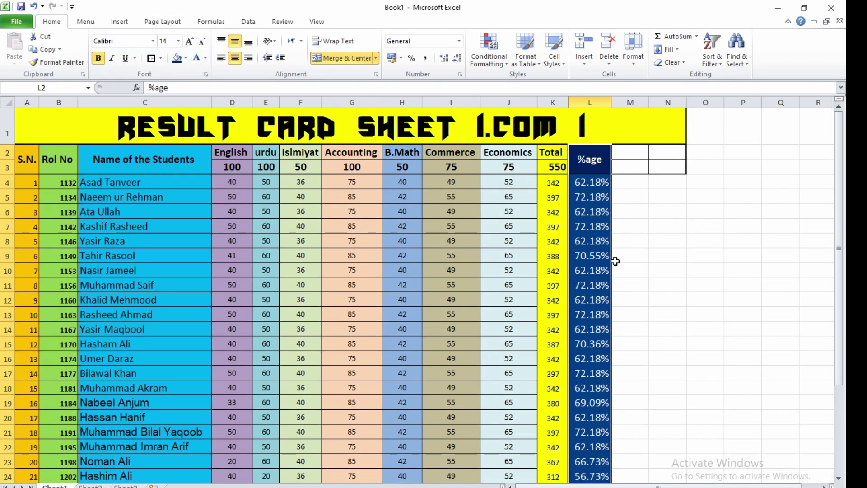
{"action": "scroll", "coordinate": [649, 255], "scroll_direction": "down", "scroll_amount": 5}
{"action": "scroll", "coordinate": [650, 254], "scroll_direction": "up", "scroll_amount": 5}
{"action": "left_click", "coordinate": [650, 254]}
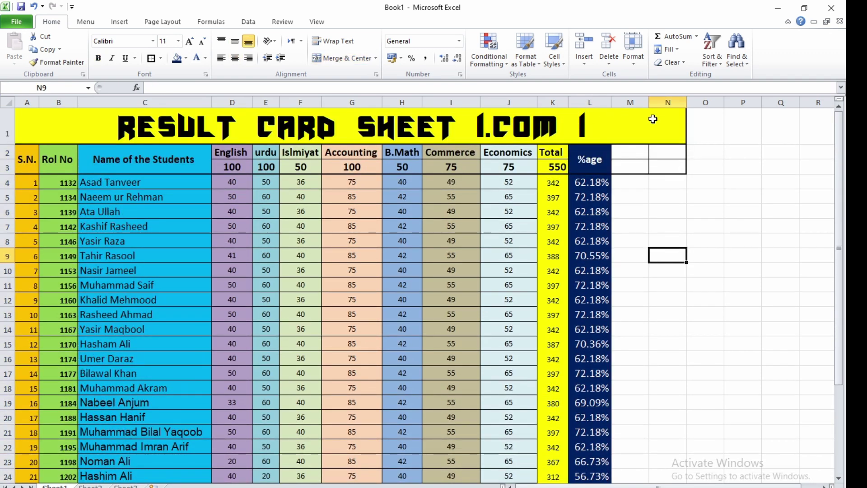
- Merge and center M2:M3 beside %age and enter the heading Status
{"action": "left_click", "coordinate": [551, 153]}
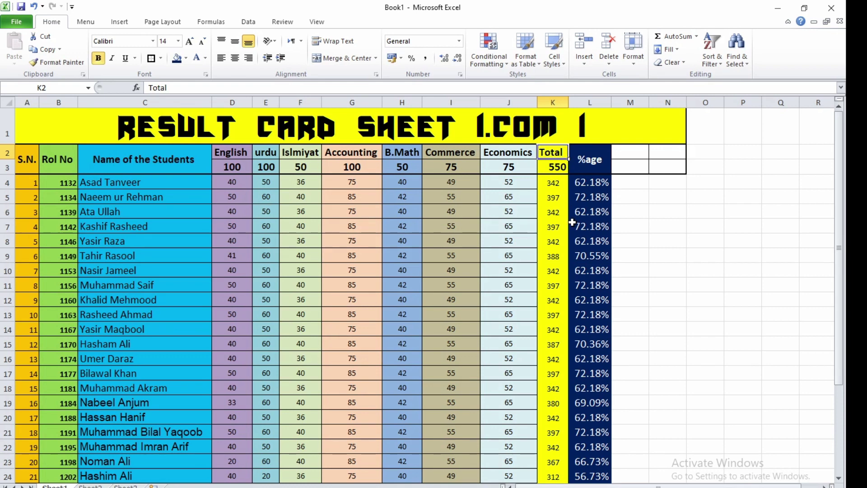
{"action": "left_click_drag", "start_coordinate": [636, 153], "coordinate": [634, 166]}
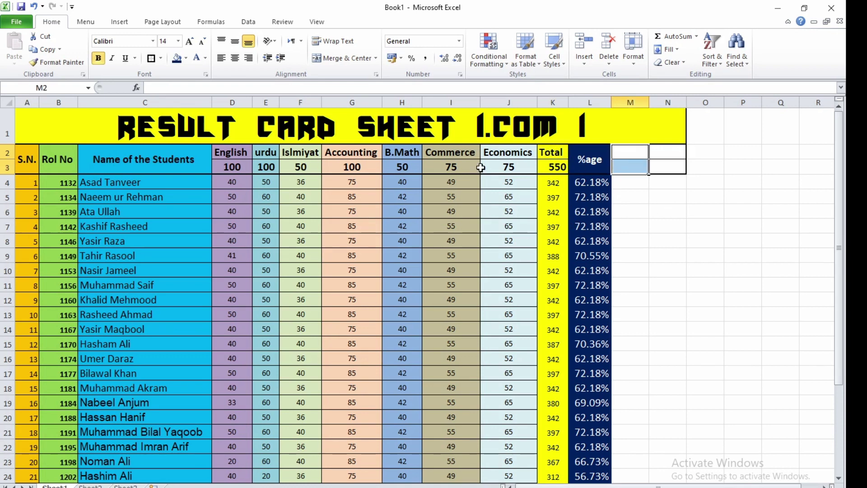
{"action": "left_click", "coordinate": [329, 57]}
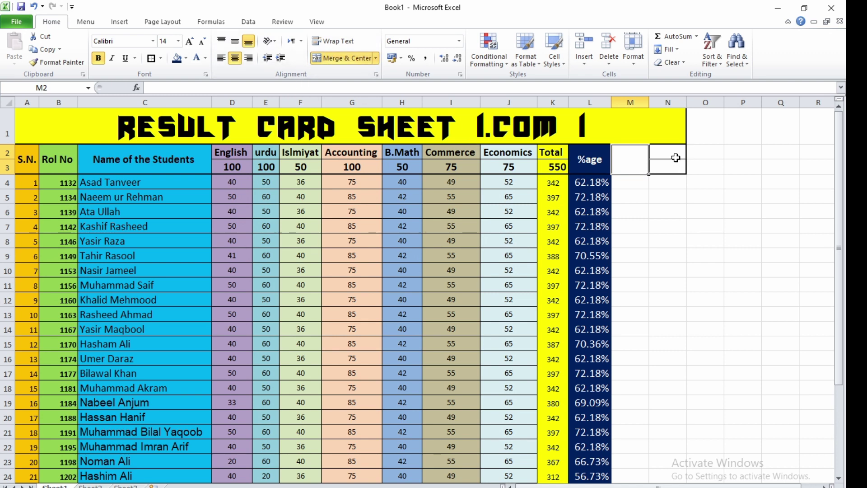
{"action": "type", "text": "s"}
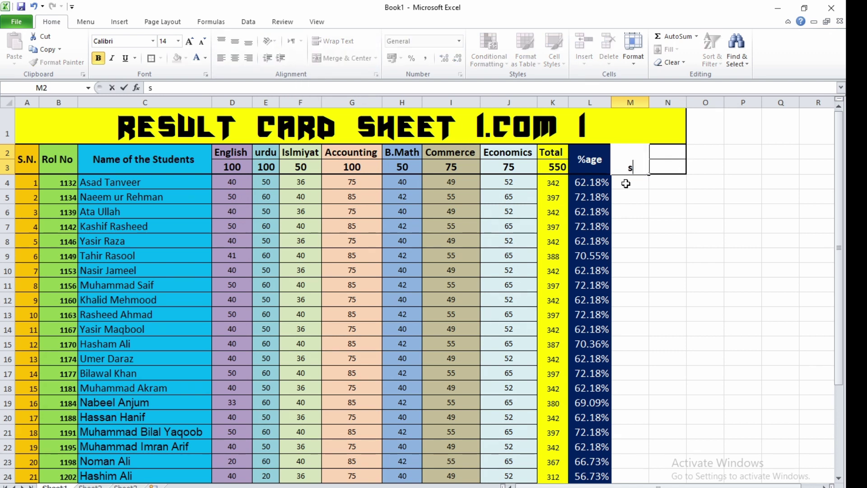
{"action": "type", "text": "Status"}
{"action": "left_click", "coordinate": [625, 183]}
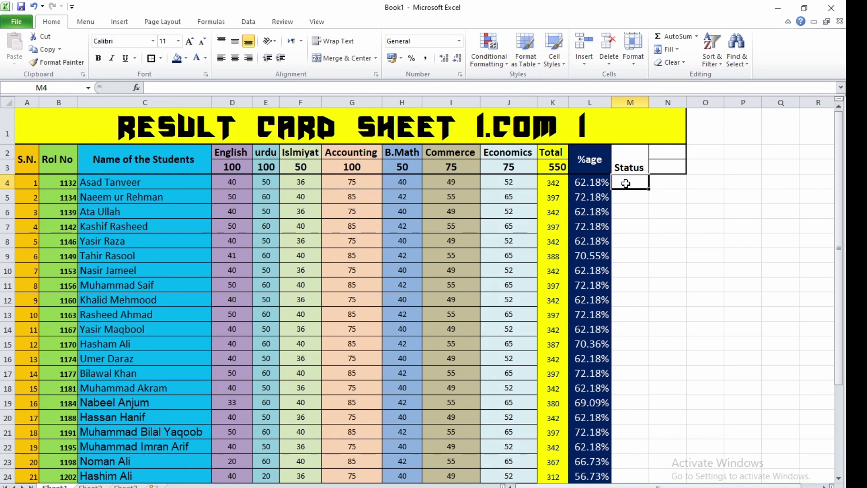
- Review the first student's marks subject by subject from English in D4 to Economics in J4
{"action": "left_click", "coordinate": [234, 181]}
{"action": "left_click", "coordinate": [271, 188]}
{"action": "left_click", "coordinate": [294, 185]}
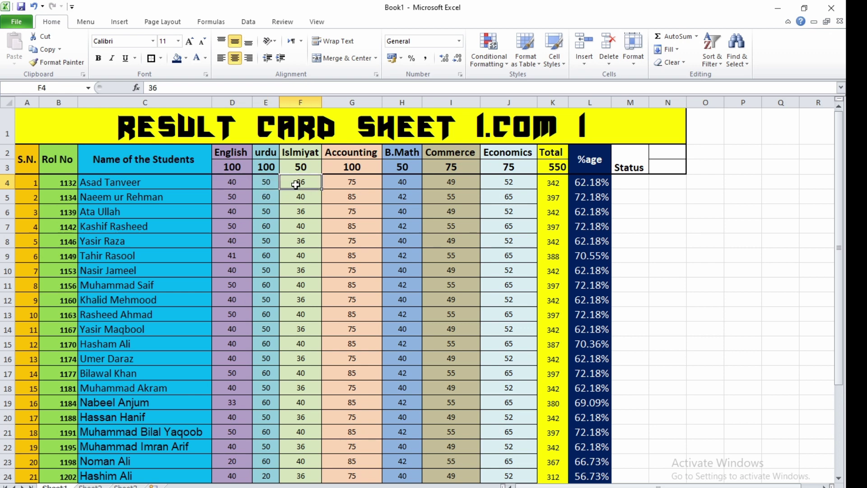
{"action": "left_click", "coordinate": [343, 189]}
{"action": "left_click", "coordinate": [394, 182]}
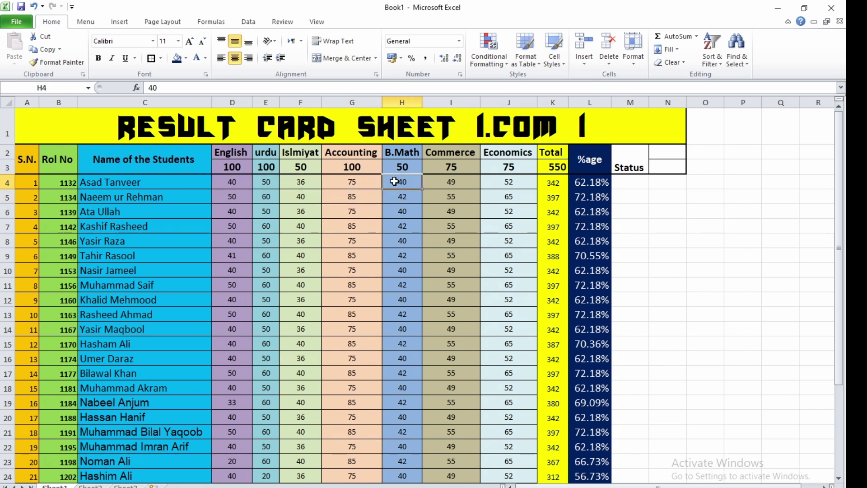
{"action": "left_click", "coordinate": [436, 184]}
{"action": "left_click", "coordinate": [494, 187]}
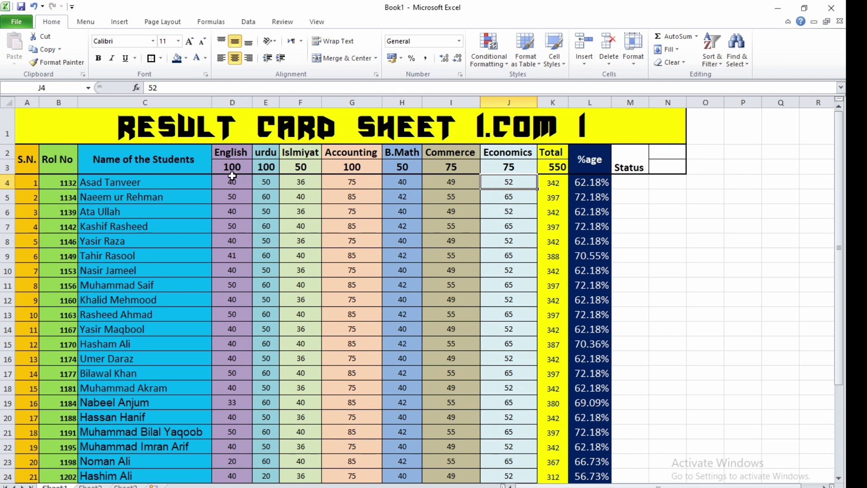
- Begin an IF formula with =if( in the first student's Status cell, M4
{"action": "left_click", "coordinate": [640, 186]}
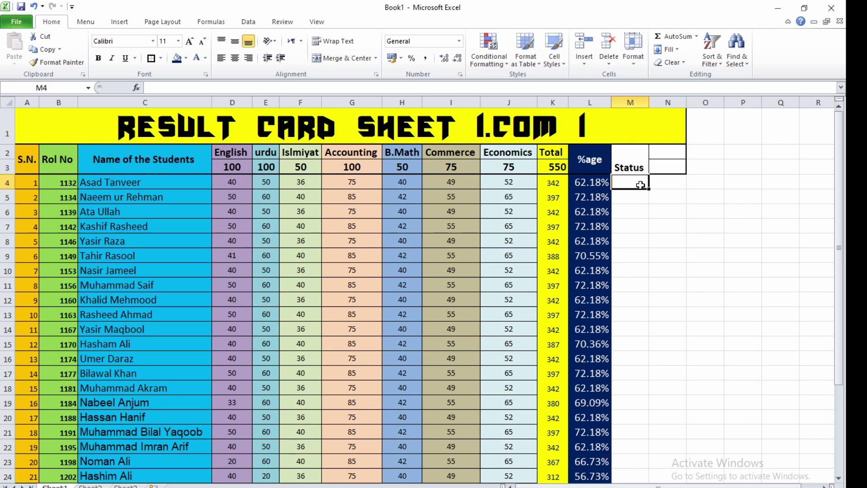
{"action": "type", "text": "=if"}
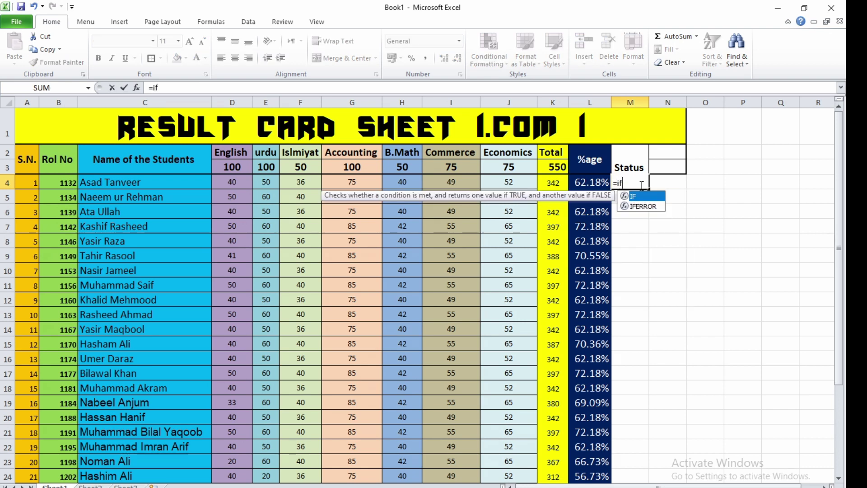
{"action": "type", "text": "(or("}
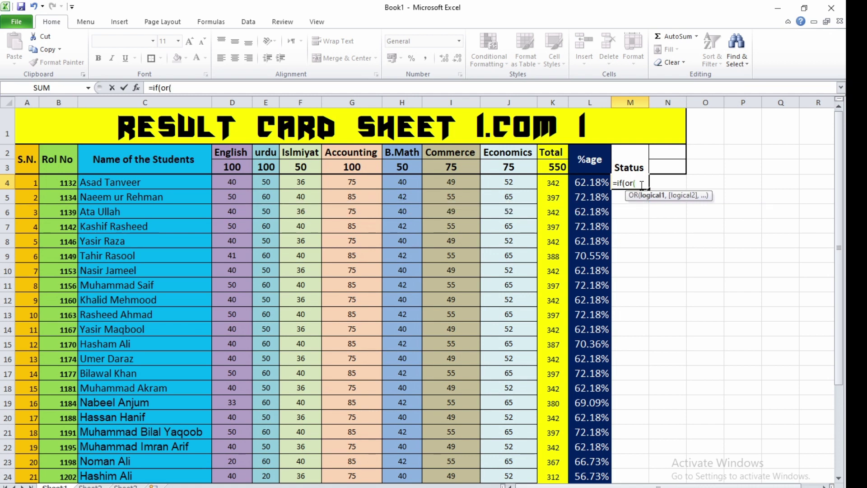
{"action": "key", "text": "BackSpace"}
{"action": "key", "text": "BackSpace"}
{"action": "key", "text": "BackSpace"}
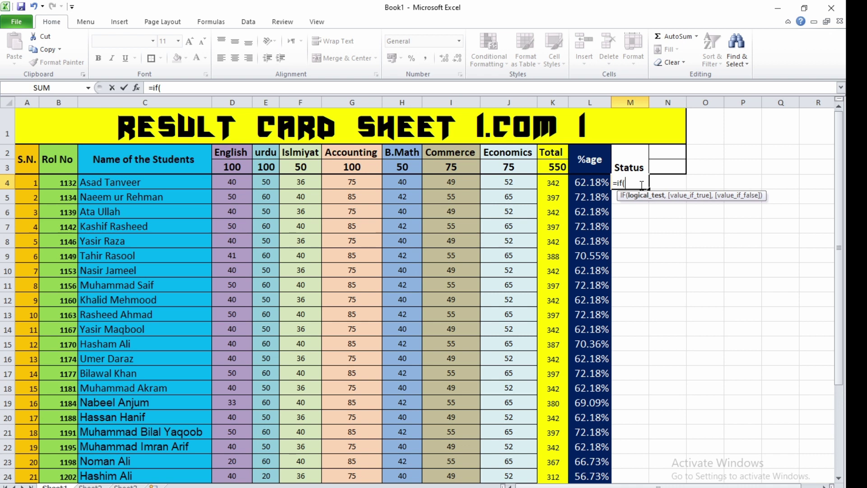
{"action": "type", "text": "and"}
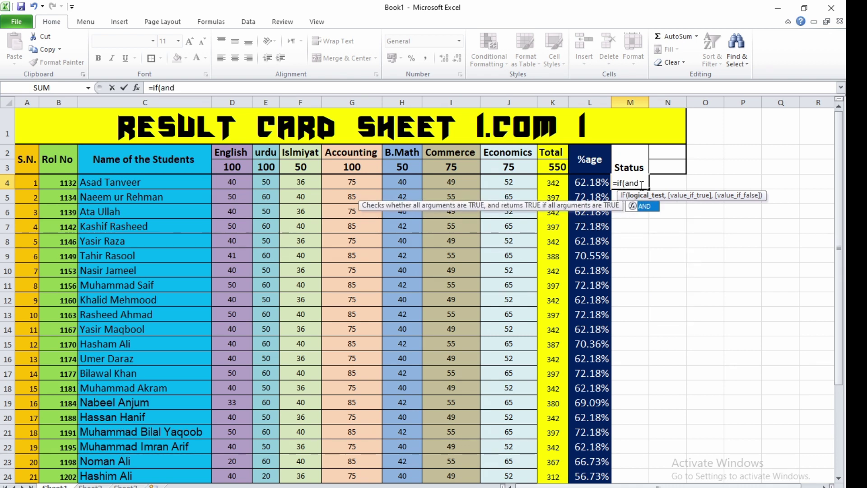
{"action": "key", "text": "BackSpace"}
{"action": "key", "text": "BackSpace"}
{"action": "key", "text": "BackSpace"}
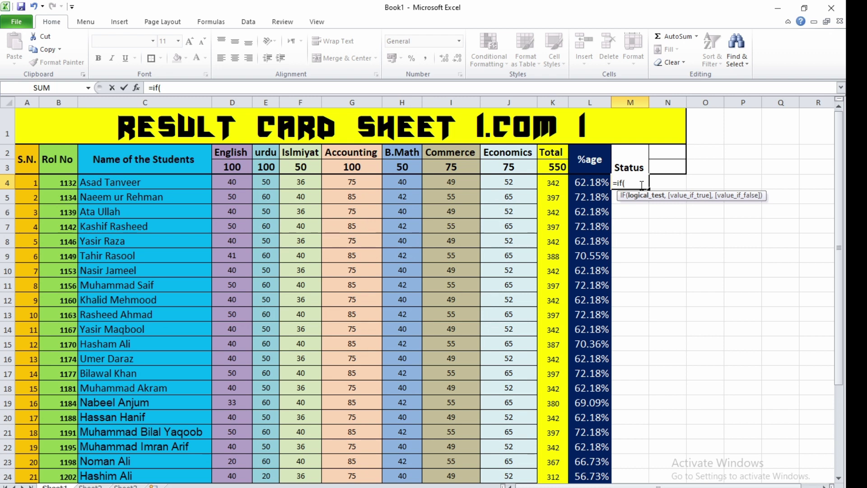
- Add an OR test to the IF formula in M4 with the English and Urdu conditions d4<33 and e4<33
{"action": "type", "text": "or"}
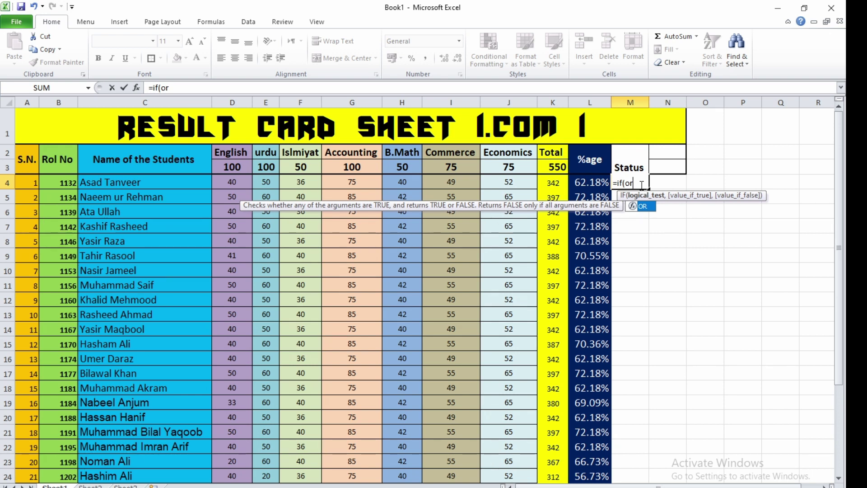
{"action": "type", "text": "("}
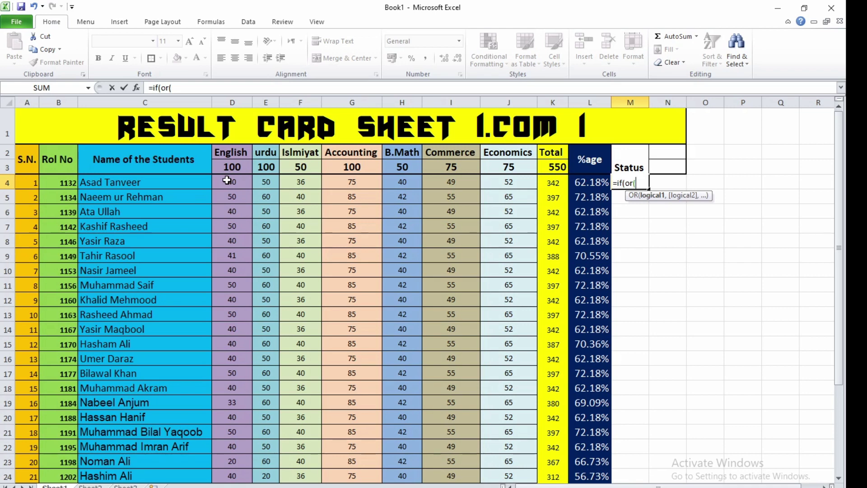
{"action": "type", "text": "d4<33"}
{"action": "type", "text": ","}
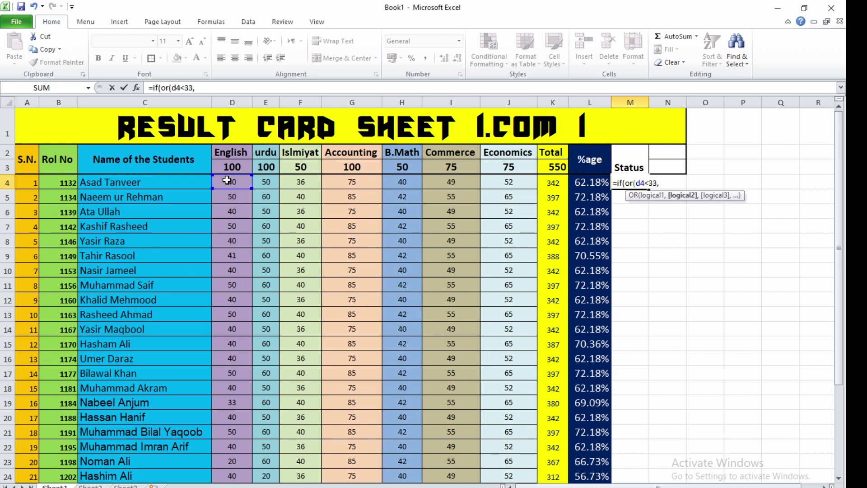
{"action": "type", "text": "e4<33,"}
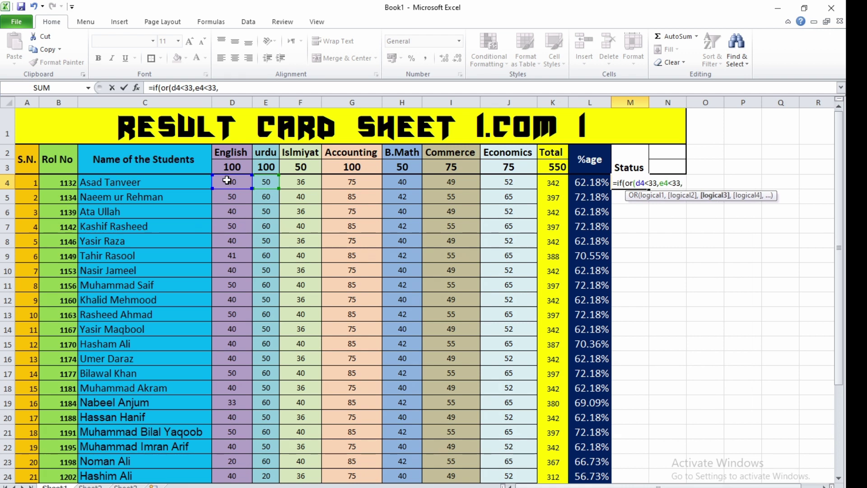
- Extend the OR test with the Islamiyat condition f4<17 and the Accounting condition g4<33
{"action": "type", "text": "f"}
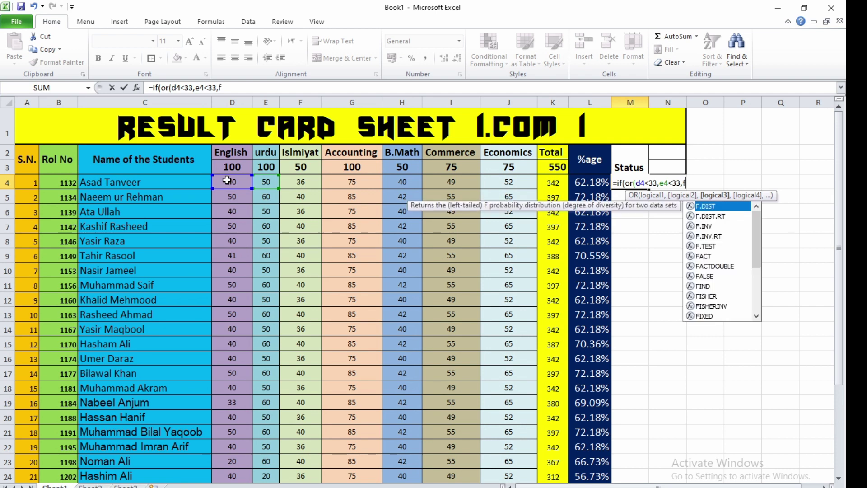
{"action": "type", "text": "4<"}
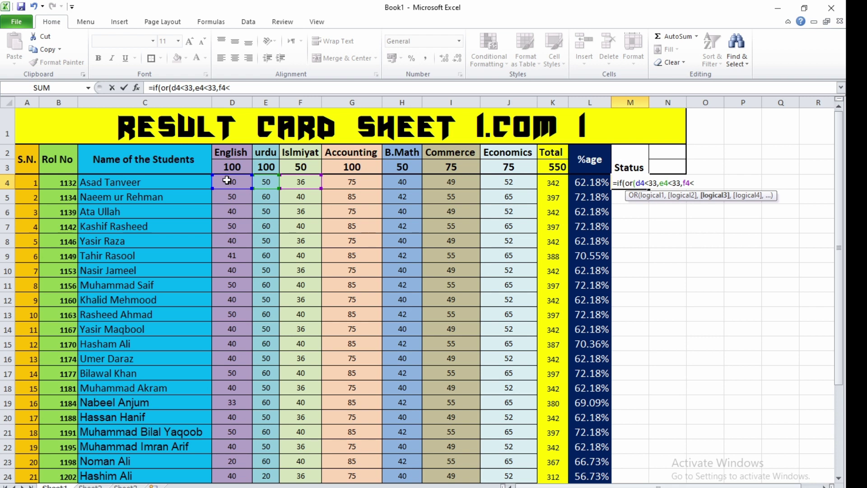
{"action": "type", "text": "17,"}
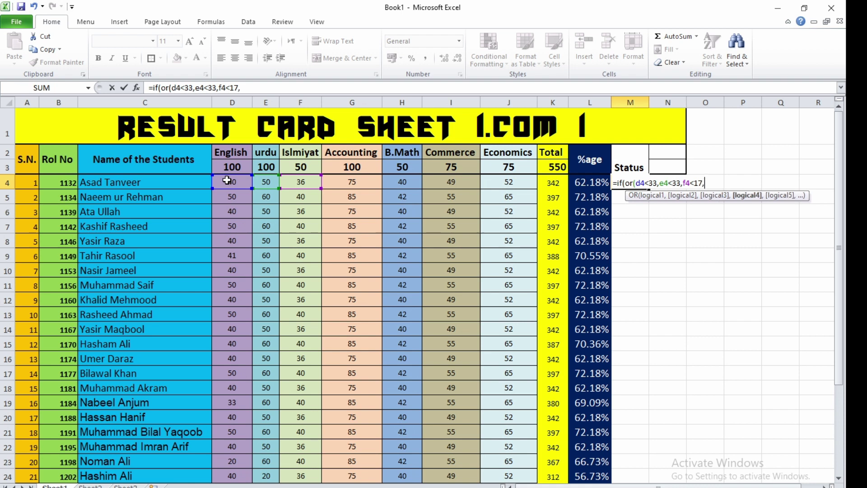
{"action": "type", "text": "g"}
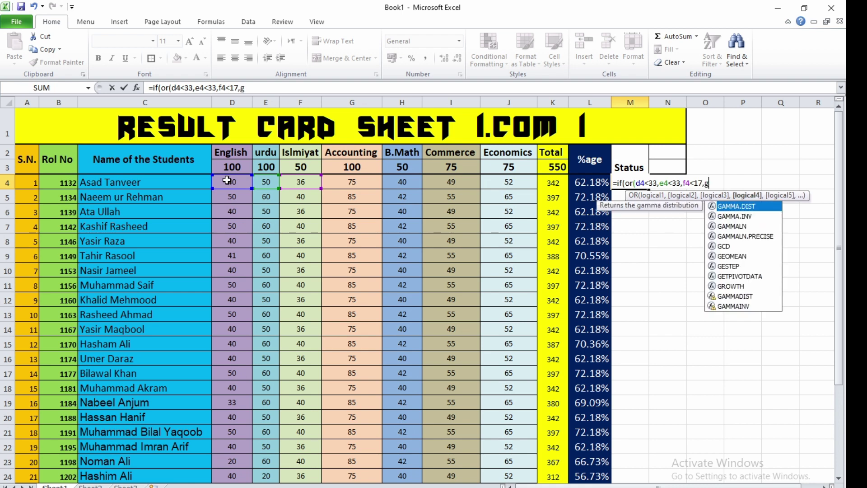
{"action": "type", "text": "4<"}
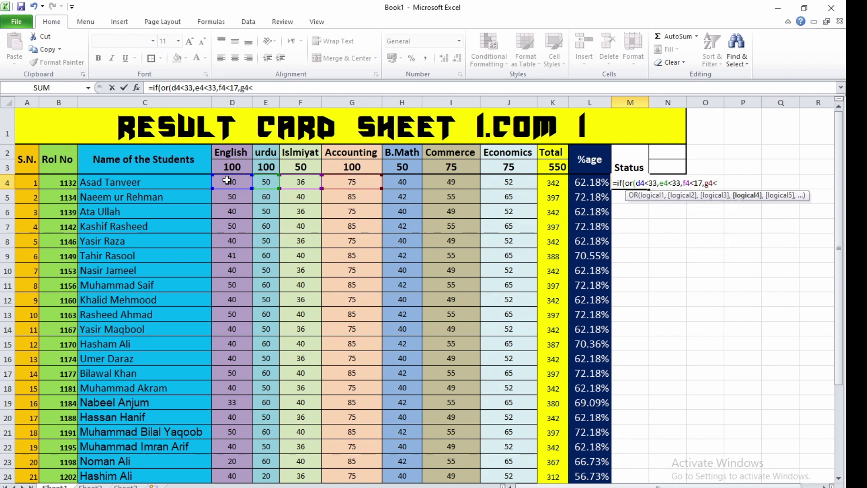
{"action": "type", "text": "33,"}
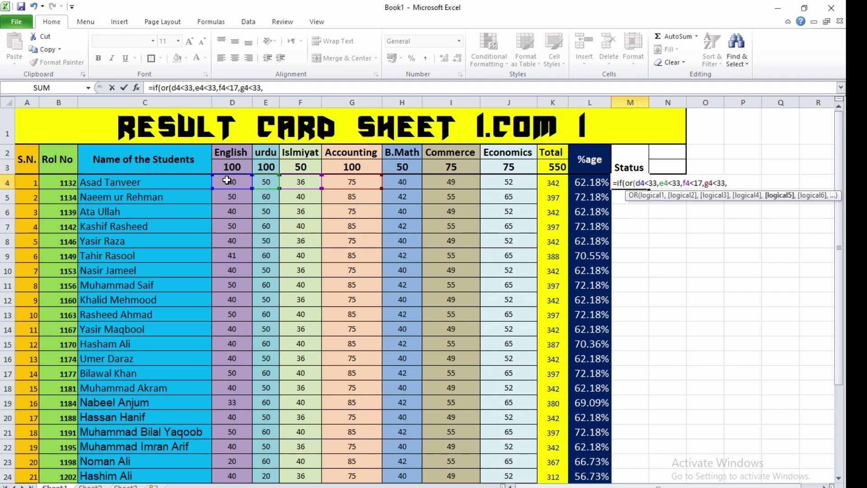
- Complete the OR test with the B.Math, Commerce and Economics conditions h4<17, i4<25 and j4<25
{"action": "type", "text": "h4<17,"}
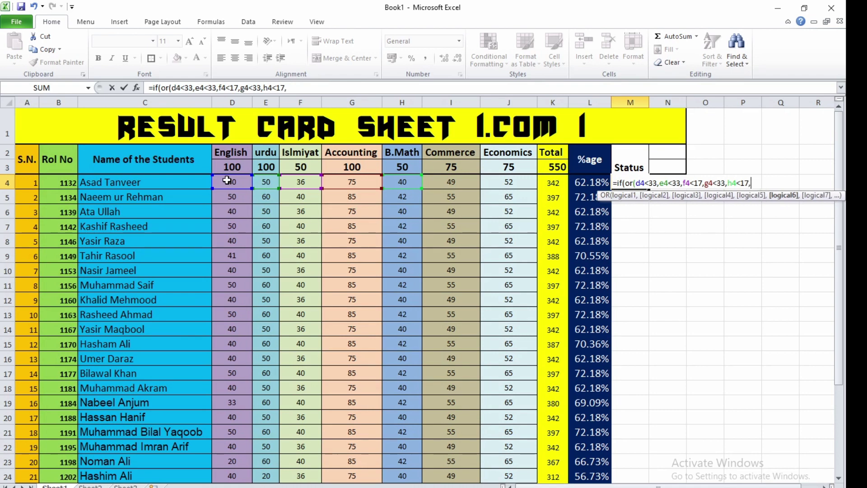
{"action": "type", "text": "i4<"}
{"action": "type", "text": "25,"}
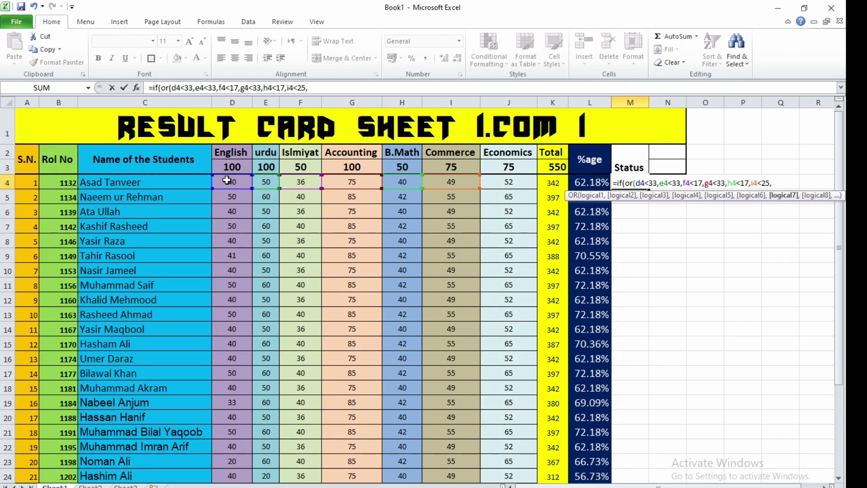
{"action": "type", "text": "j4<25"}
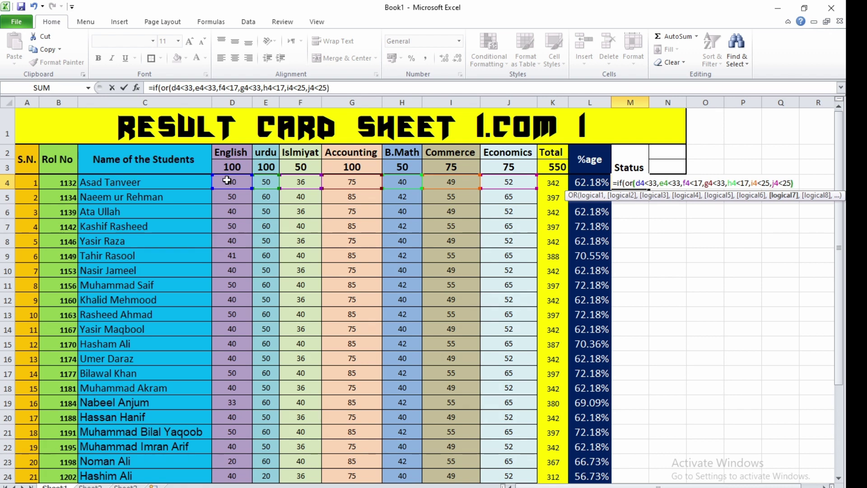
{"action": "type", "text": ")"}
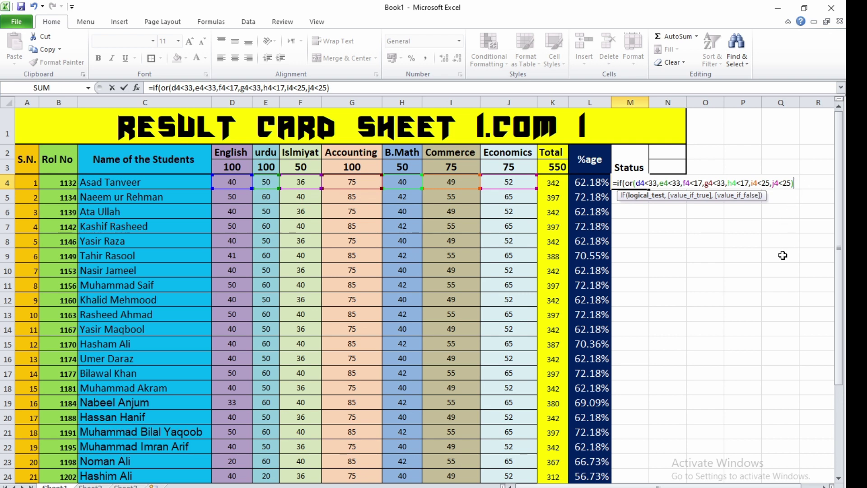
- Finish the Status formula in M4 with "Fail" as the true result and "Pass" as the false result
{"action": "type", "text": ",\""}
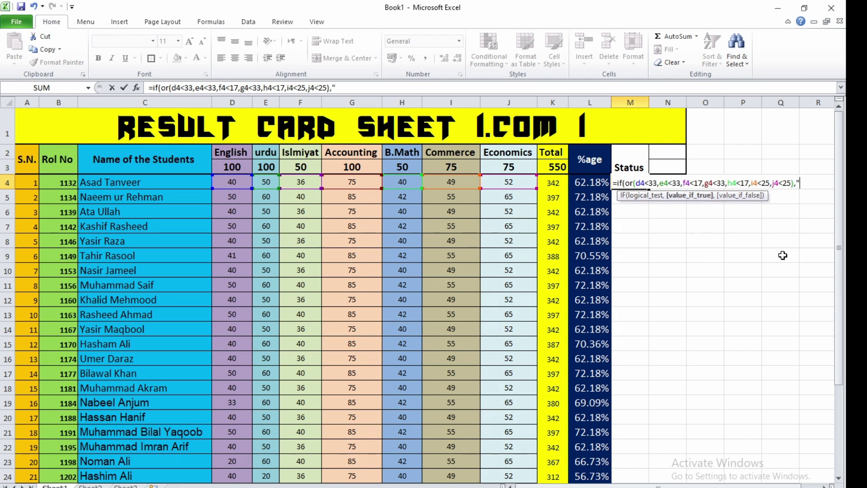
{"action": "type", "text": "Fail\",\""}
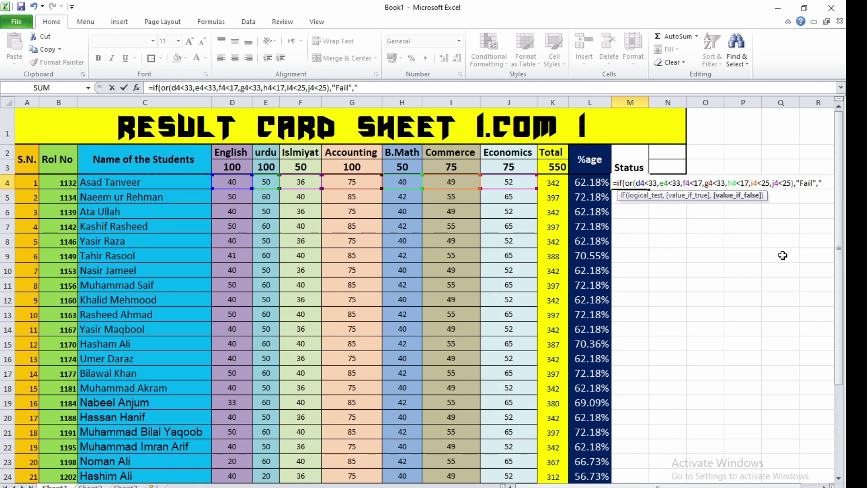
{"action": "type", "text": "Pass"}
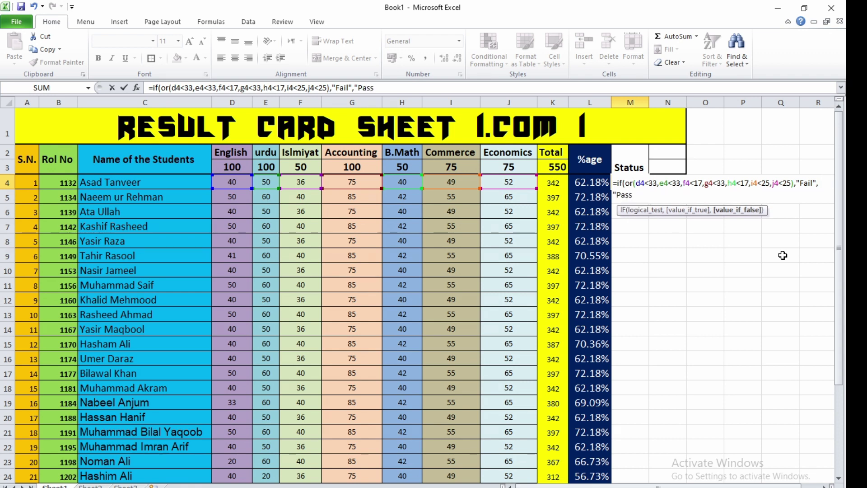
{"action": "type", "text": "\")"}
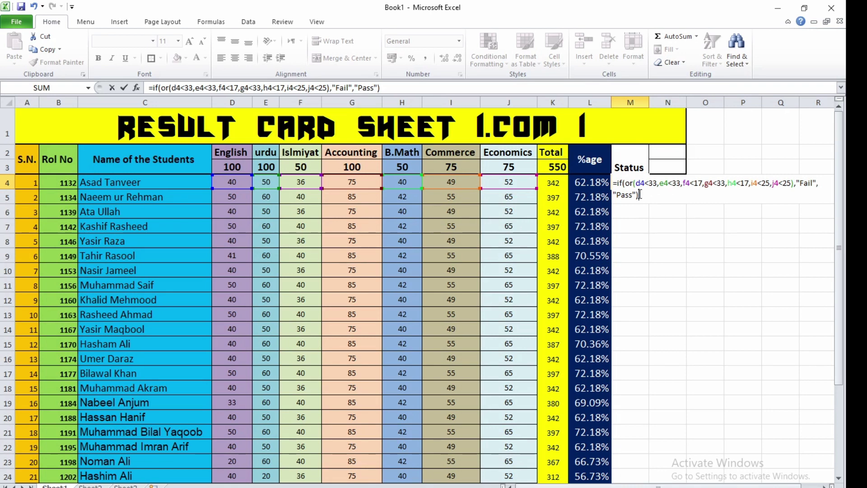
{"action": "key", "text": "Return"}
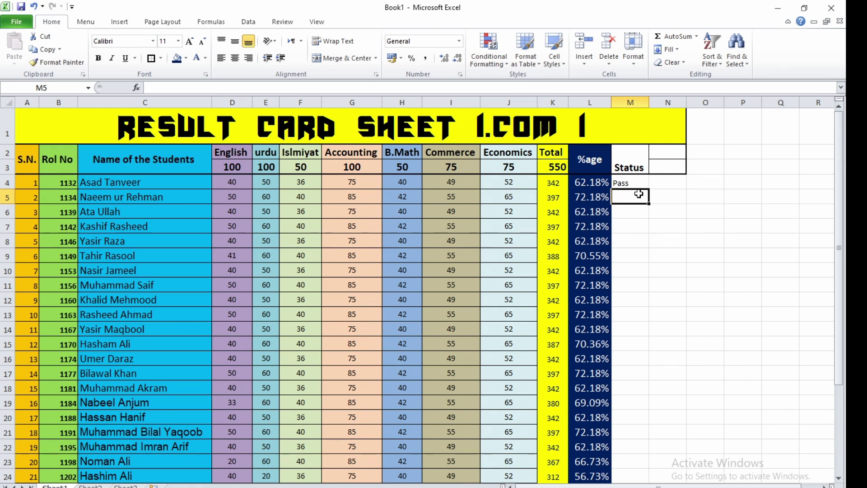
- Set the font size of M4 to 14 and fill its Status formula down to M33
{"action": "left_click", "coordinate": [637, 181]}
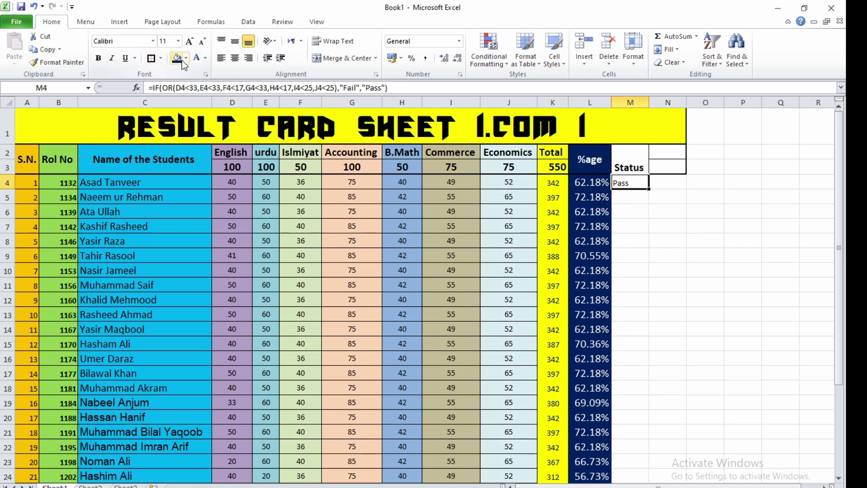
{"action": "left_click", "coordinate": [189, 44]}
{"action": "left_click", "coordinate": [191, 44]}
{"action": "left_click_drag", "start_coordinate": [650, 189], "coordinate": [647, 463]}
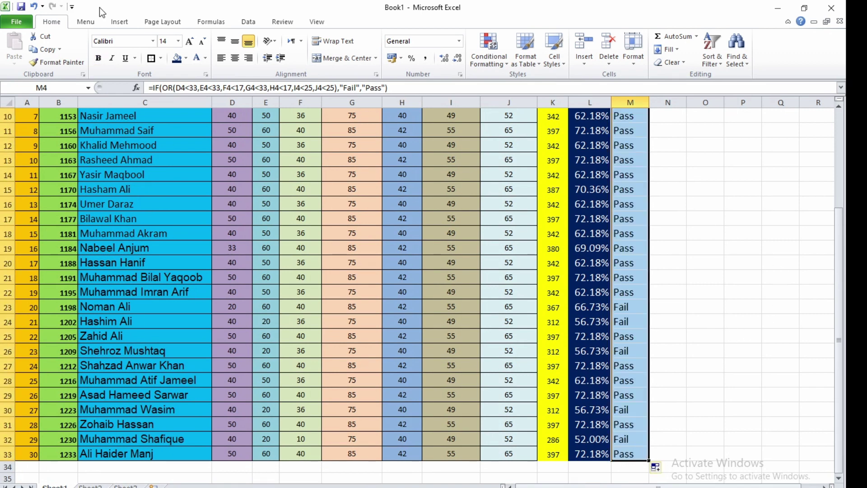
- Apply a light olive green fill to the Status results in M4:M33 and to the Status heading
{"action": "left_click", "coordinate": [185, 60]}
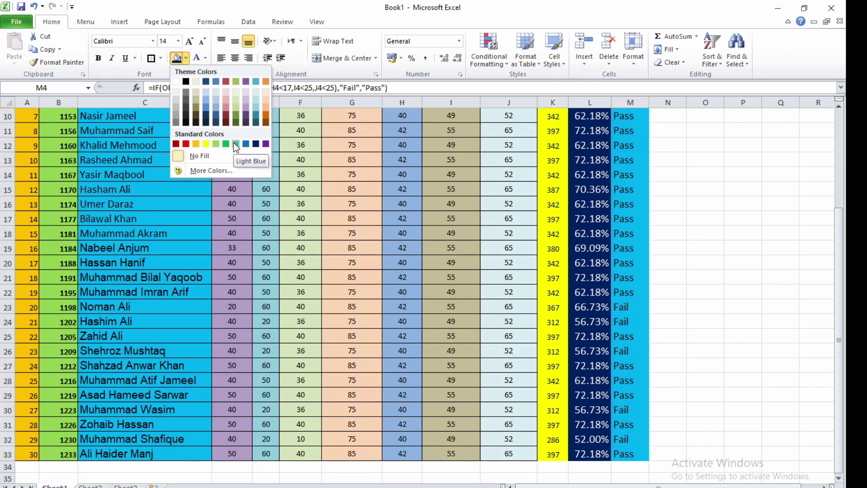
{"action": "left_click", "coordinate": [232, 112]}
{"action": "scroll", "coordinate": [232, 110], "scroll_direction": "up", "scroll_amount": 3}
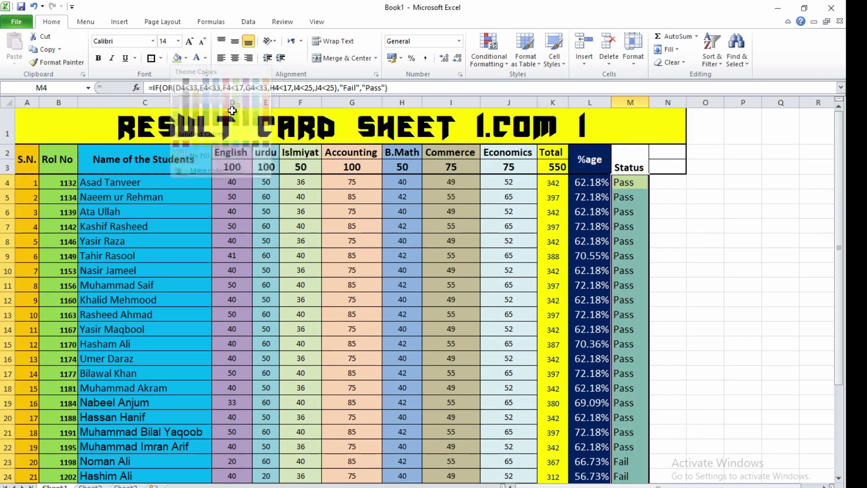
{"action": "left_click", "coordinate": [696, 210]}
{"action": "left_click", "coordinate": [630, 159]}
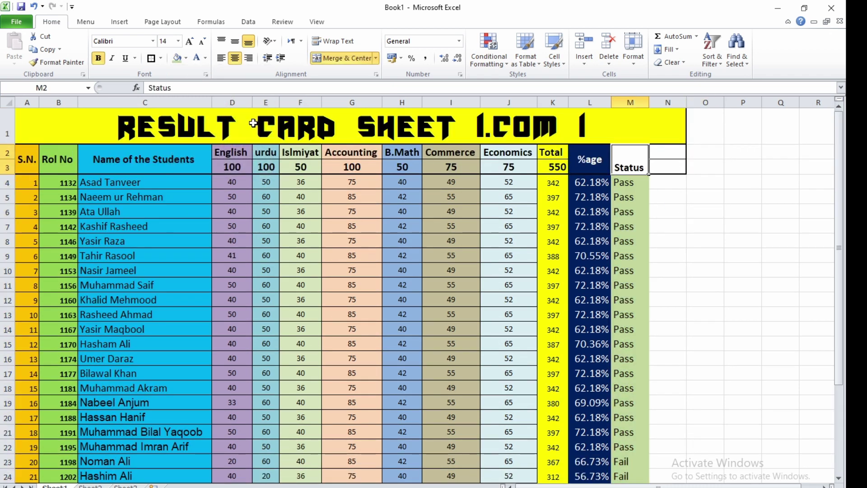
{"action": "left_click", "coordinate": [662, 236]}
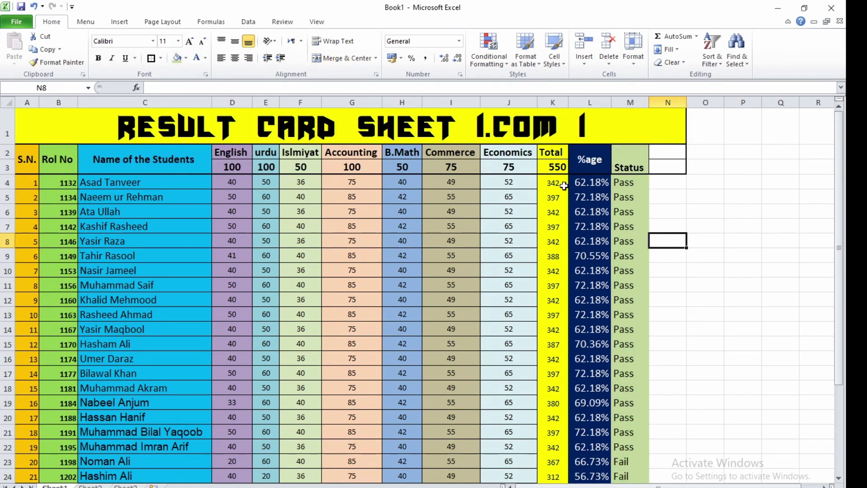
- Center the contents of the whole Status column, M, horizontally and vertically
{"action": "left_click", "coordinate": [633, 103]}
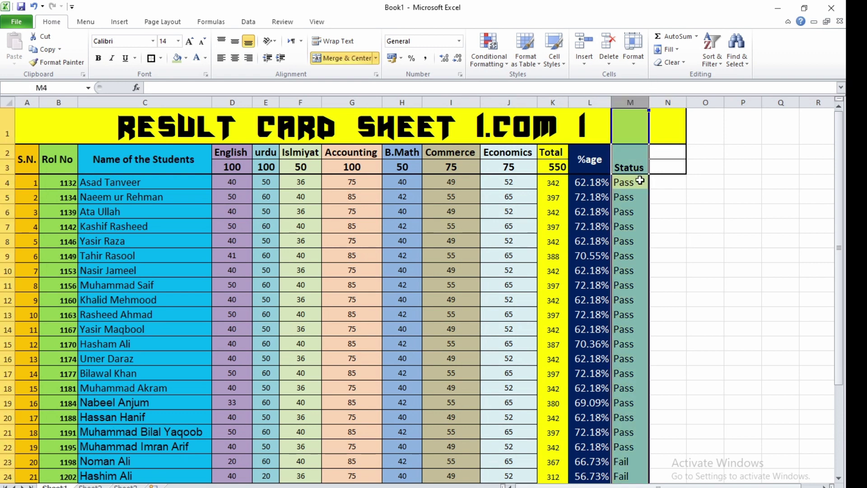
{"action": "left_click", "coordinate": [234, 58]}
{"action": "left_click", "coordinate": [235, 40]}
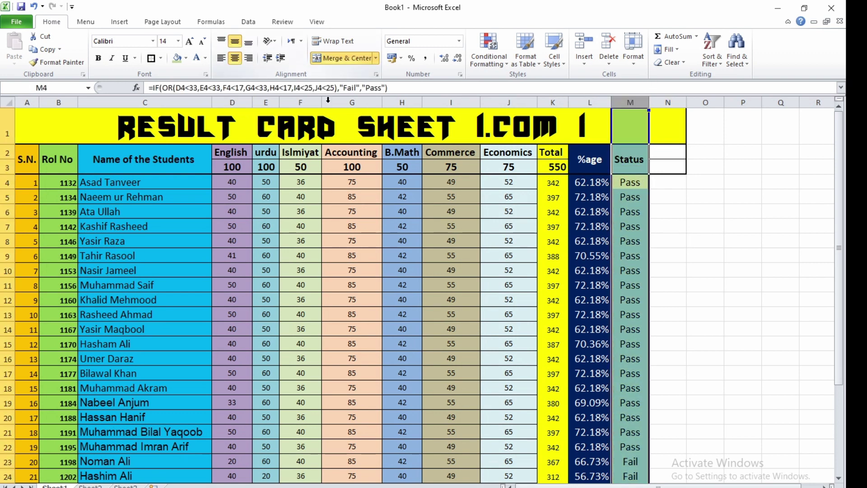
- Merge and center the empty heading cells N2:N3 beside Status
{"action": "left_click_drag", "start_coordinate": [668, 151], "coordinate": [675, 163]}
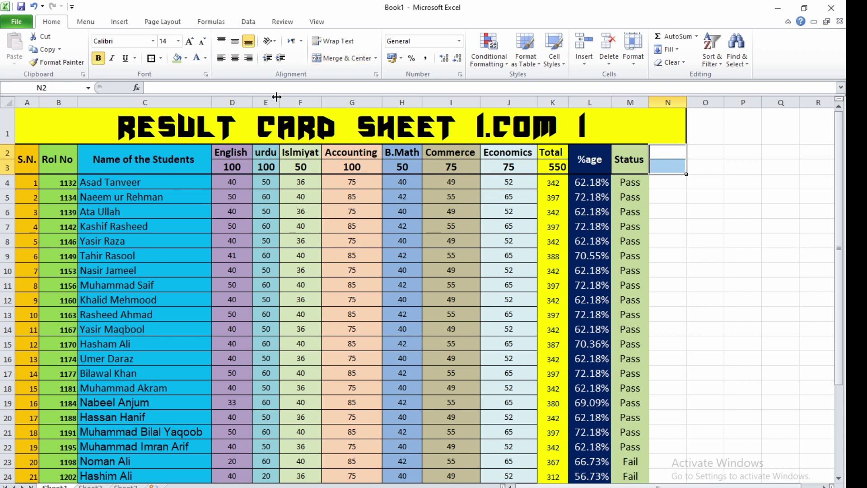
{"action": "left_click", "coordinate": [345, 58]}
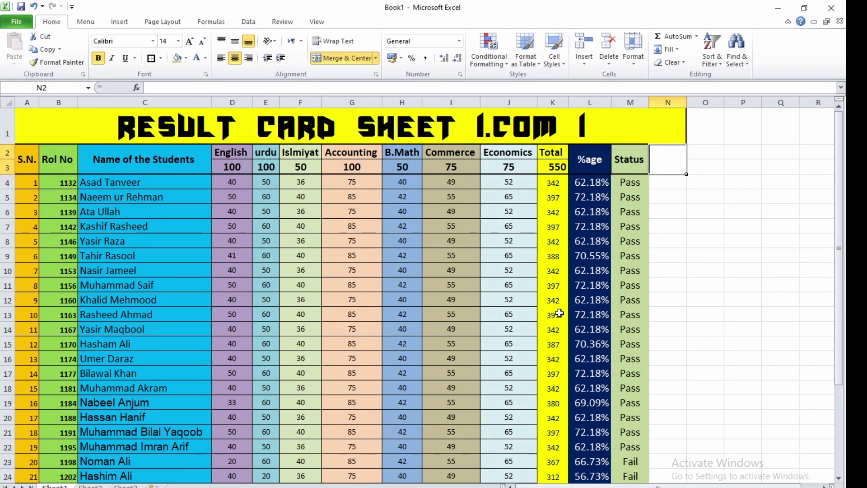
- Review the IF and OR parts of the first student's Status formula in M4, leaving the formula unedited
{"action": "left_click", "coordinate": [635, 181]}
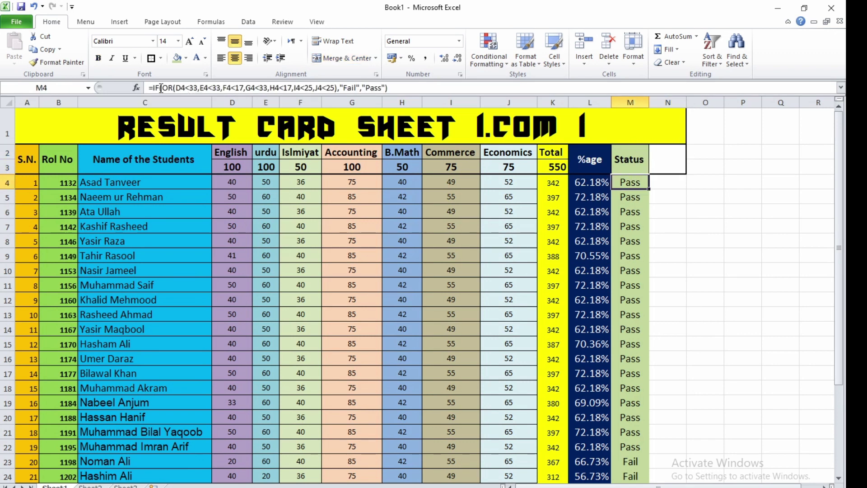
{"action": "left_click_drag", "start_coordinate": [152, 87], "coordinate": [174, 87]}
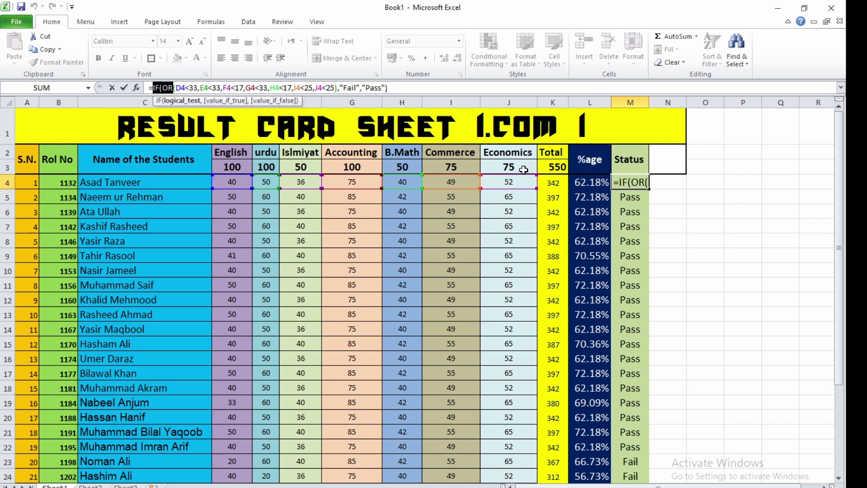
{"action": "left_click", "coordinate": [657, 158]}
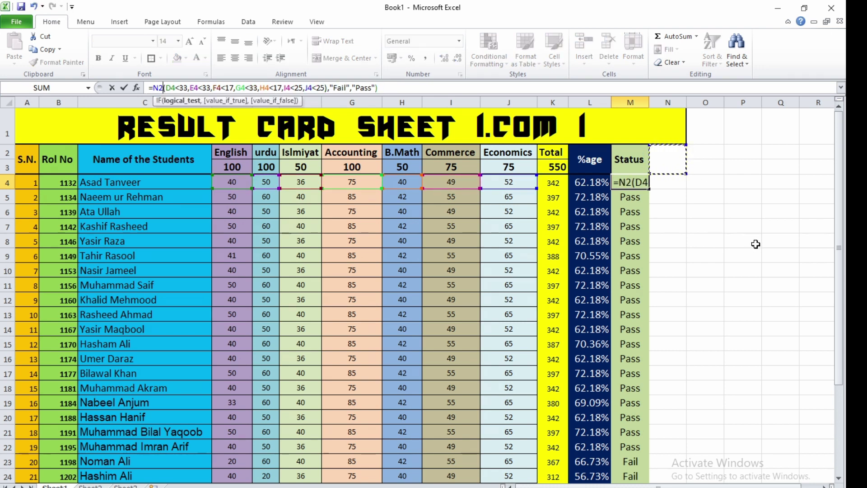
{"action": "key", "text": "Escape"}
{"action": "left_click", "coordinate": [668, 183]}
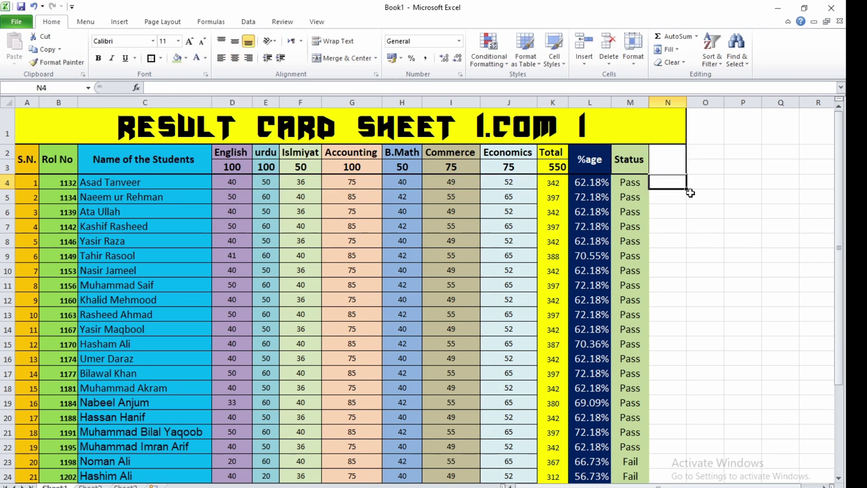
{"action": "left_click", "coordinate": [668, 161]}
{"action": "left_click", "coordinate": [637, 184]}
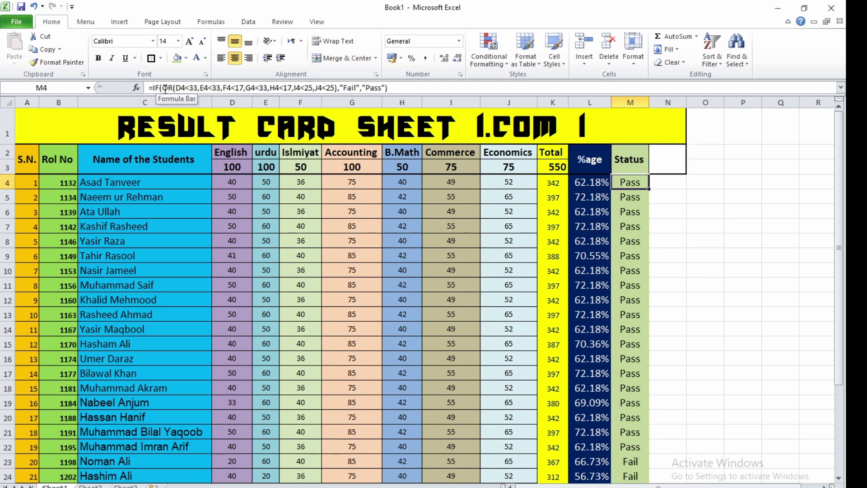
{"action": "left_click", "coordinate": [674, 161]}
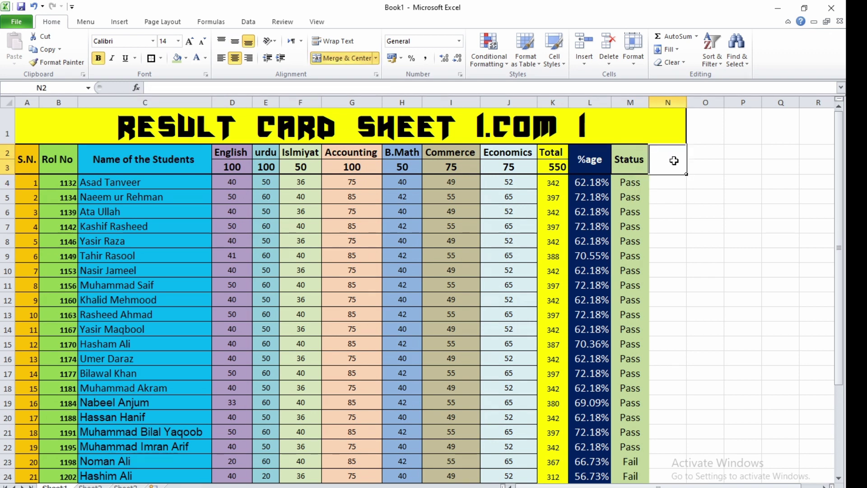
- Enter the heading Status in the merged cell N2:N3
{"action": "type", "text": "St"}
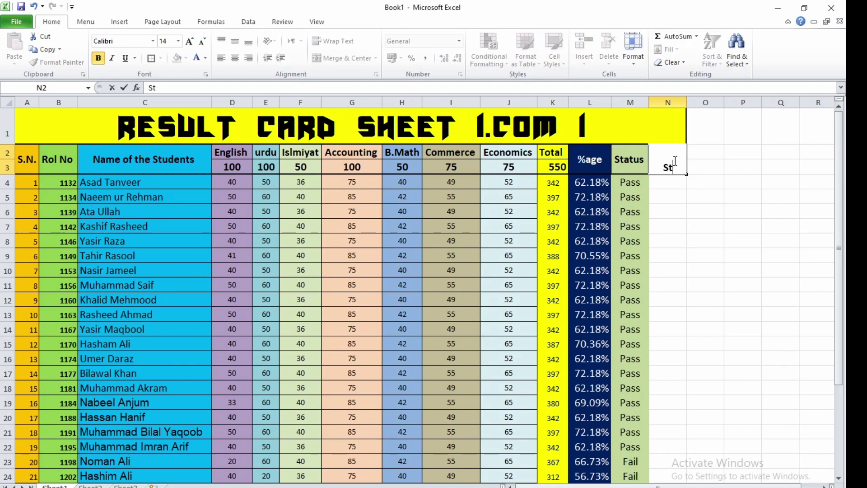
{"action": "type", "text": "atus"}
{"action": "key", "text": "Tab"}
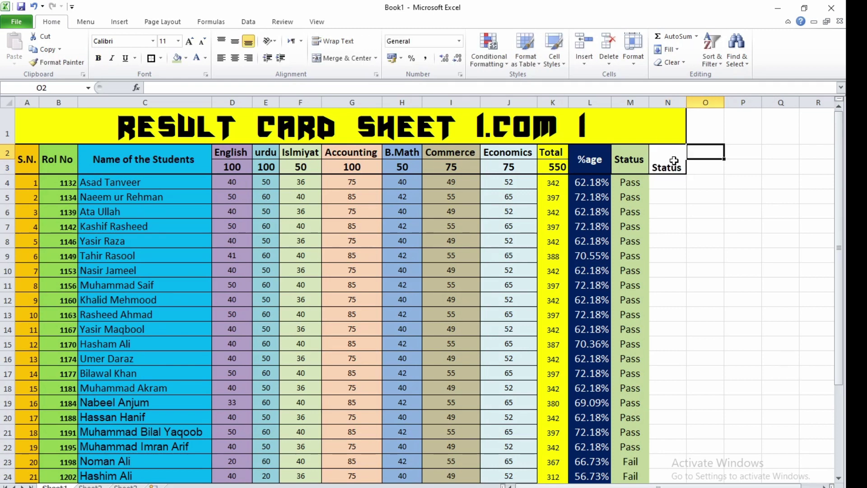
{"action": "key", "text": "Return"}
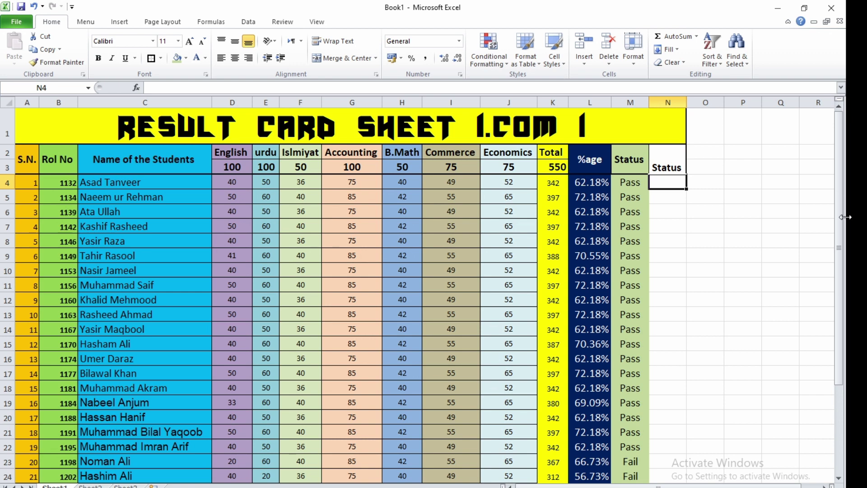
- Apply the standard orange fill to the new Status column, N2:N33
{"action": "left_click_drag", "start_coordinate": [649, 157], "coordinate": [665, 477]}
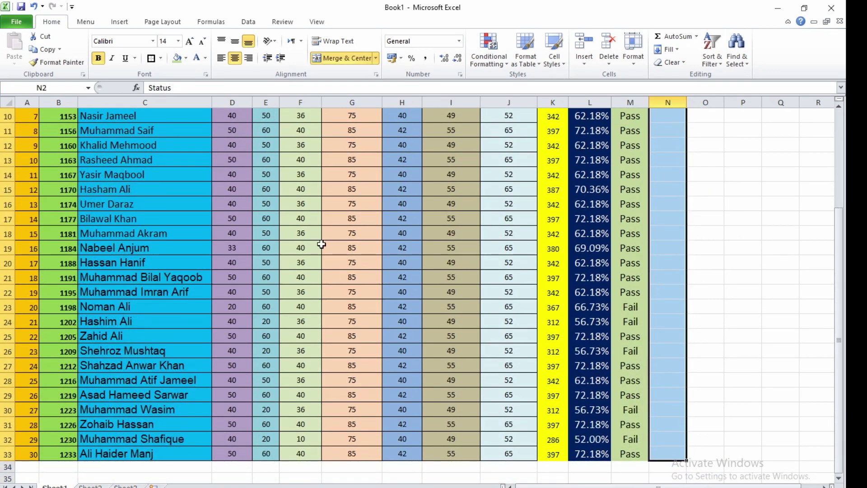
{"action": "left_click", "coordinate": [186, 57]}
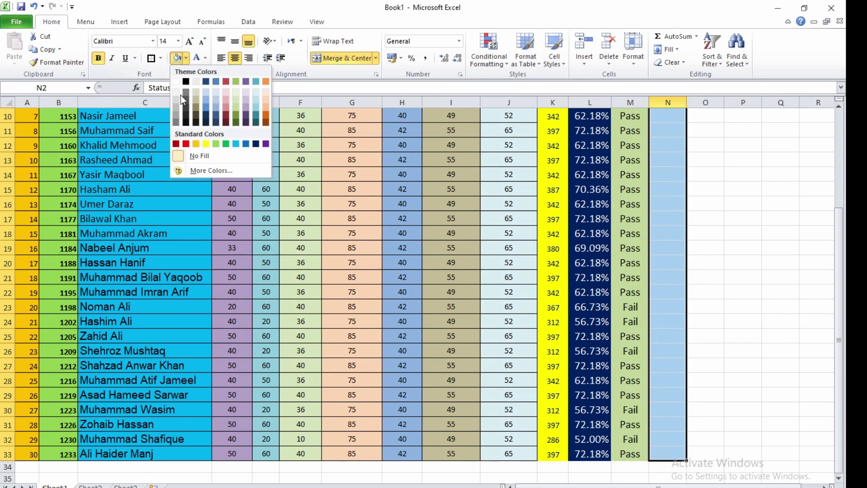
{"action": "left_click", "coordinate": [196, 143]}
{"action": "scroll", "coordinate": [669, 226], "scroll_direction": "up", "scroll_amount": 3}
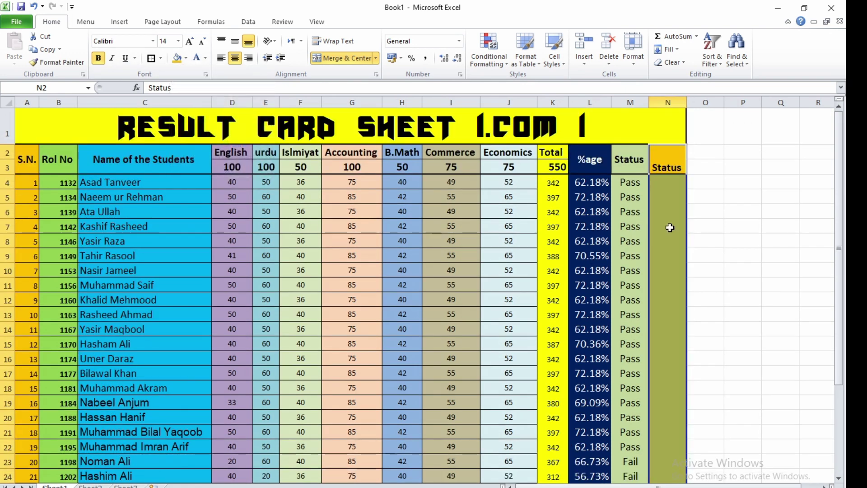
- Start an IF formula in N4 with an AND test containing the conditions D4>32, E4>32 and F4>16
{"action": "left_click", "coordinate": [674, 180]}
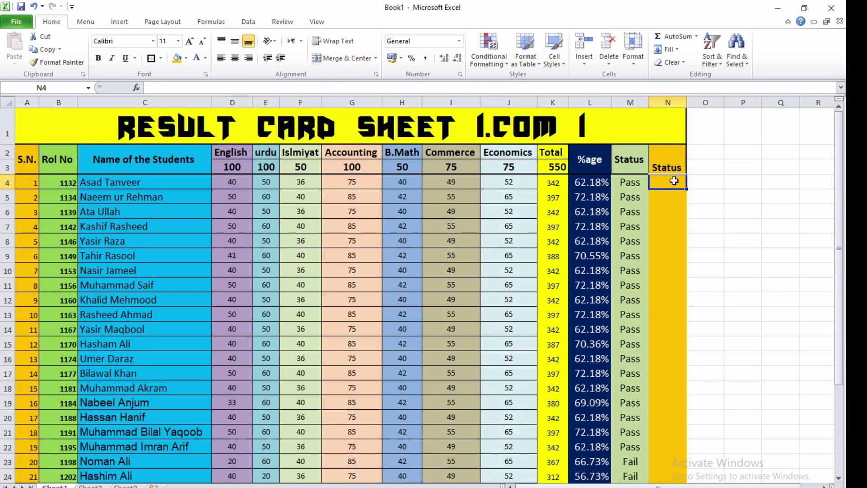
{"action": "left_click", "coordinate": [621, 182]}
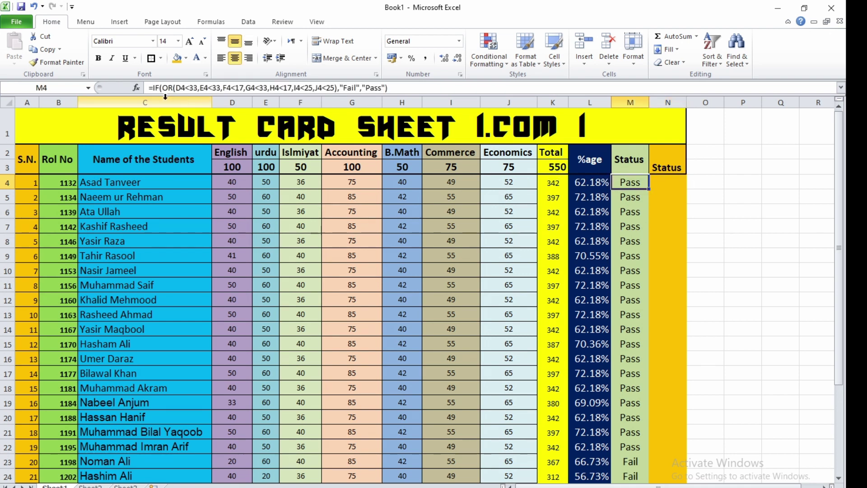
{"action": "left_click", "coordinate": [662, 183]}
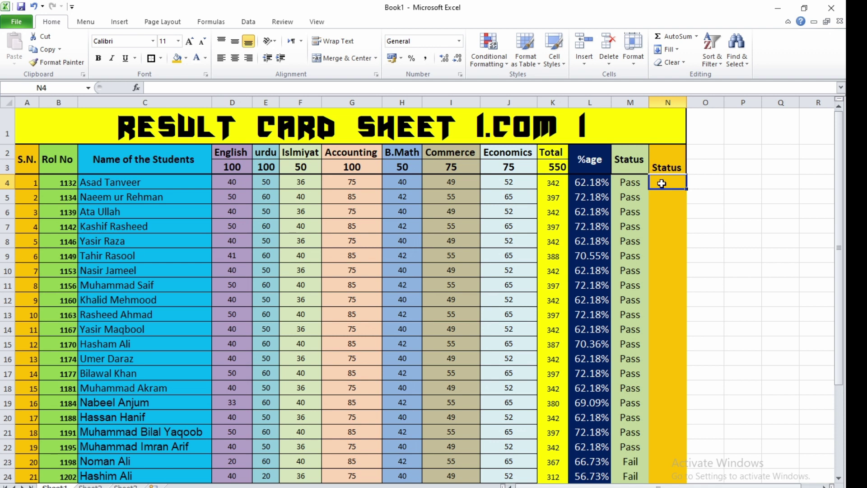
{"action": "type", "text": "="}
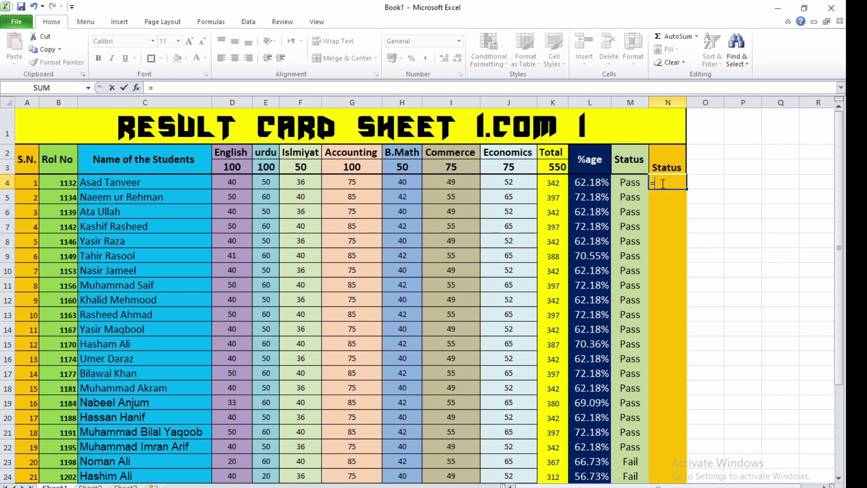
{"action": "type", "text": "if"}
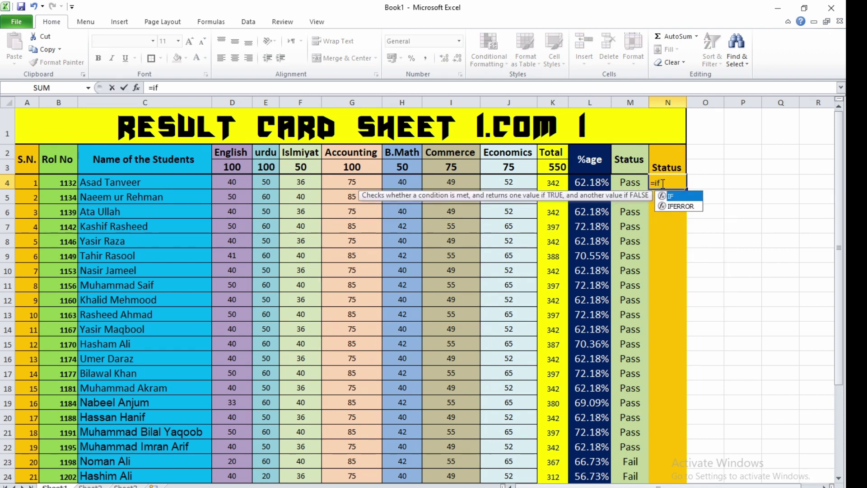
{"action": "type", "text": "(AND"}
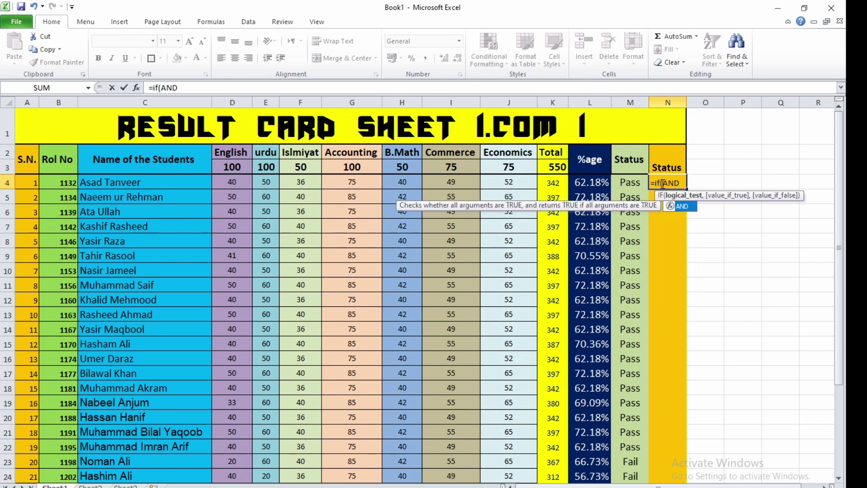
{"action": "type", "text": "("}
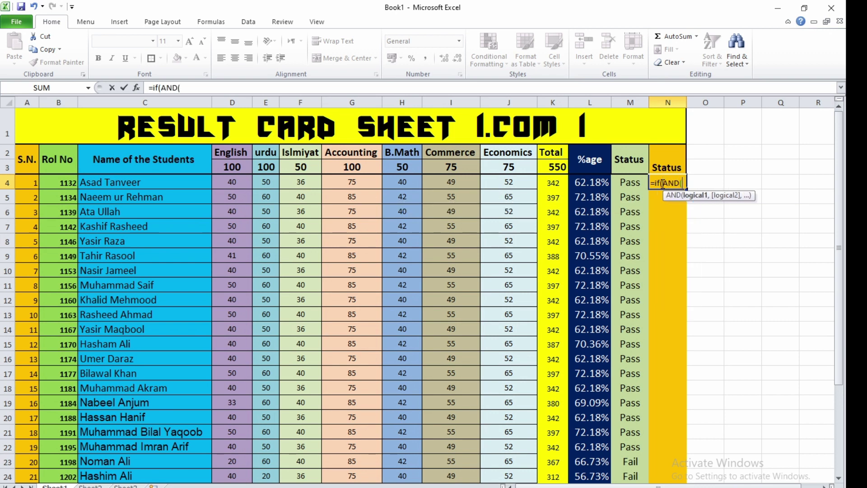
{"action": "type", "text": "dd"}
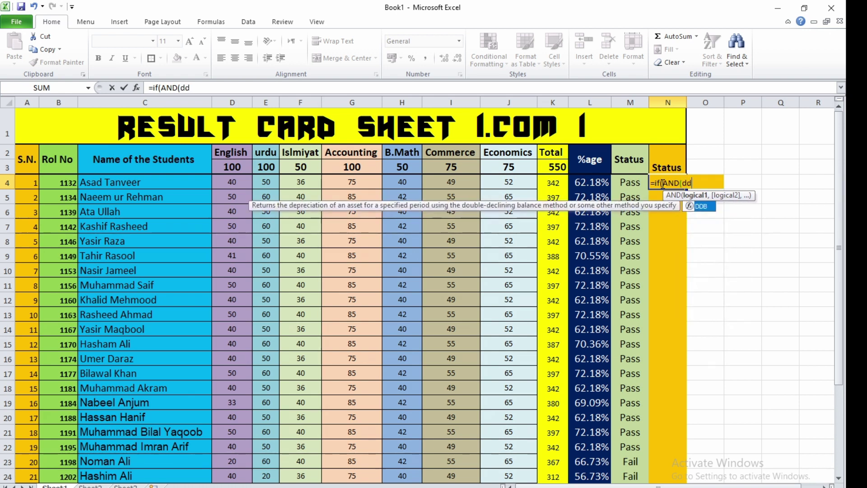
{"action": "type", "text": "4"}
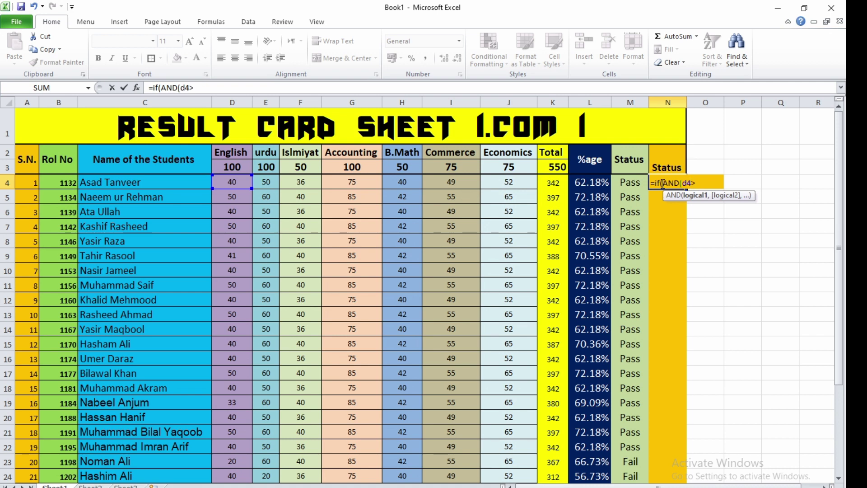
{"action": "type", "text": ">32,"}
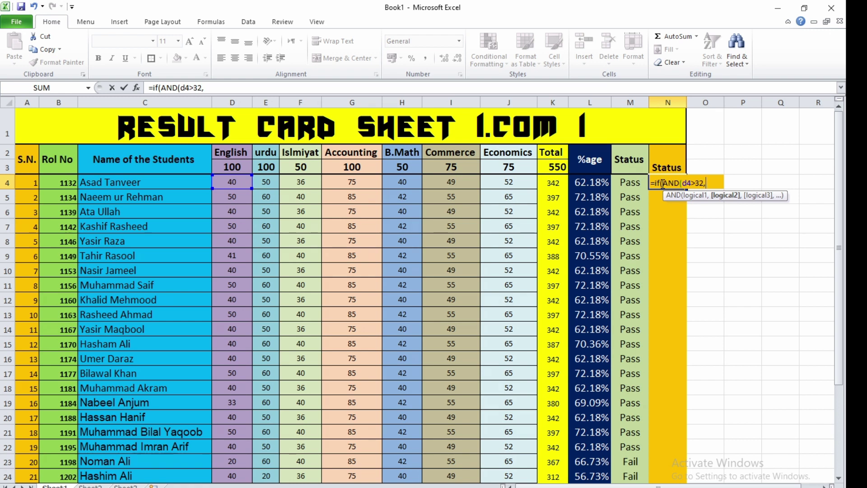
{"action": "type", "text": "e4>32"}
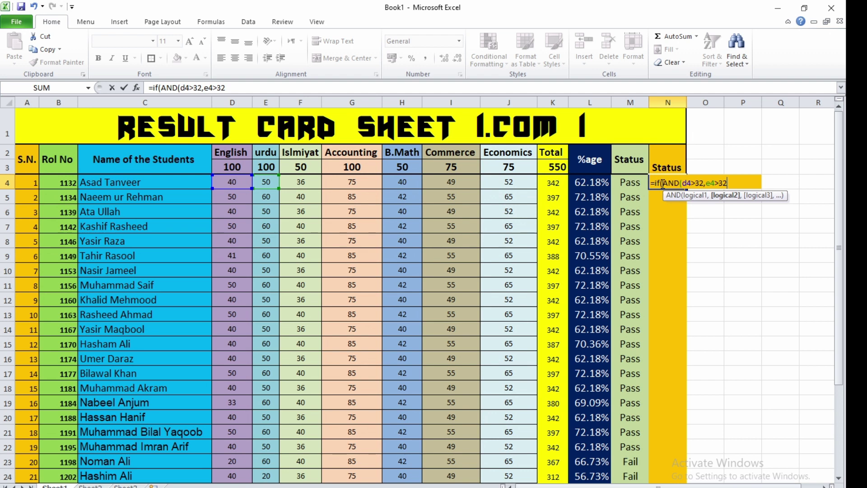
{"action": "type", "text": ","}
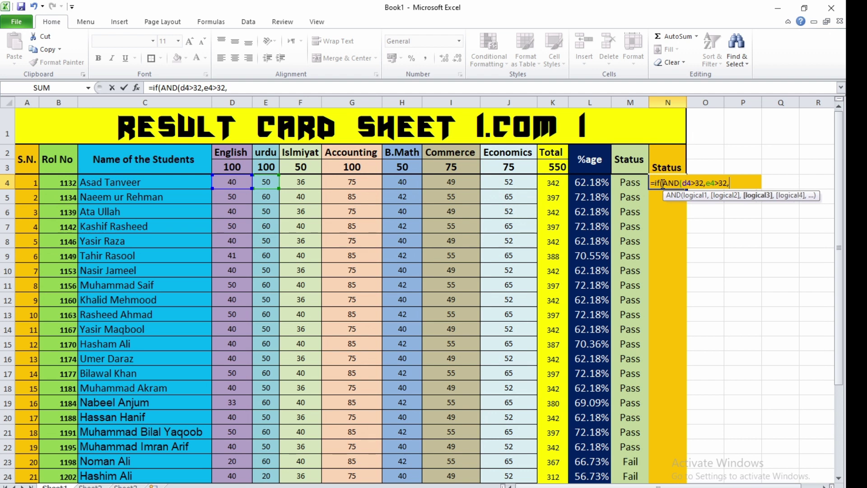
{"action": "type", "text": "f4>"}
{"action": "type", "text": "16,"}
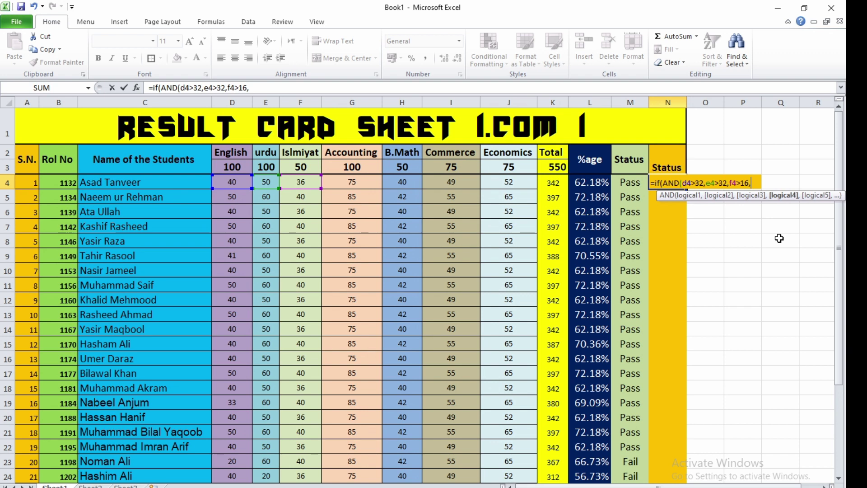
- Add the conditions G4>32, H4>16, I4>24 and J4>24 to the AND test in the N4 formula
{"action": "type", "text": "g4>32"}
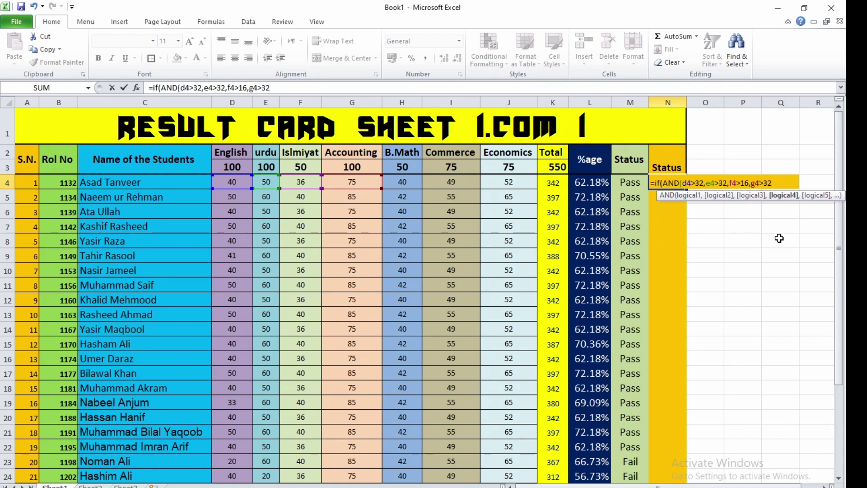
{"action": "type", "text": ","}
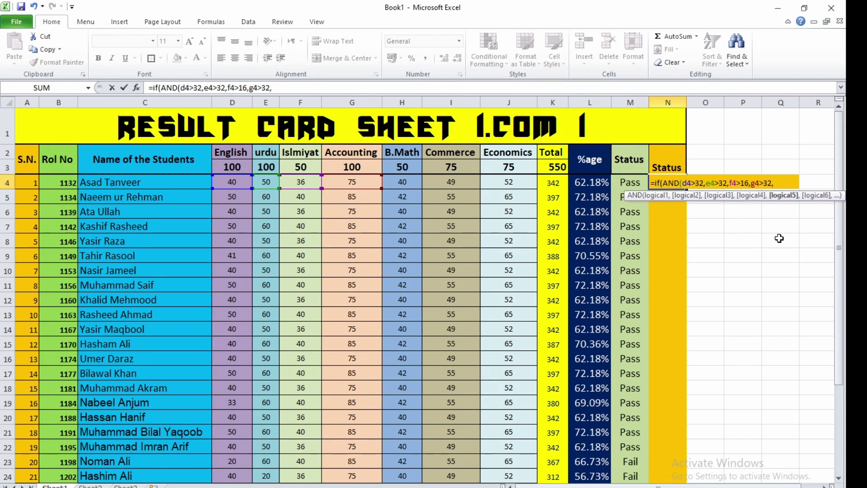
{"action": "type", "text": "h4>"}
{"action": "type", "text": "16,"}
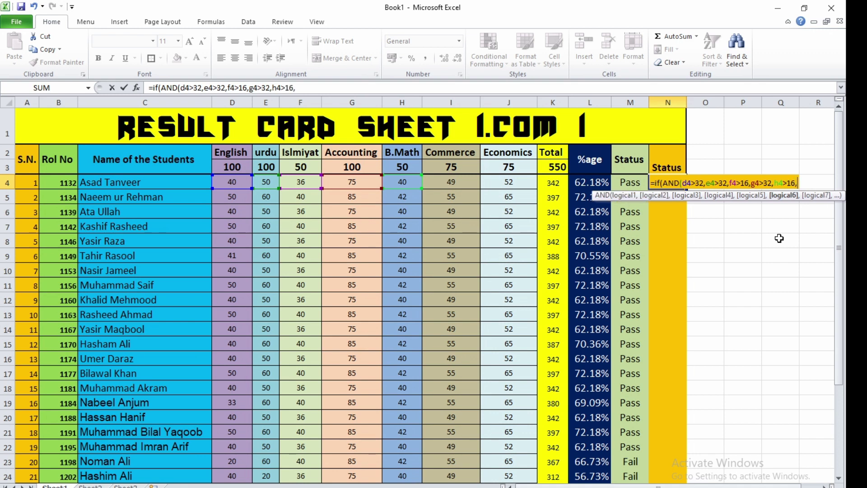
{"action": "type", "text": "i4"}
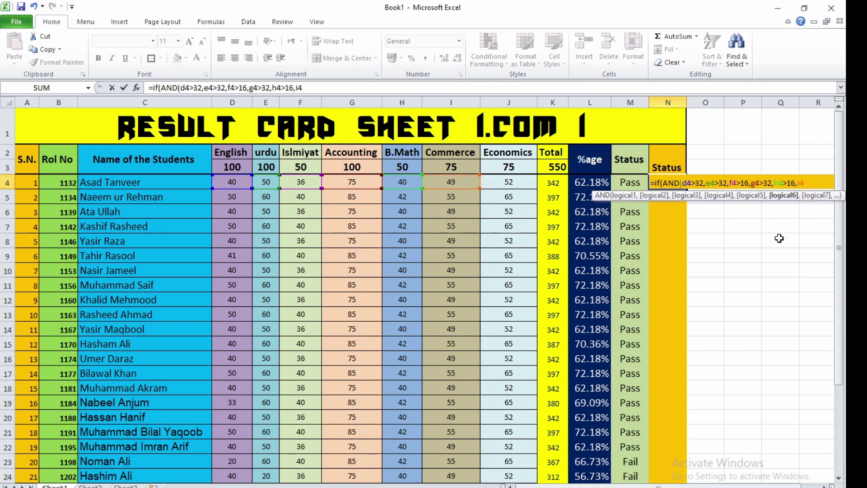
{"action": "type", "text": ">24,"}
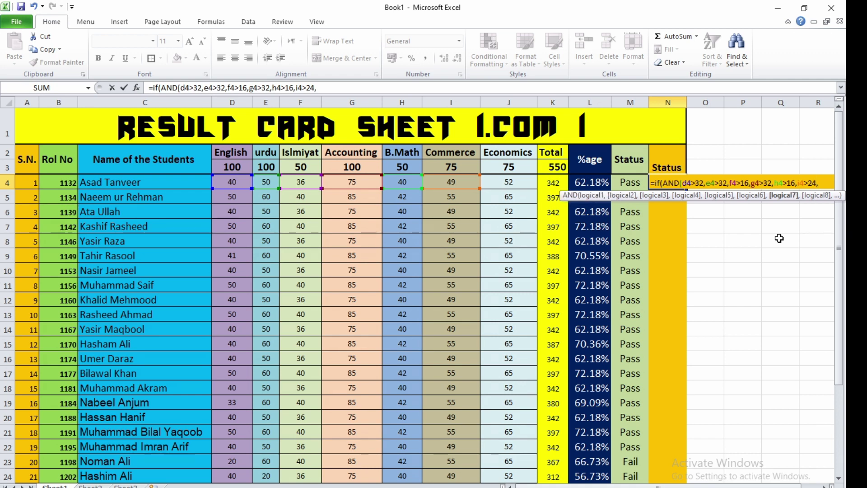
{"action": "type", "text": "j4>24"}
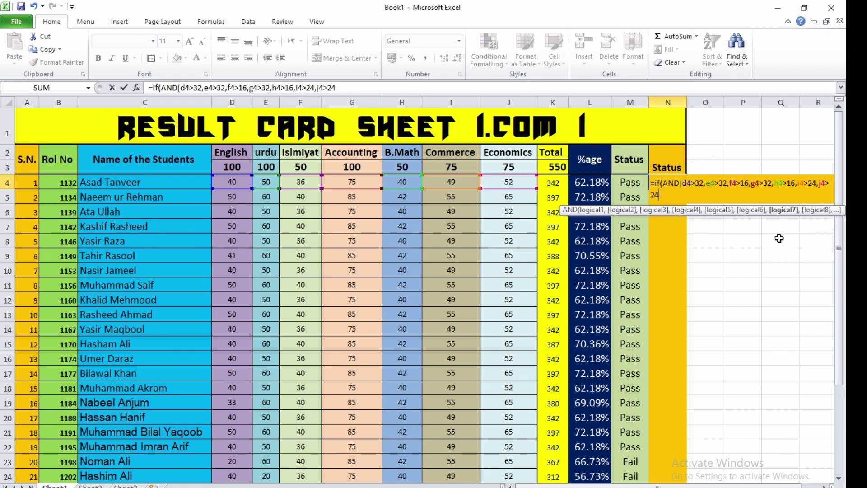
- Close the AND test and complete the N4 formula with "PASS" if true and "FAIL" if false
{"action": "type", "text": "),"}
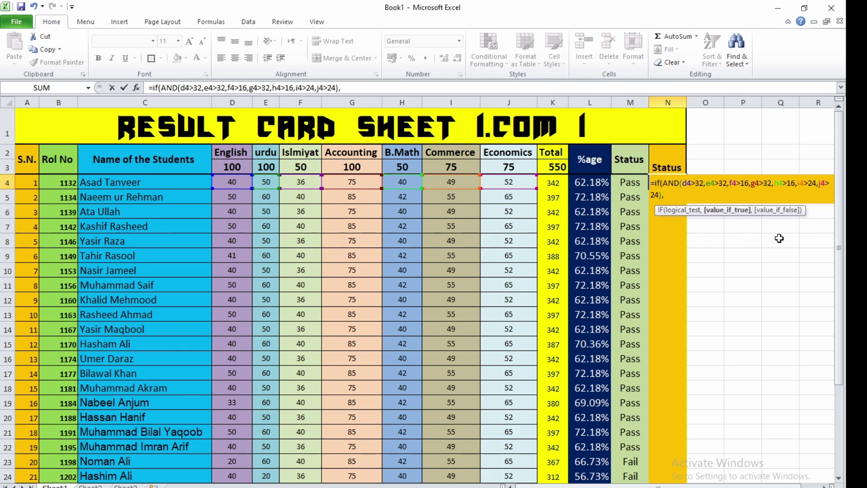
{"action": "type", "text": "\"PASS\","}
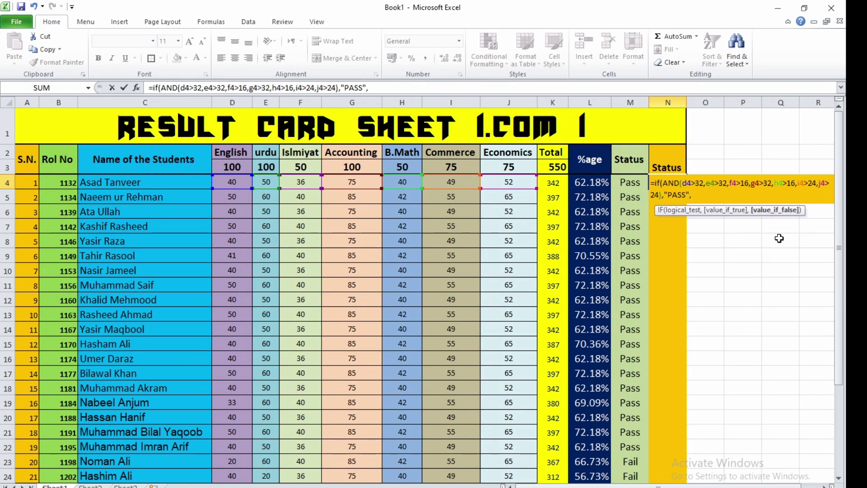
{"action": "type", "text": "\"FAIL\")"}
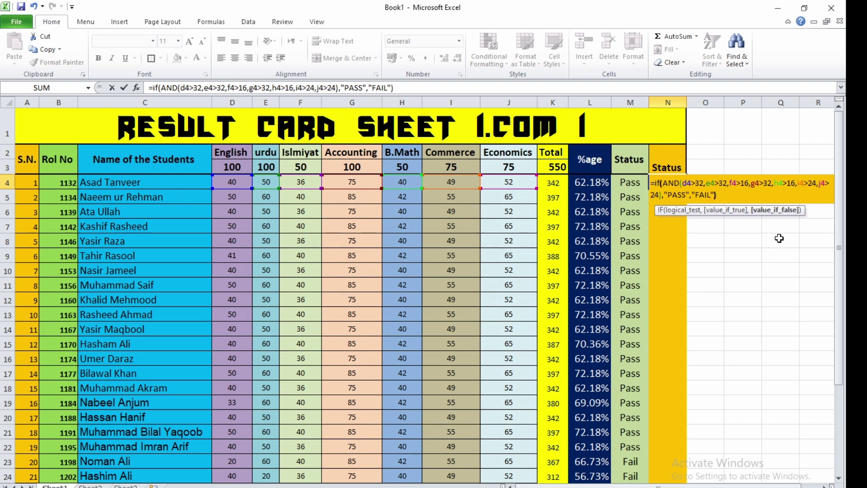
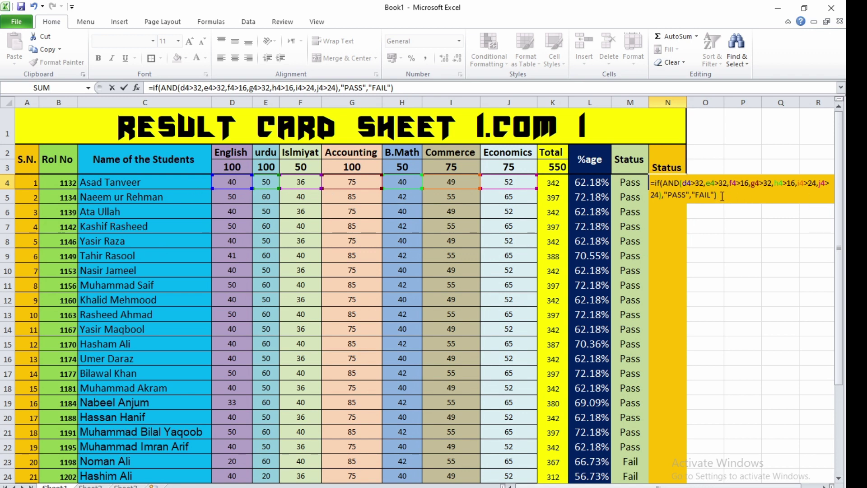
{"action": "key", "text": "Return"}
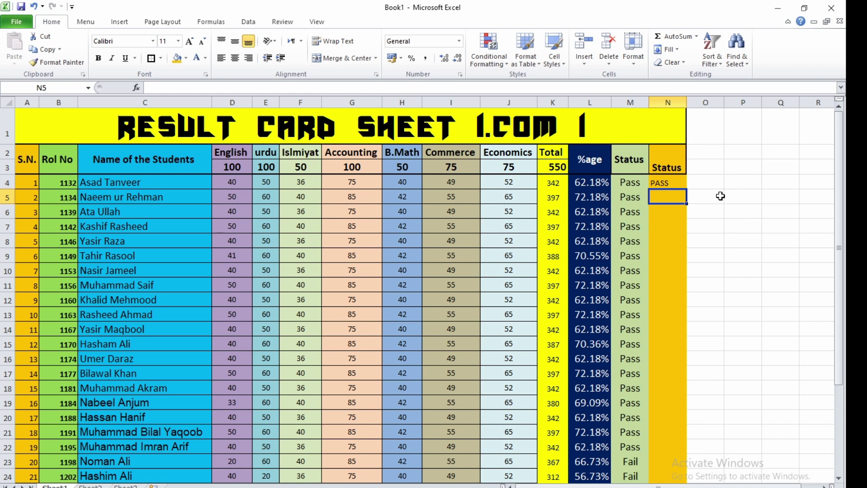
- Fill the IF/AND formula from N4 down to N33 and increase the results' font size to 12
{"action": "left_click", "coordinate": [676, 182]}
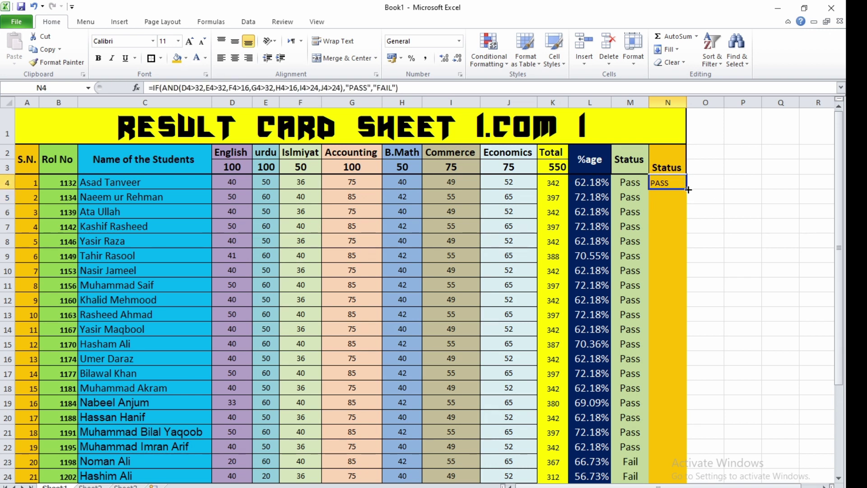
{"action": "left_click_drag", "start_coordinate": [687, 192], "coordinate": [661, 455]}
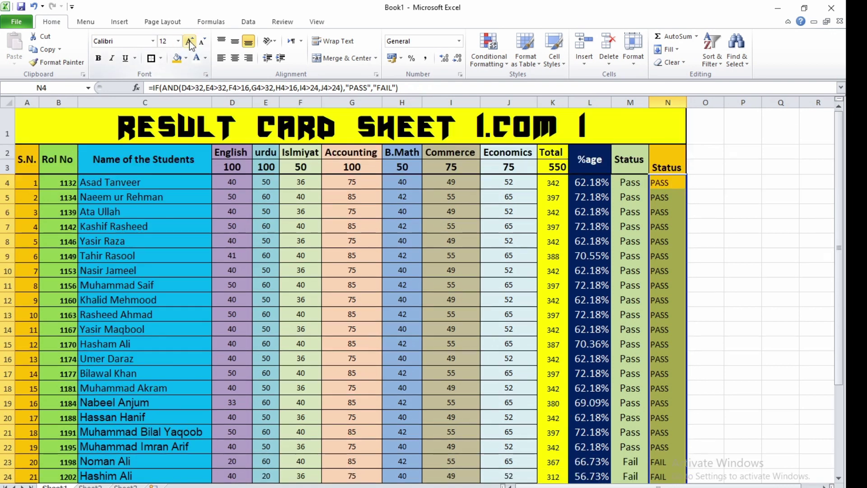
{"action": "left_click", "coordinate": [189, 42]}
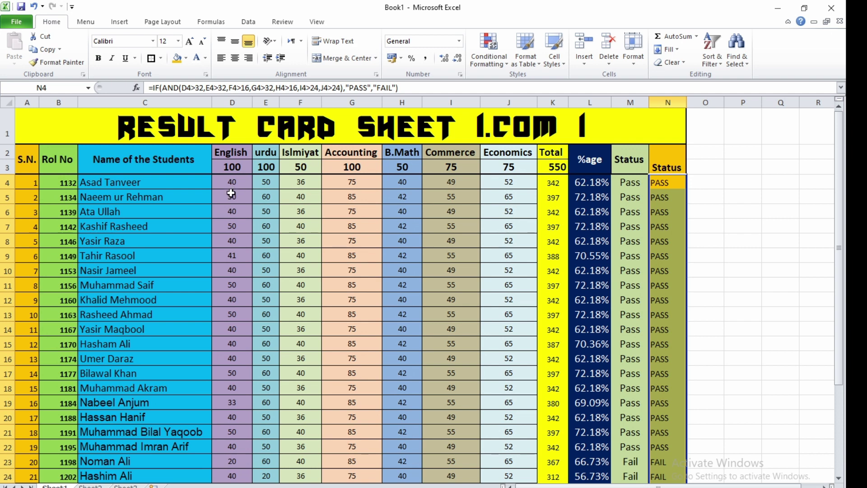
- Apply all borders and a thick box border to the range K4:O33
{"action": "left_click_drag", "start_coordinate": [546, 182], "coordinate": [706, 452]}
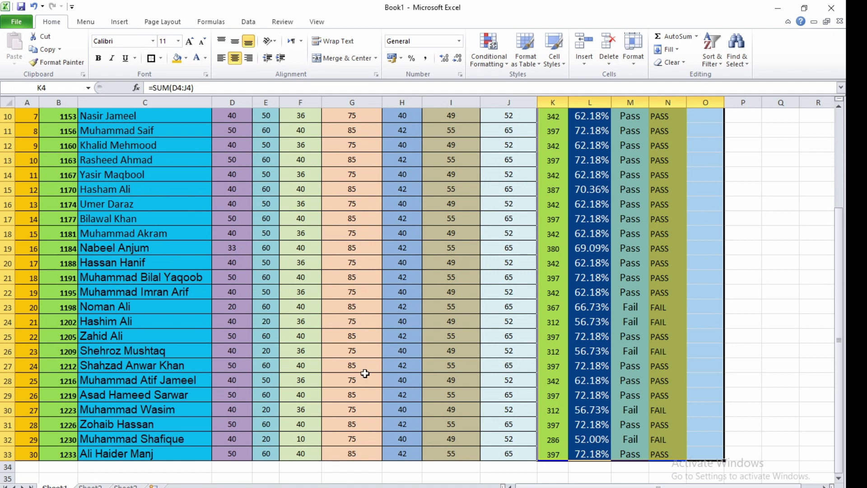
{"action": "left_click", "coordinate": [161, 59]}
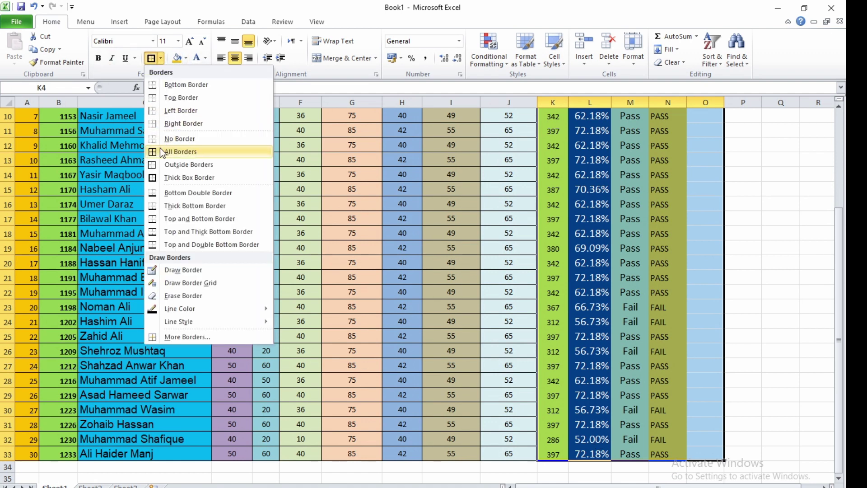
{"action": "left_click", "coordinate": [160, 149]}
{"action": "left_click", "coordinate": [161, 59]}
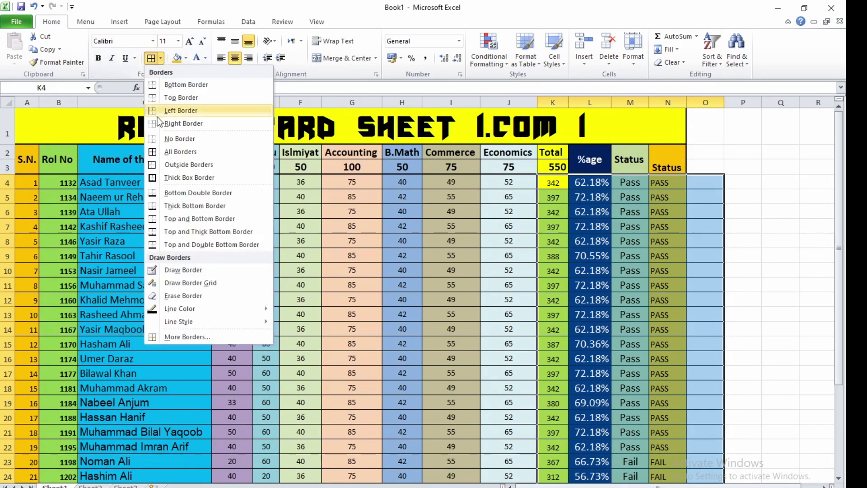
{"action": "left_click", "coordinate": [158, 179]}
{"action": "left_click", "coordinate": [782, 209]}
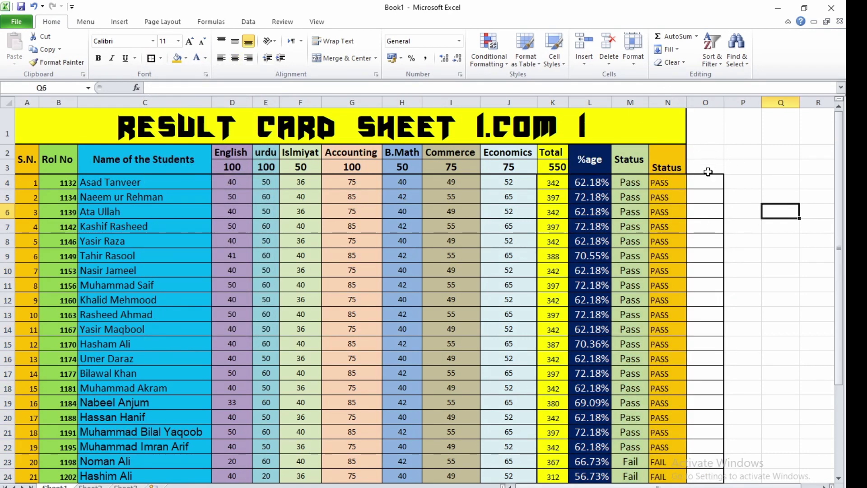
- Extend the merged, centered sheet title across column O and add a merged "Grade" header in O2:O3
{"action": "left_click_drag", "start_coordinate": [619, 127], "coordinate": [692, 122]}
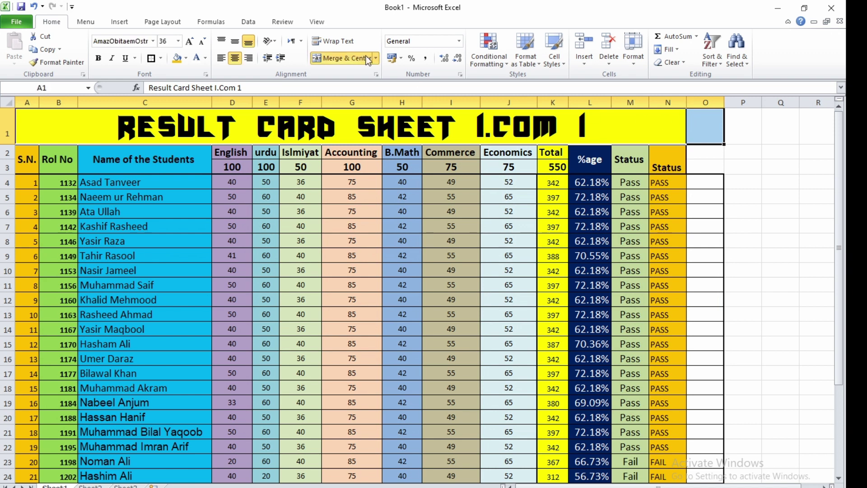
{"action": "left_click", "coordinate": [343, 58]}
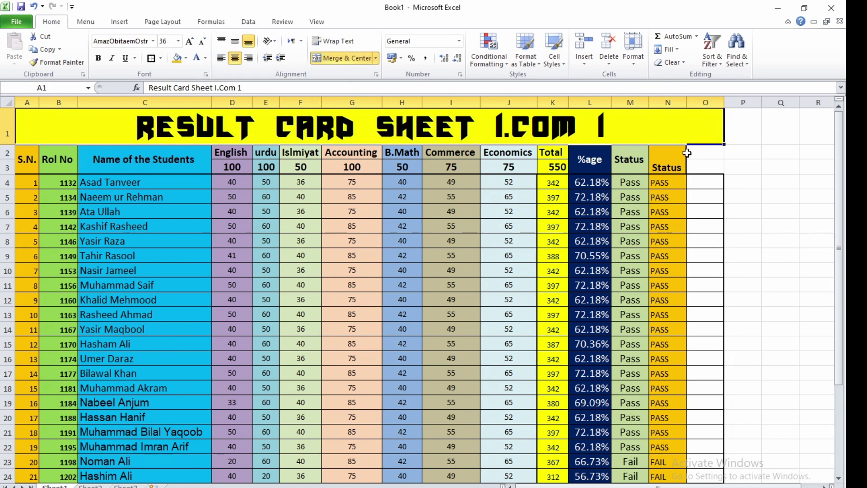
{"action": "left_click_drag", "start_coordinate": [688, 156], "coordinate": [698, 168]}
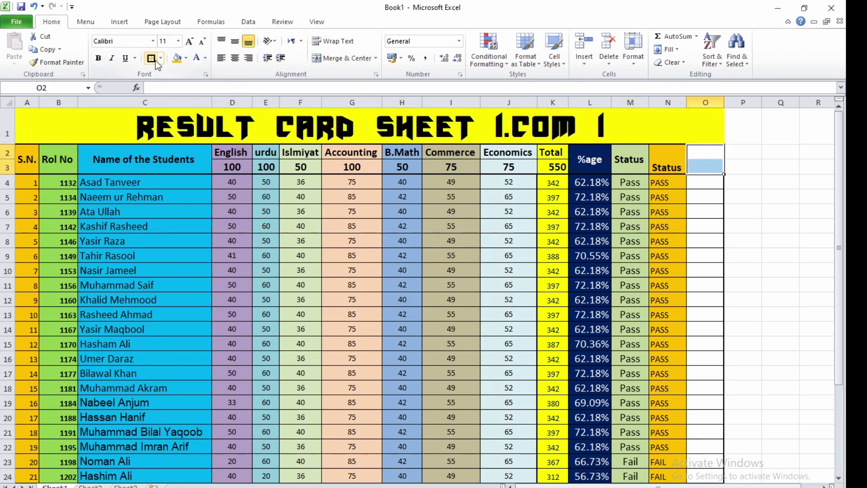
{"action": "left_click", "coordinate": [339, 58]}
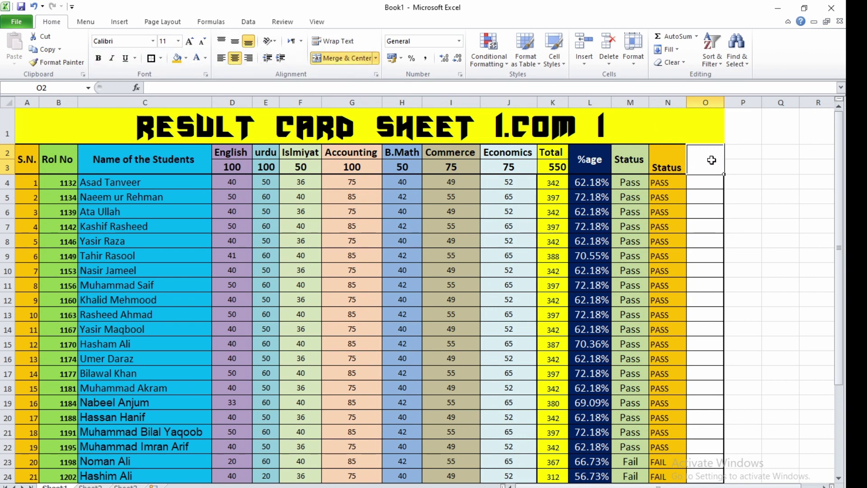
{"action": "type", "text": "Grade"}
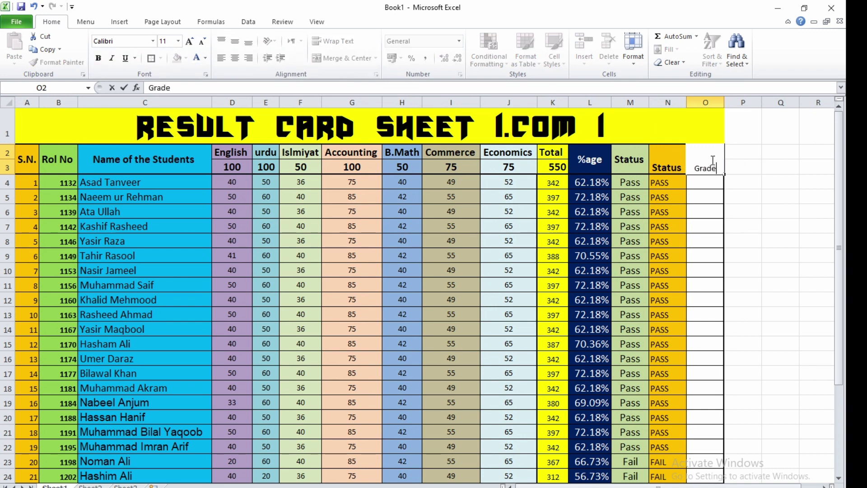
{"action": "key", "text": "Return"}
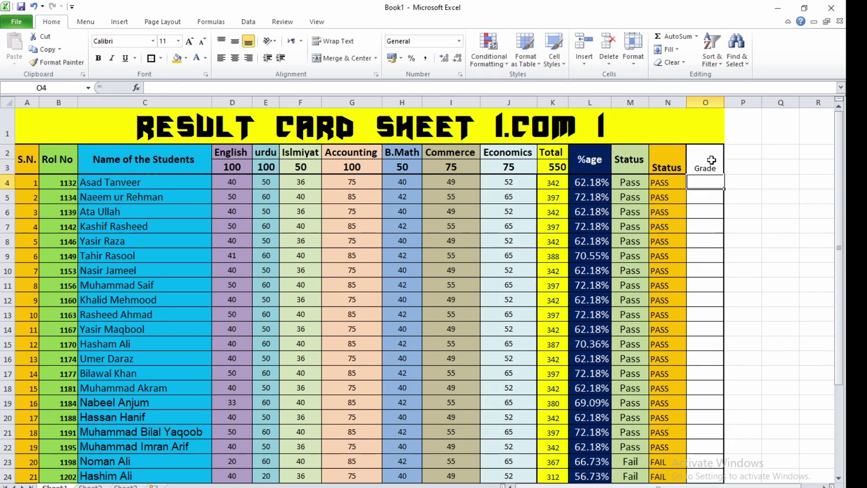
- Fill the Grade column from its header down to row 33 with light blue
{"action": "left_click_drag", "start_coordinate": [711, 161], "coordinate": [722, 466]}
{"action": "left_click", "coordinate": [186, 58]}
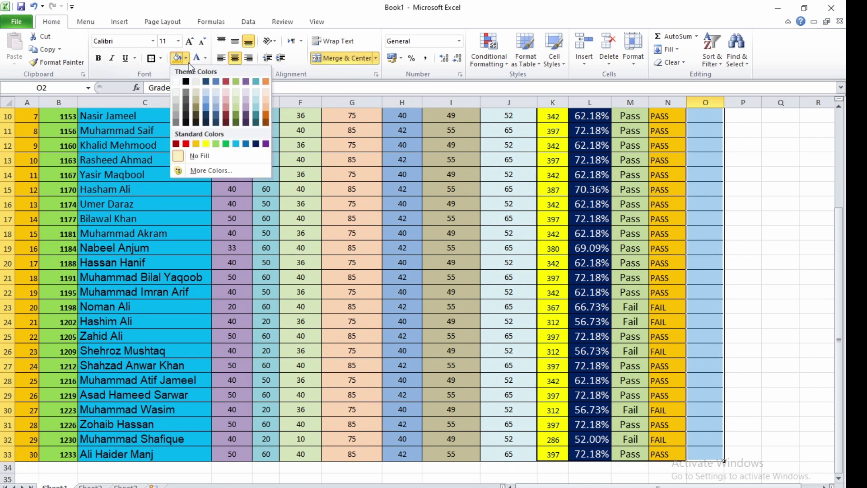
{"action": "left_click", "coordinate": [185, 143]}
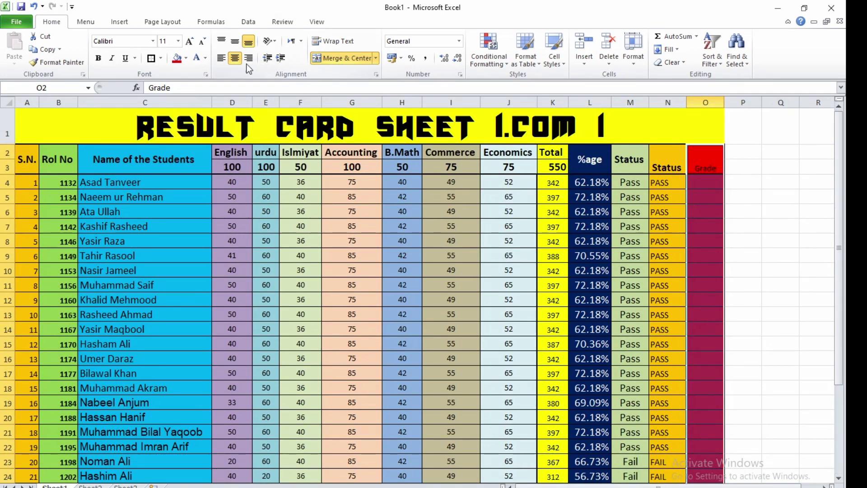
{"action": "left_click", "coordinate": [187, 61]}
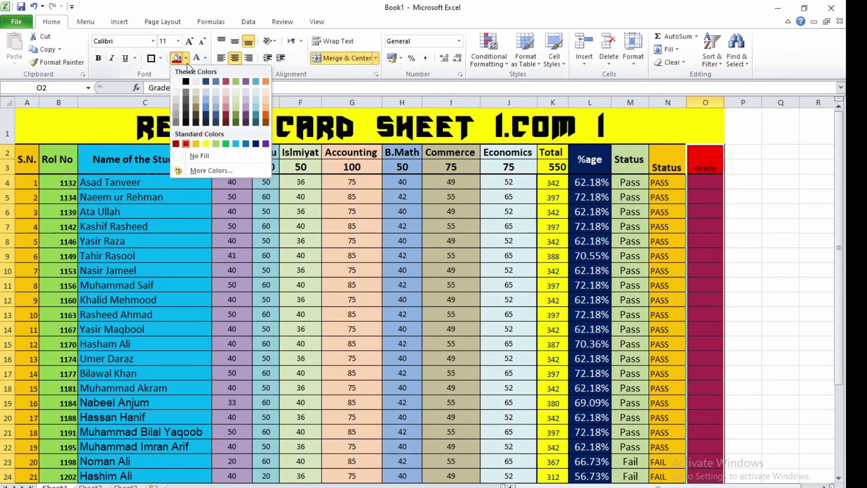
{"action": "left_click", "coordinate": [203, 103]}
{"action": "key", "text": "Down"}
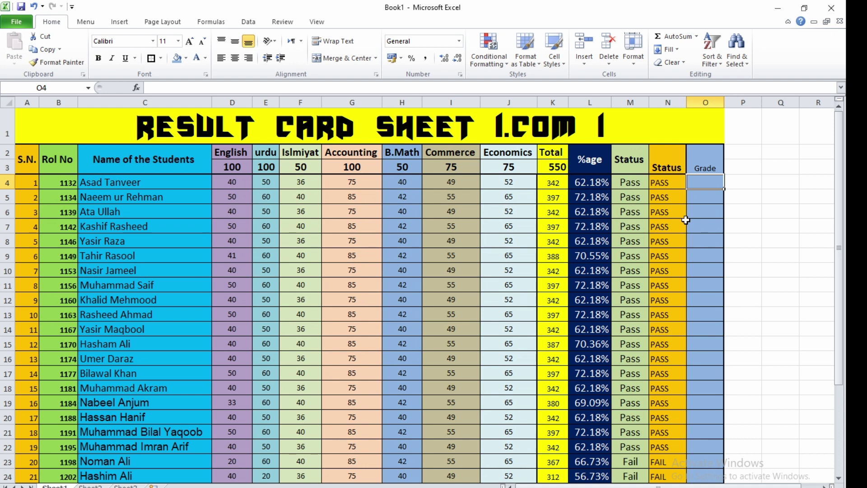
{"action": "left_click", "coordinate": [585, 102]}
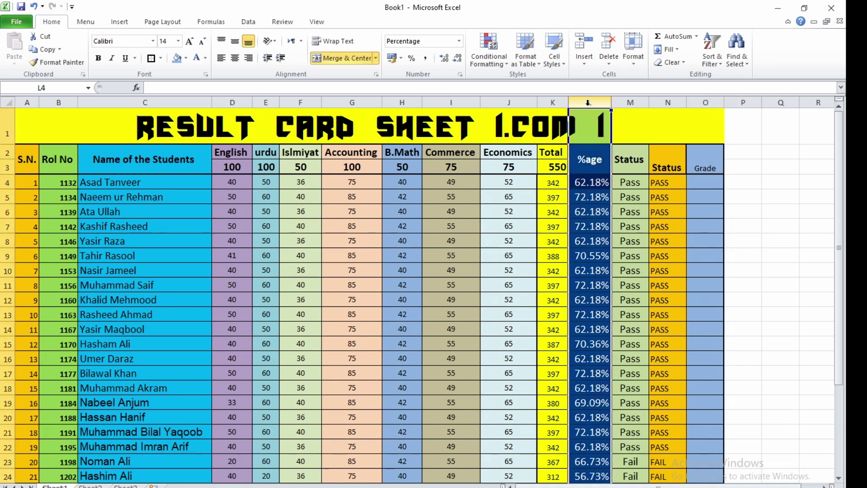
{"action": "left_click", "coordinate": [715, 212]}
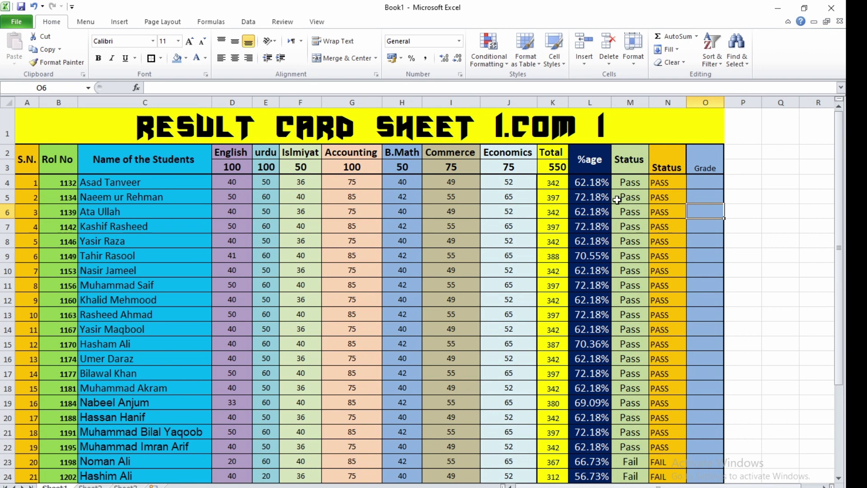
{"action": "left_click", "coordinate": [585, 99]}
- Start a nested IF formula in O4 that returns "F" when L4<33, and begin a second IF as its false value
{"action": "left_click", "coordinate": [699, 185]}
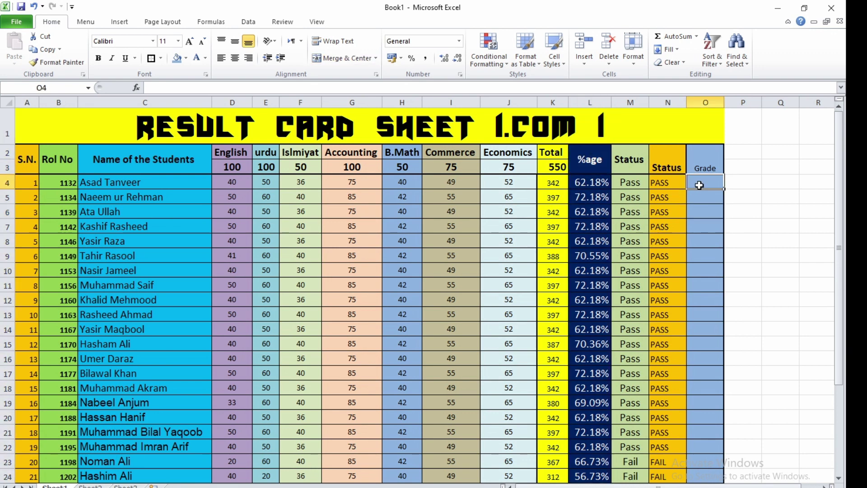
{"action": "type", "text": "="}
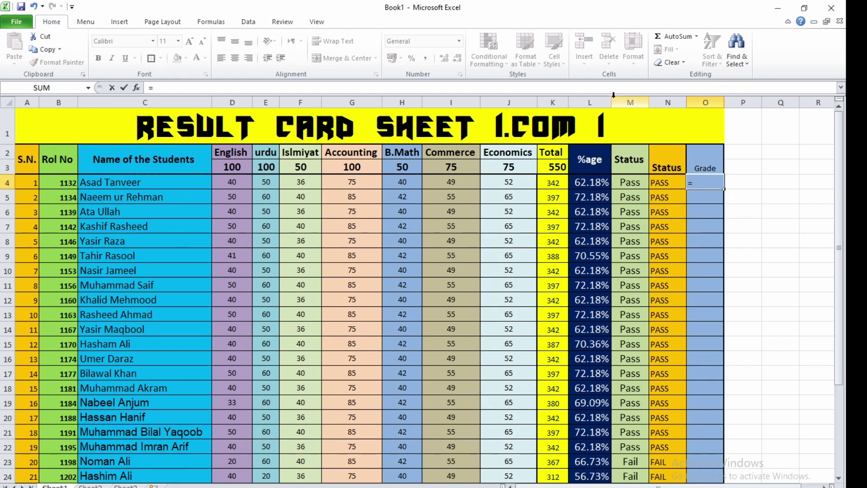
{"action": "left_click", "coordinate": [594, 183]}
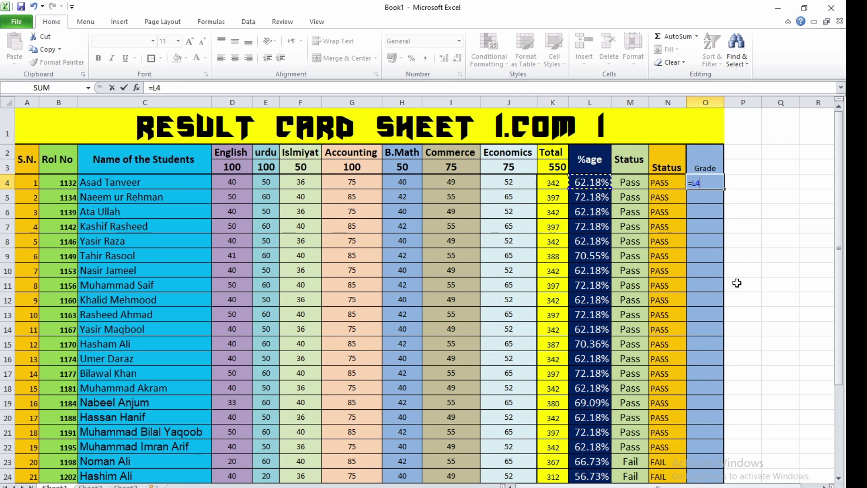
{"action": "key", "text": "BackSpace"}
{"action": "key", "text": "BackSpace"}
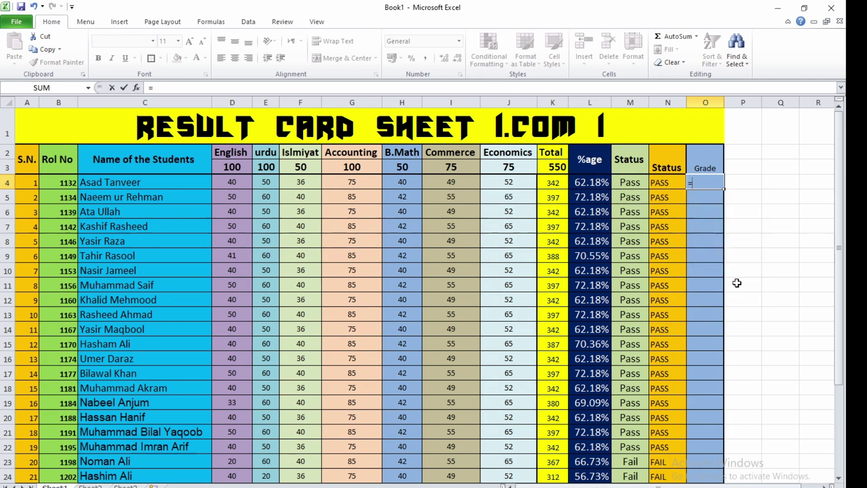
{"action": "type", "text": "if("}
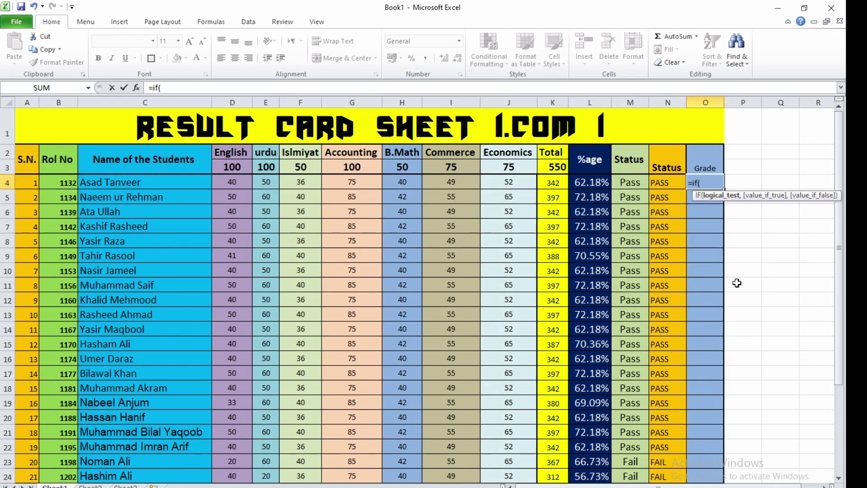
{"action": "type", "text": "l"}
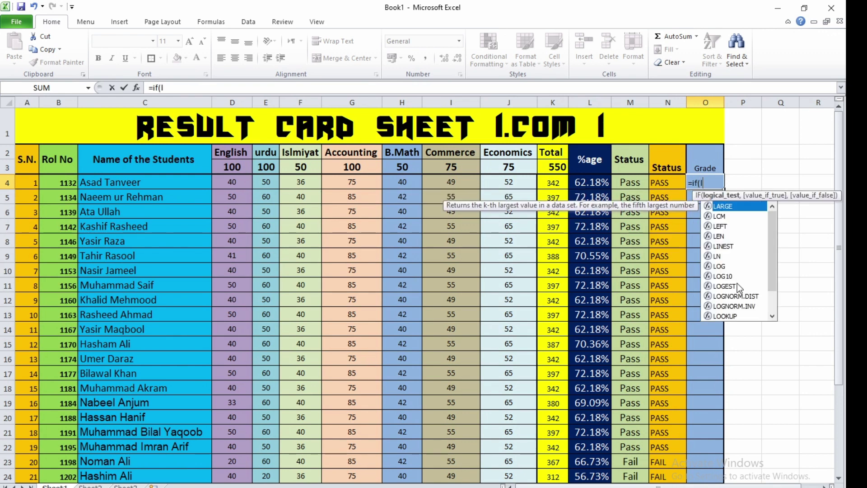
{"action": "type", "text": "4"}
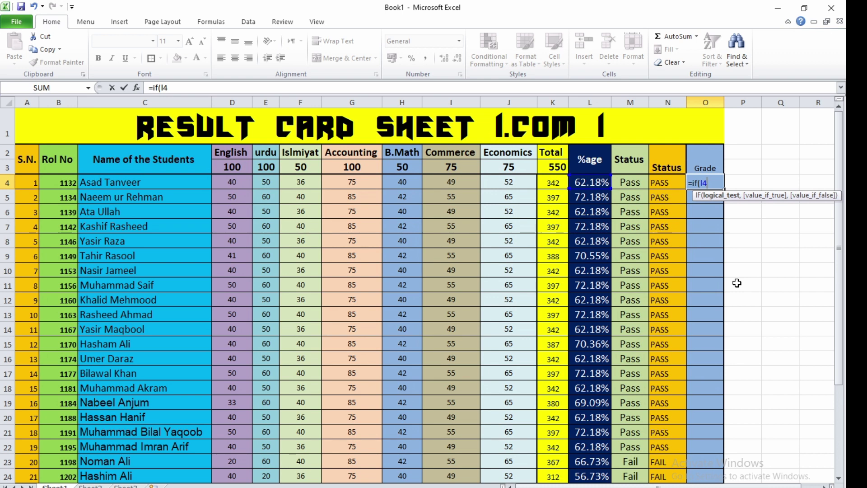
{"action": "type", "text": "<33,"}
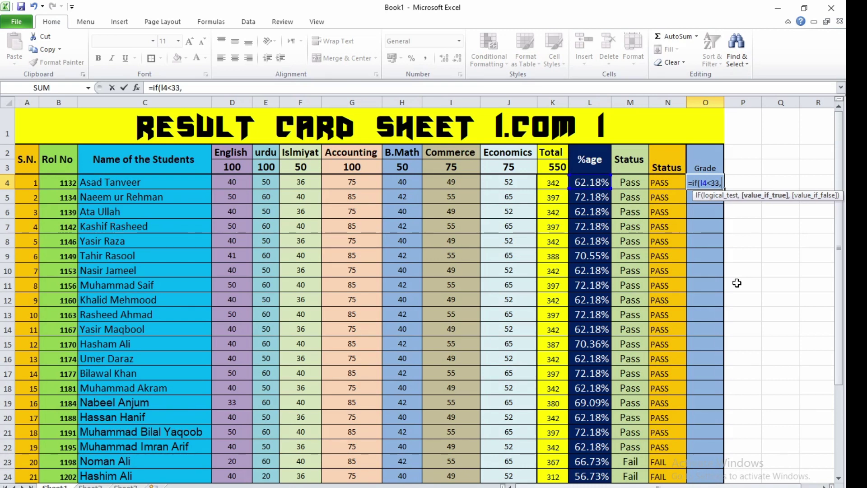
{"action": "type", "text": "\"F"}
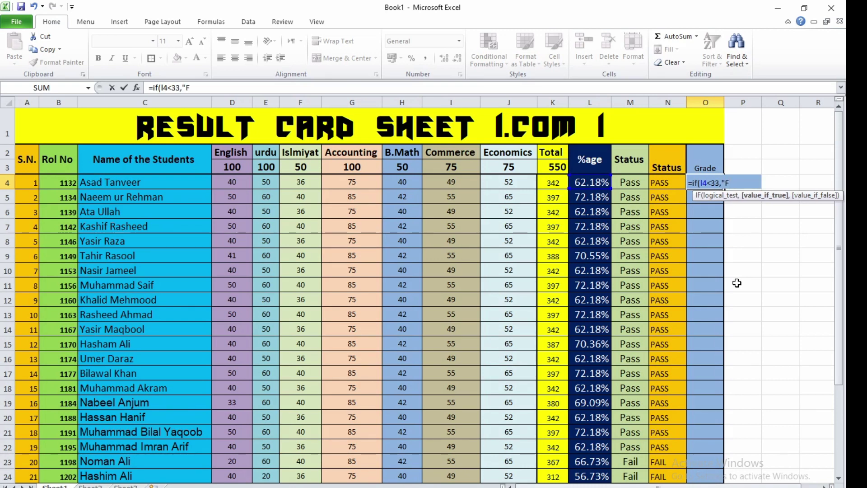
{"action": "type", "text": "\",if"}
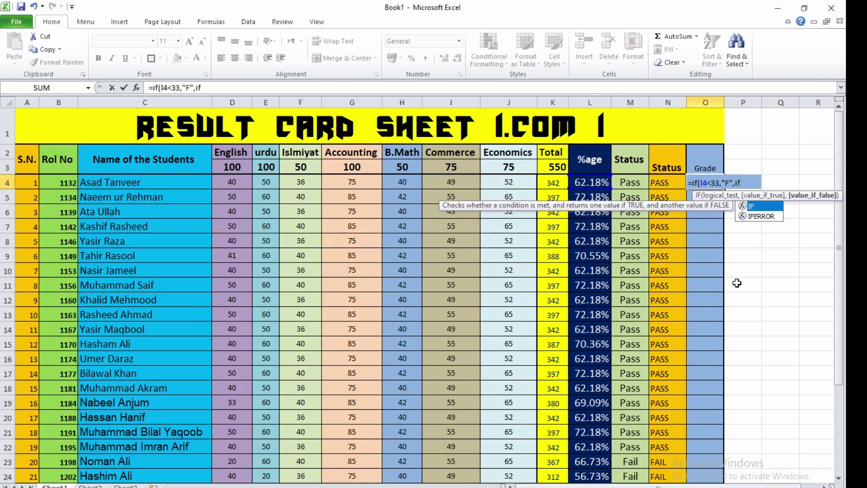
- Make the second IF in the O4 formula return "E" when L4<40
{"action": "type", "text": "("}
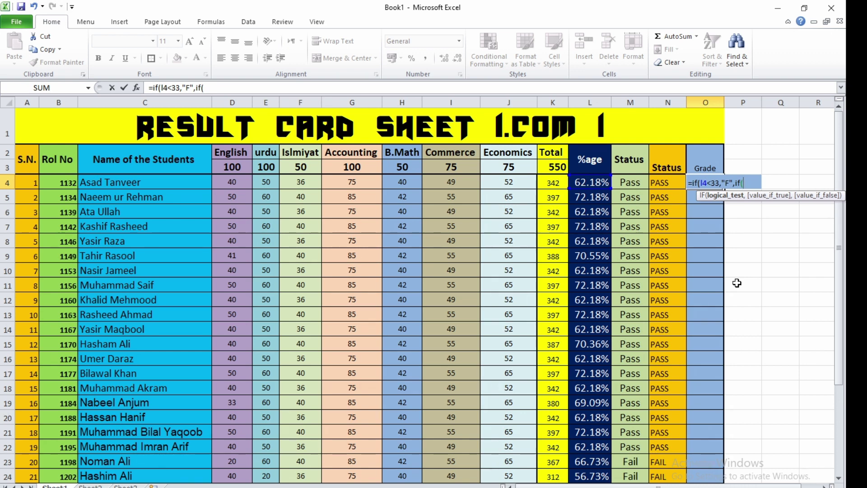
{"action": "type", "text": "I"}
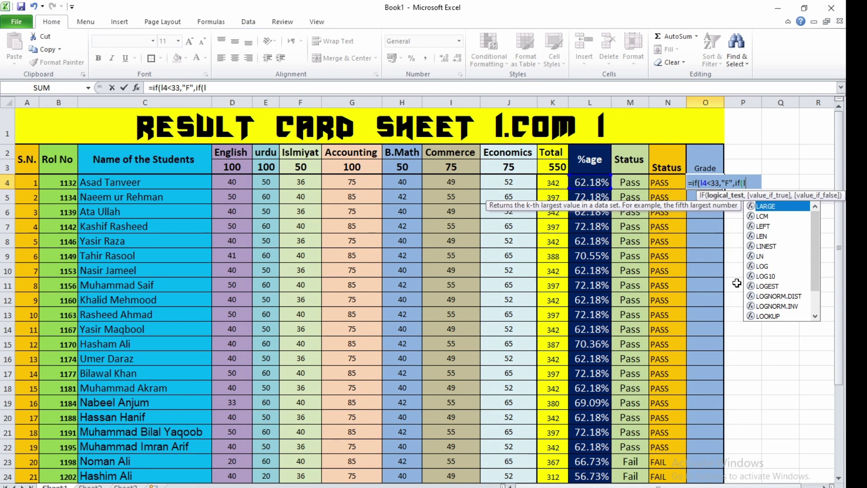
{"action": "key", "text": "BackSpace"}
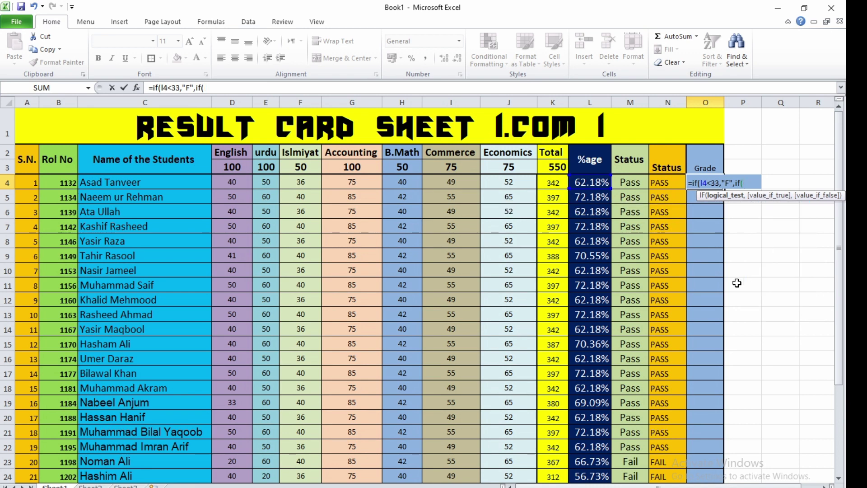
{"action": "type", "text": "L4<40"}
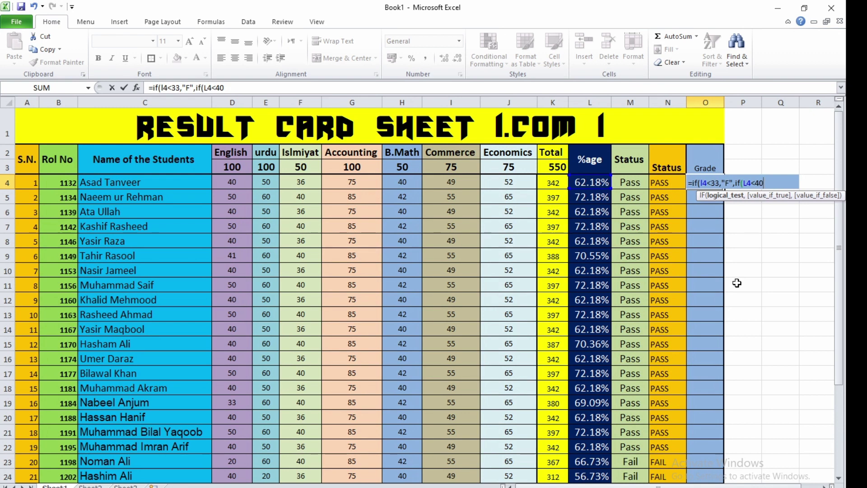
{"action": "type", "text": ",\""}
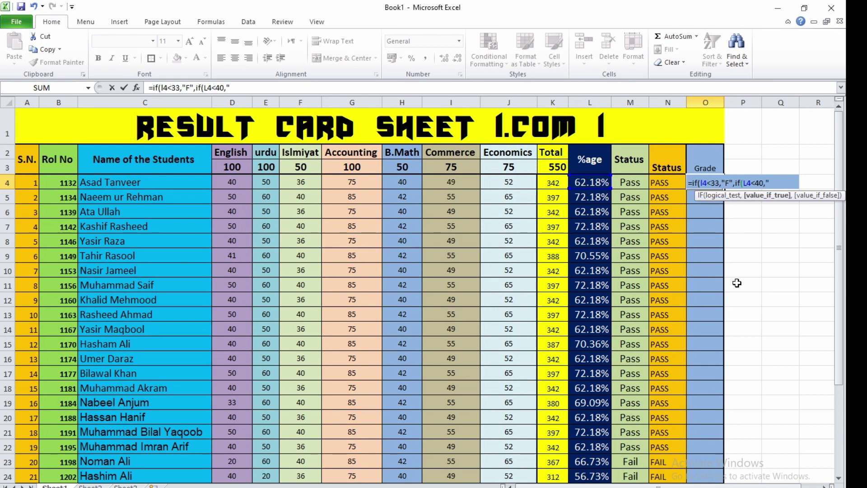
{"action": "type", "text": "E\","}
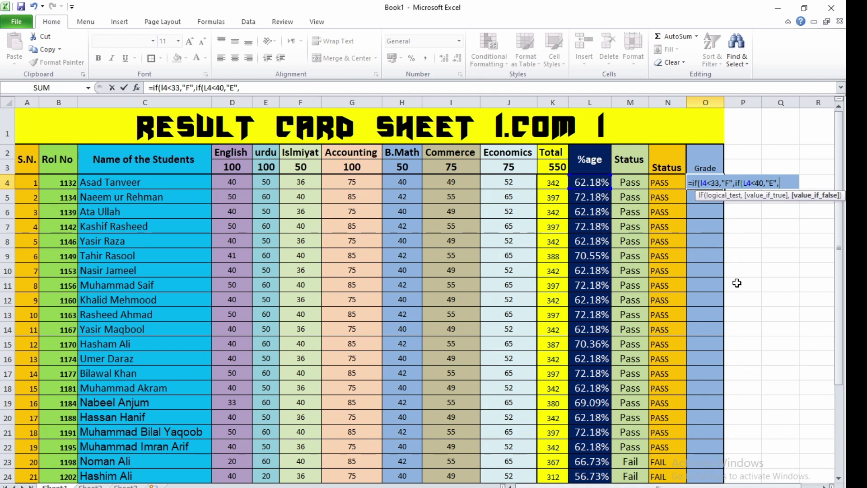
- Add a third IF to the O4 formula that returns "D" when L4<50, and begin a fourth IF
{"action": "type", "text": "IF("}
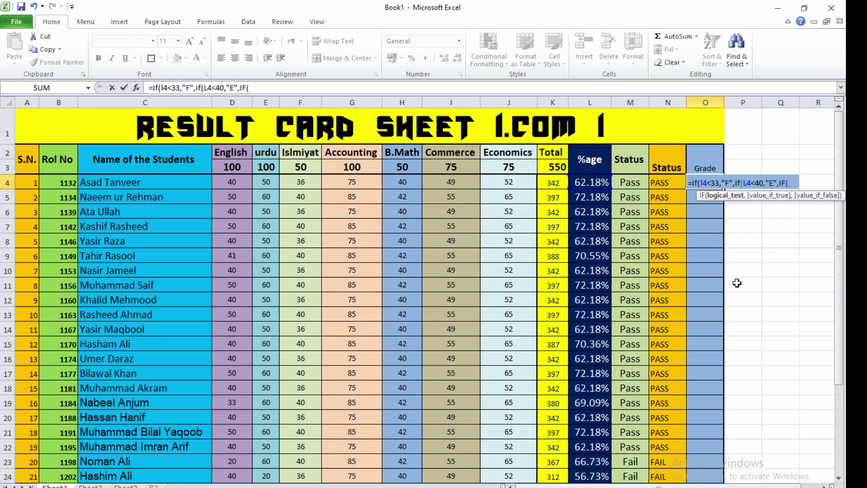
{"action": "type", "text": "L4<"}
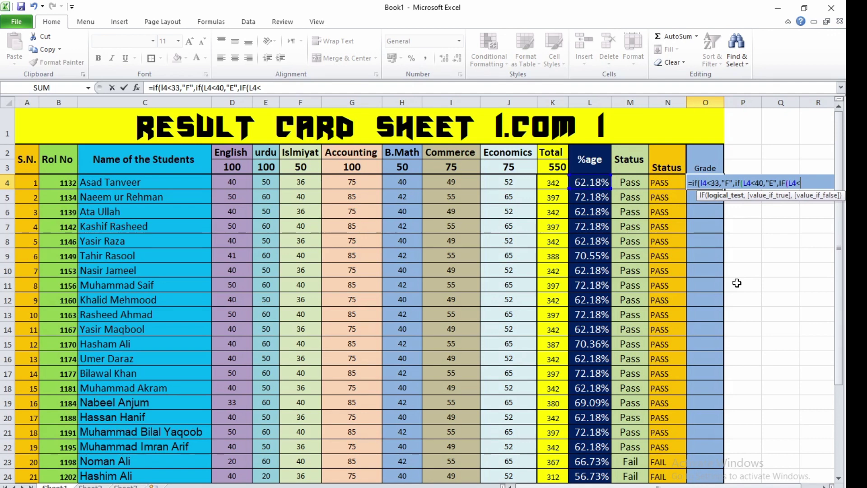
{"action": "type", "text": "50,"}
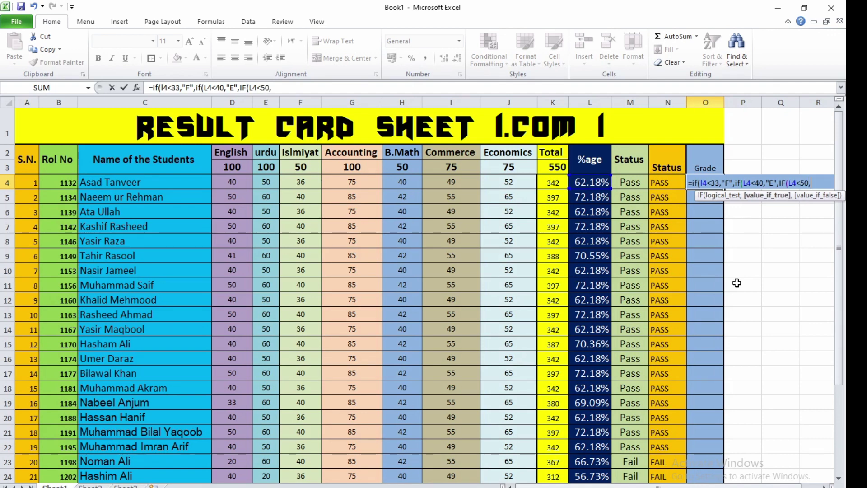
{"action": "type", "text": "\"D\",IF"}
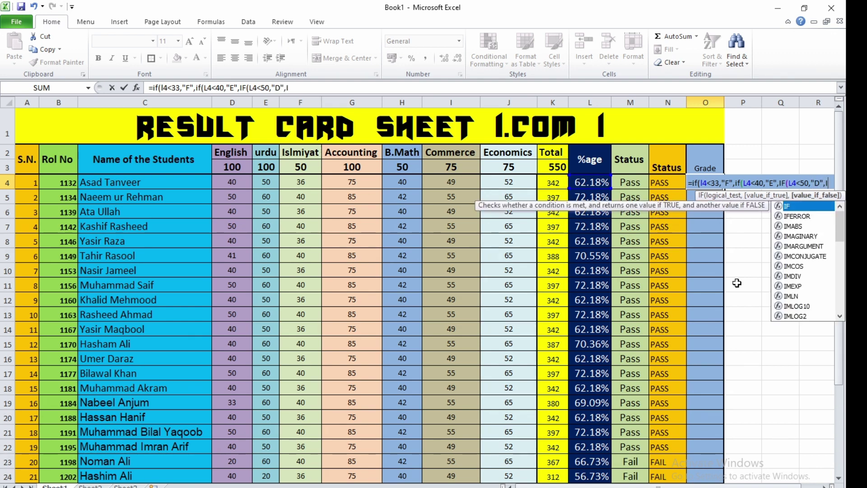
- Make the fourth IF in the O4 formula return "C" when L4<60, and begin a fifth IF
{"action": "type", "text": "L4"}
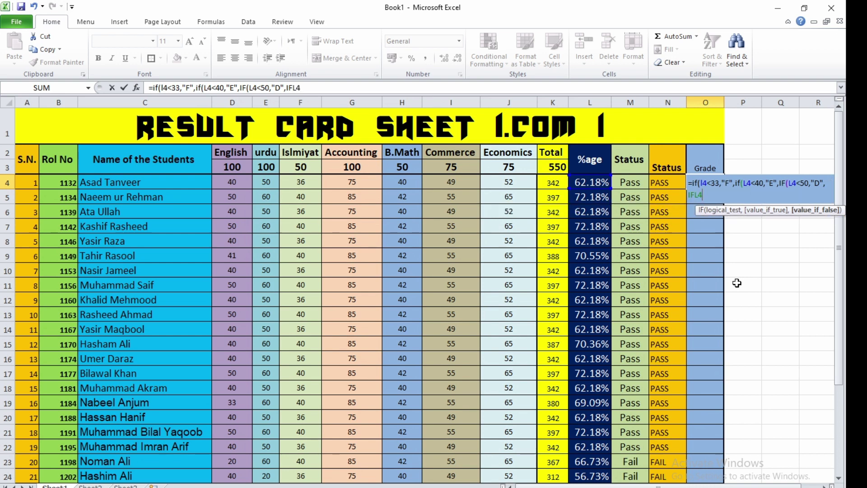
{"action": "type", "text": "<60"}
{"action": "type", "text": ",\"C"}
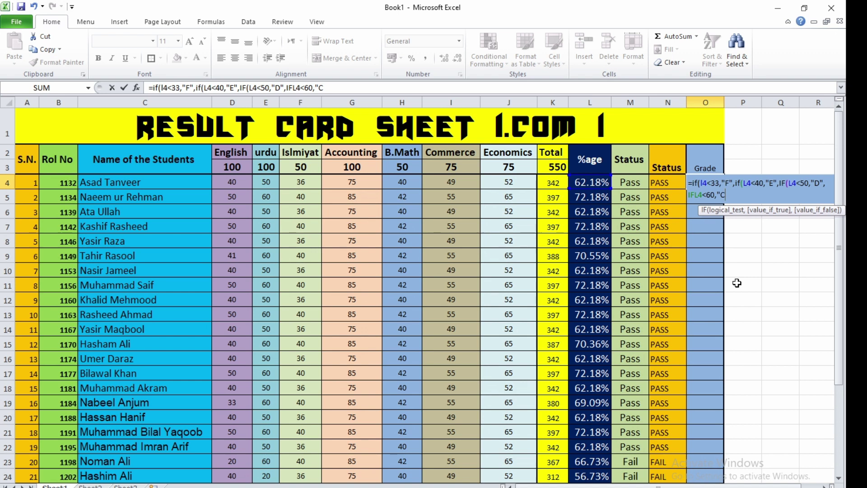
{"action": "type", "text": "\",IF"}
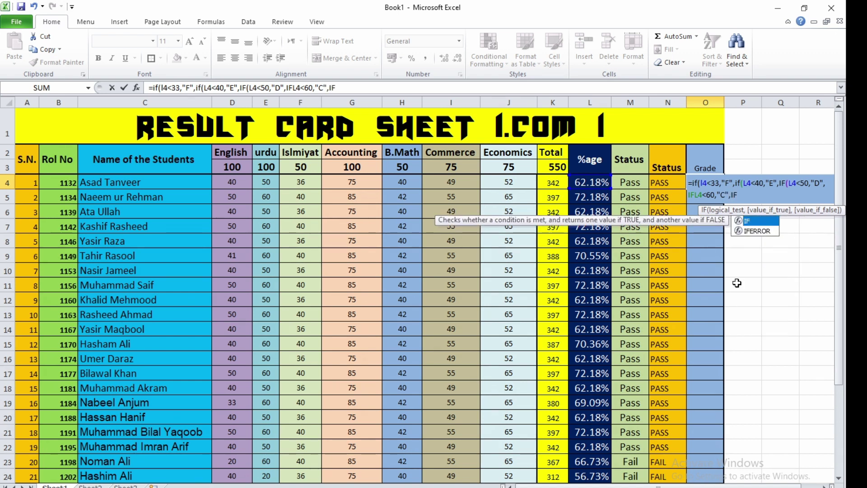
- Make the fifth IF in the O4 formula return "B" when L4<70, and begin a sixth IF
{"action": "type", "text": "(L4"}
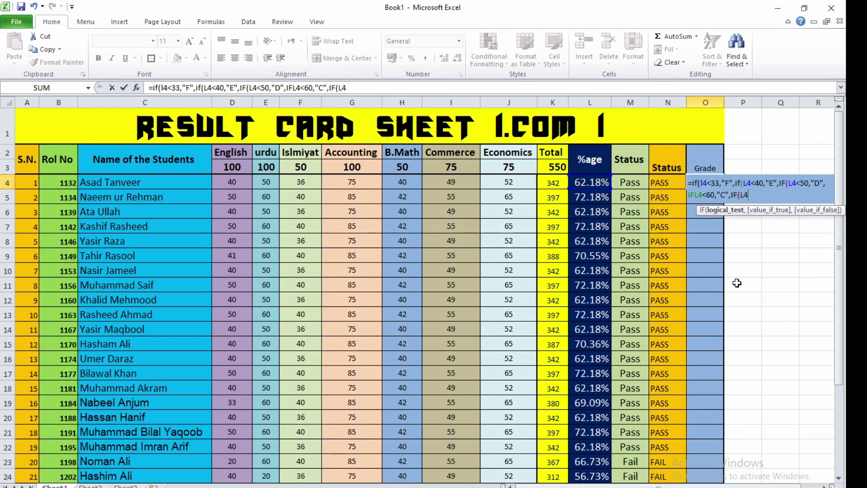
{"action": "type", "text": "<"}
{"action": "type", "text": "70,\""}
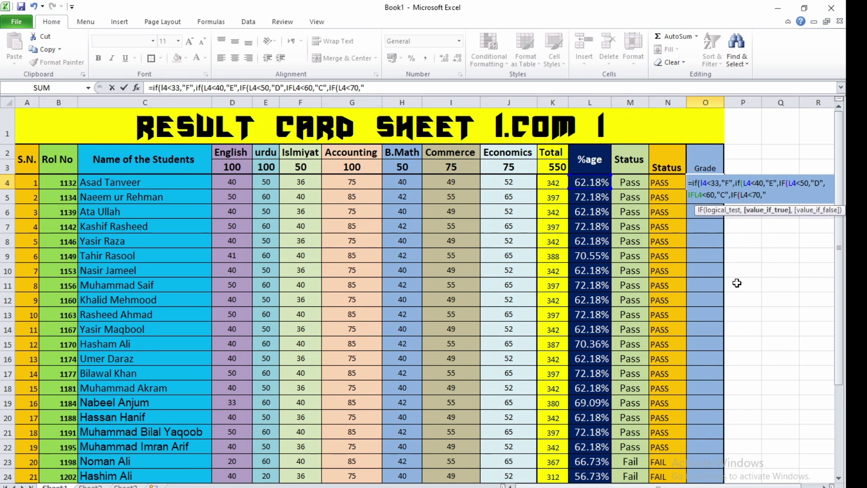
{"action": "type", "text": "B\",IF("}
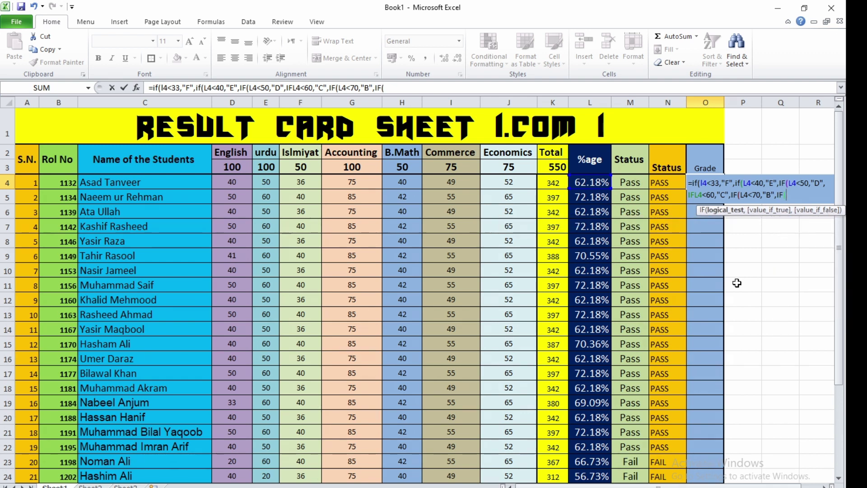
- Finish the O4 formula so it returns "A" when L4<80 and otherwise "A+", and close all the nested brackets
{"action": "type", "text": "L4<80,."}
{"action": "key", "text": "BackSpace"}
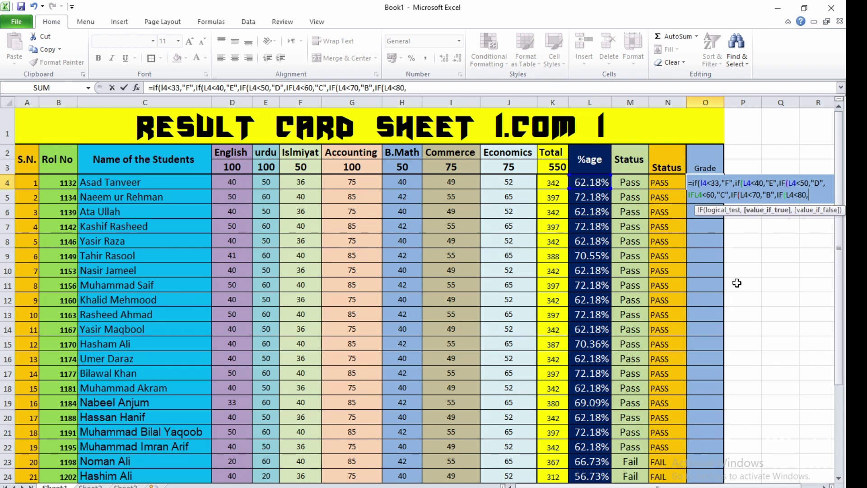
{"action": "type", "text": "\"A\","}
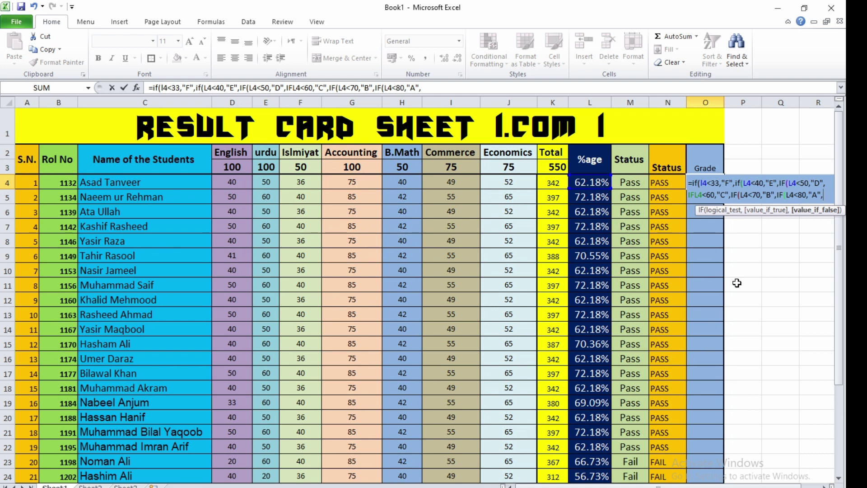
{"action": "type", "text": "\"A+"}
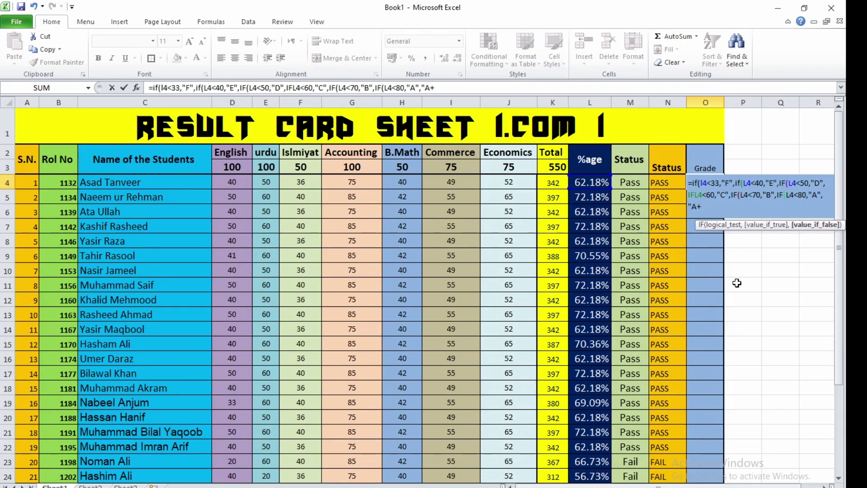
{"action": "type", "text": "\""}
{"action": "type", "text": ")))"}
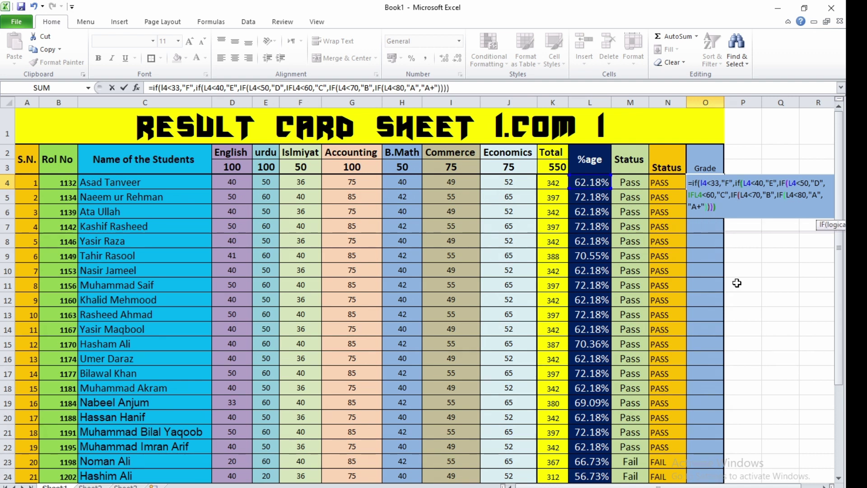
{"action": "type", "text": "))"}
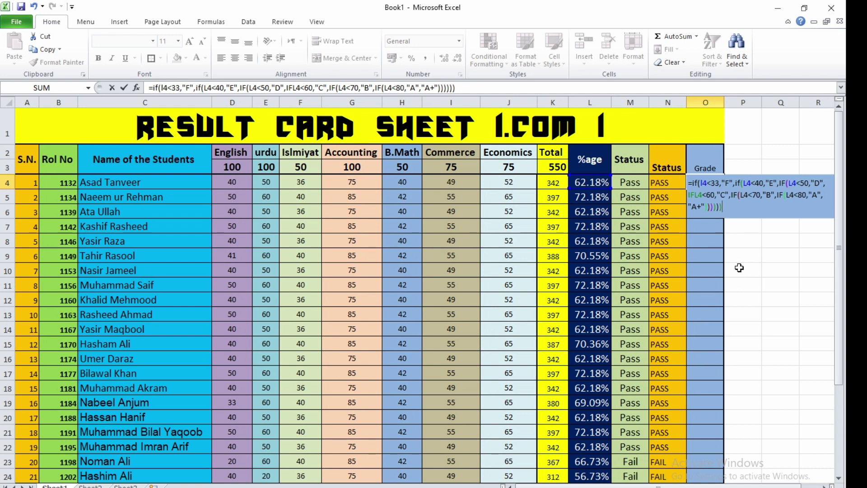
- Correct the cell reference in the first IF test of the O4 grade formula to L4
{"action": "left_click", "coordinate": [702, 182]}
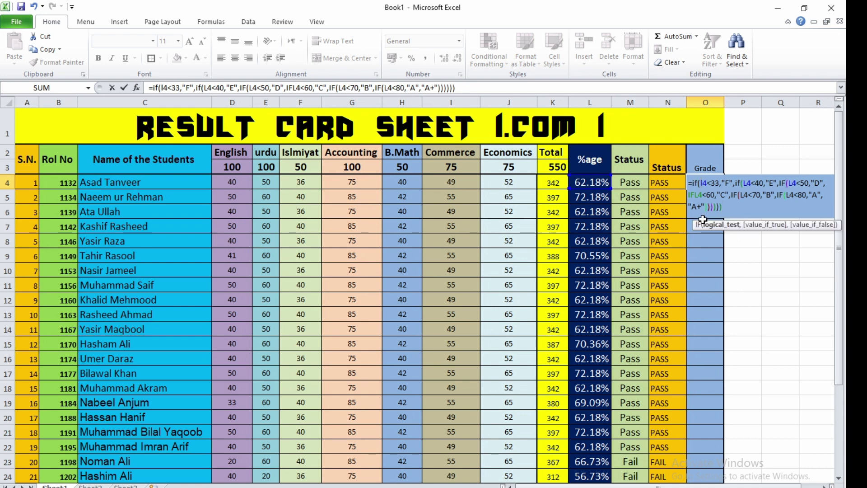
{"action": "key", "text": "Delete"}
{"action": "type", "text": "L"}
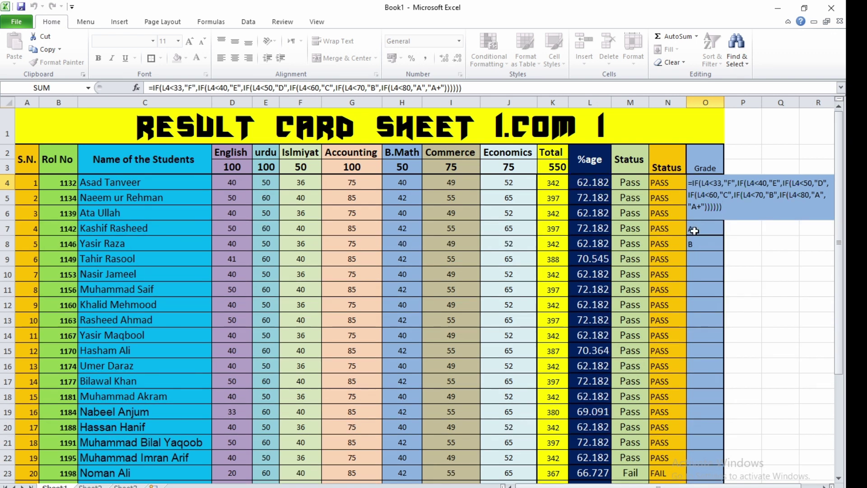
- Clear the grade results from cells O5 to O8, keeping only the formula in O4
{"action": "left_click", "coordinate": [694, 231]}
{"action": "key", "text": "BackSpace"}
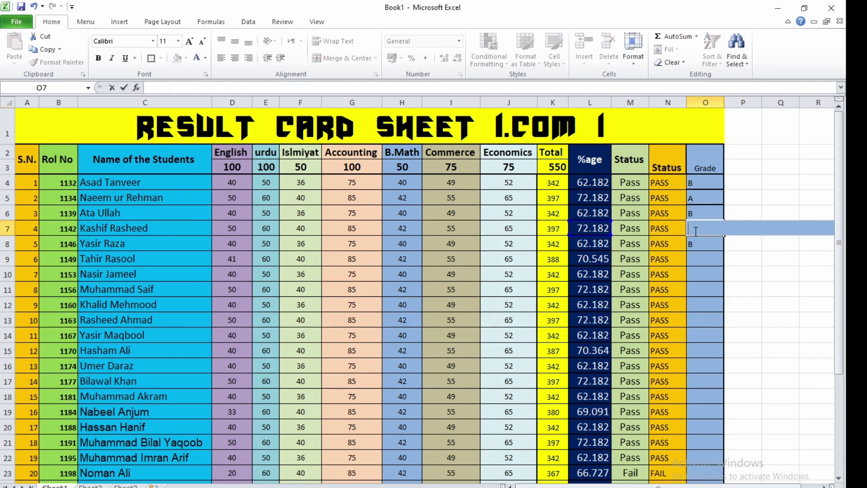
{"action": "left_click", "coordinate": [697, 242]}
{"action": "key", "text": "BackSpace"}
{"action": "left_click", "coordinate": [700, 212]}
{"action": "key", "text": "BackSpace"}
{"action": "left_click", "coordinate": [704, 202]}
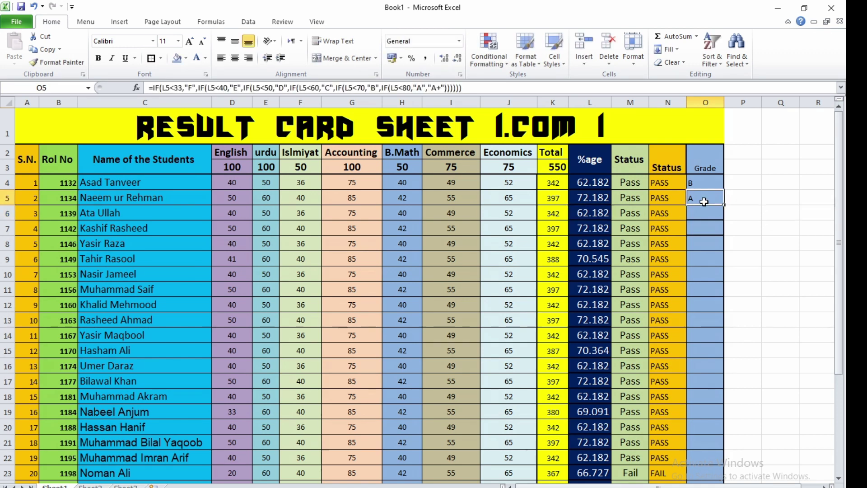
{"action": "key", "text": "BackSpace"}
- Review and confirm the nested IF formula in O4, and copy it down the Grade column to O33
{"action": "double_click", "coordinate": [713, 182]}
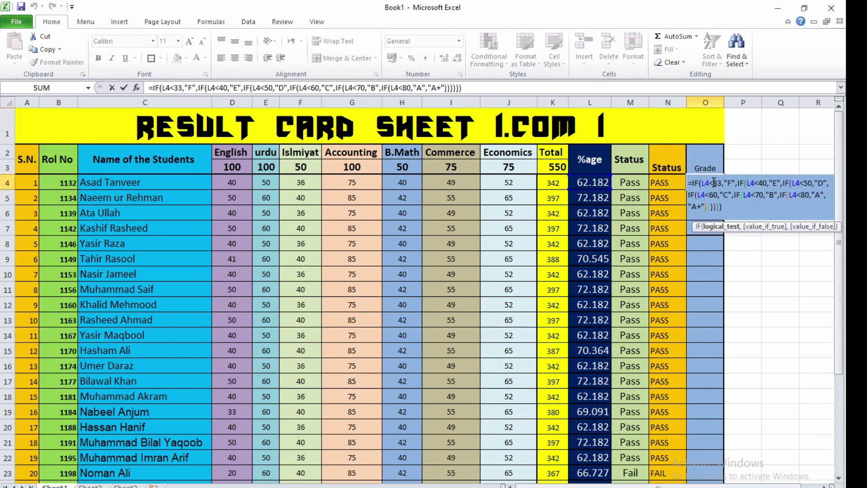
{"action": "left_click", "coordinate": [736, 208]}
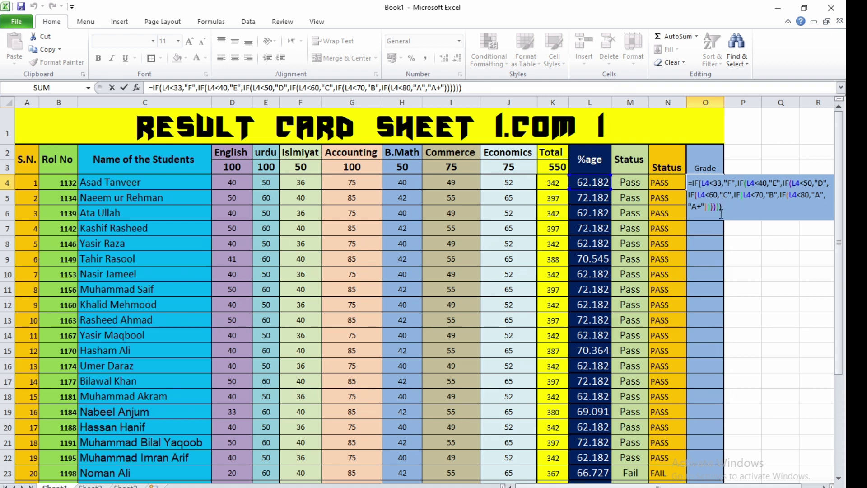
{"action": "key", "text": "Return"}
{"action": "left_click", "coordinate": [705, 183]}
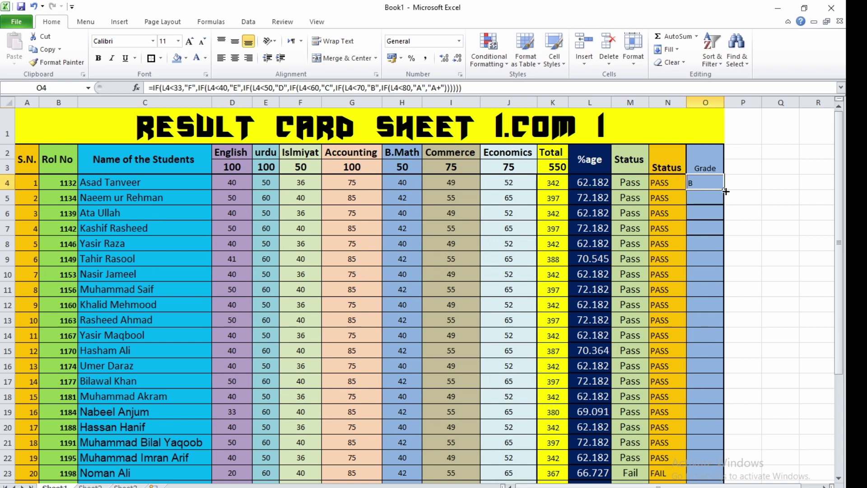
{"action": "left_click_drag", "start_coordinate": [725, 192], "coordinate": [716, 457]}
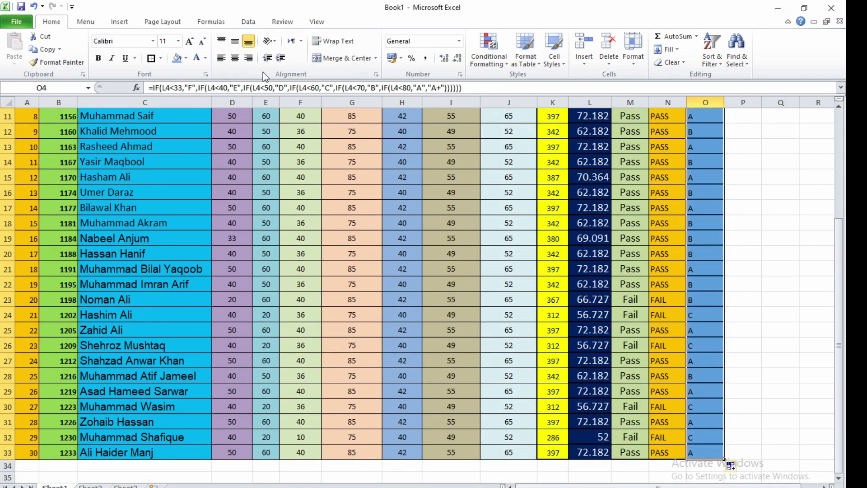
- Format the grades in O4:O33 as 14-point, bold and horizontally centered
{"action": "left_click", "coordinate": [193, 42]}
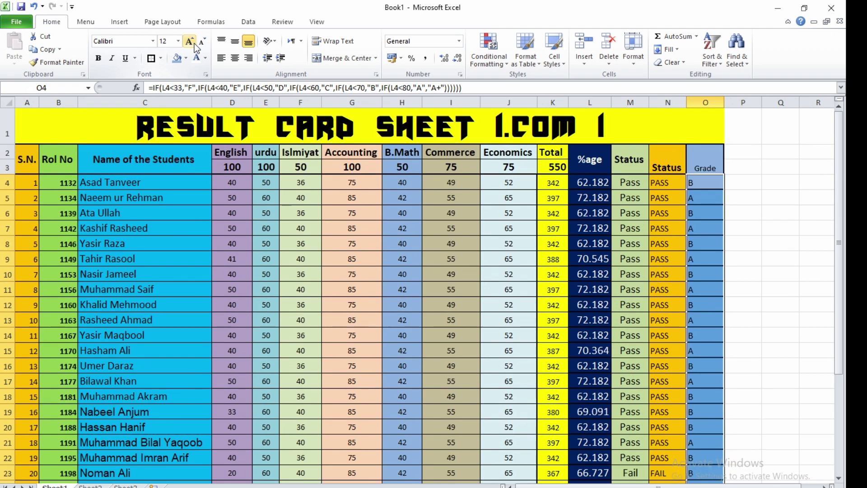
{"action": "left_click", "coordinate": [190, 42]}
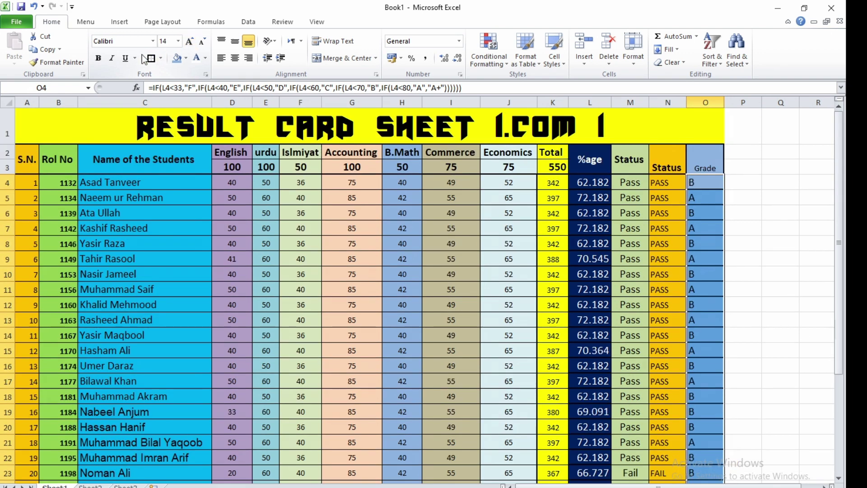
{"action": "left_click", "coordinate": [99, 58]}
{"action": "left_click", "coordinate": [235, 58]}
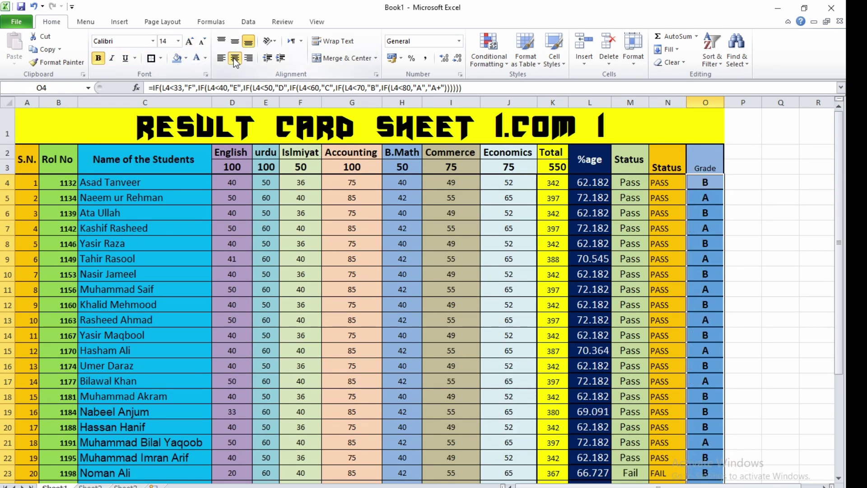
{"action": "scroll", "coordinate": [742, 302], "scroll_direction": "down", "scroll_amount": 3}
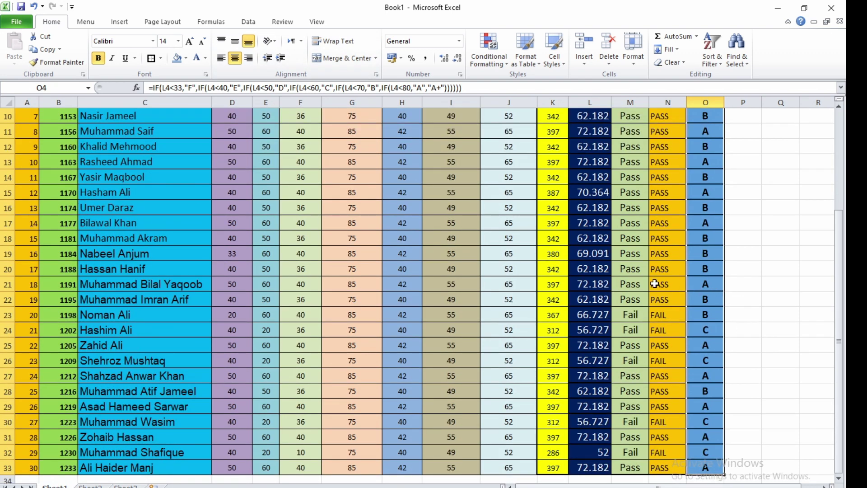
{"action": "scroll", "coordinate": [750, 292], "scroll_direction": "up", "scroll_amount": 3}
{"action": "left_click", "coordinate": [749, 290]}
- Set the first student's English mark in D4 and urdu mark in E4 to 90 each
{"action": "scroll", "coordinate": [711, 323], "scroll_direction": "down", "scroll_amount": 1}
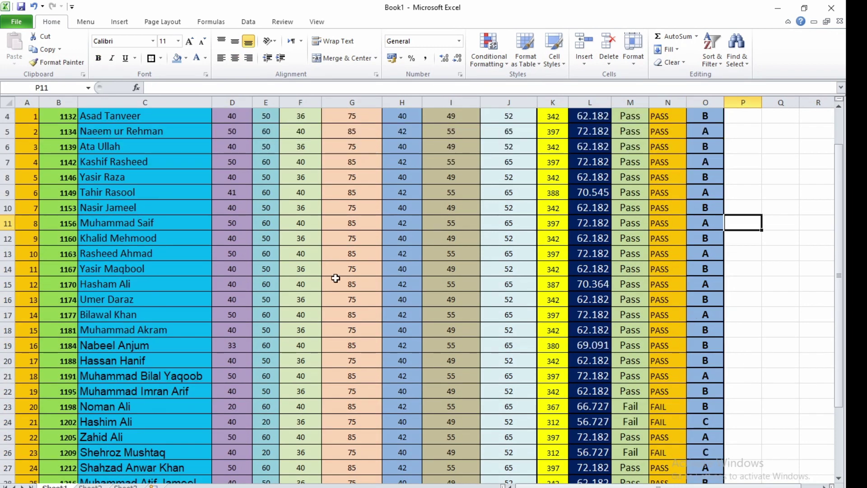
{"action": "scroll", "coordinate": [336, 278], "scroll_direction": "up", "scroll_amount": 1}
{"action": "left_click", "coordinate": [227, 183]}
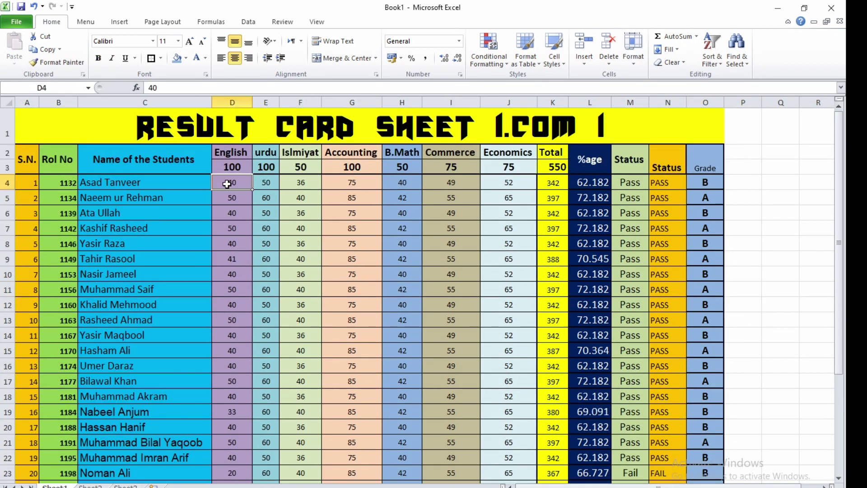
{"action": "key", "text": "Delete"}
{"action": "type", "text": "90"}
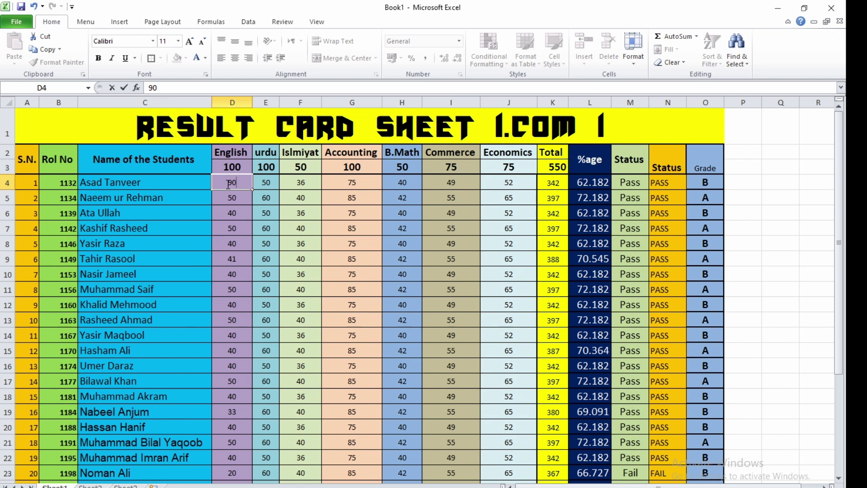
{"action": "key", "text": "Tab"}
{"action": "type", "text": "90"}
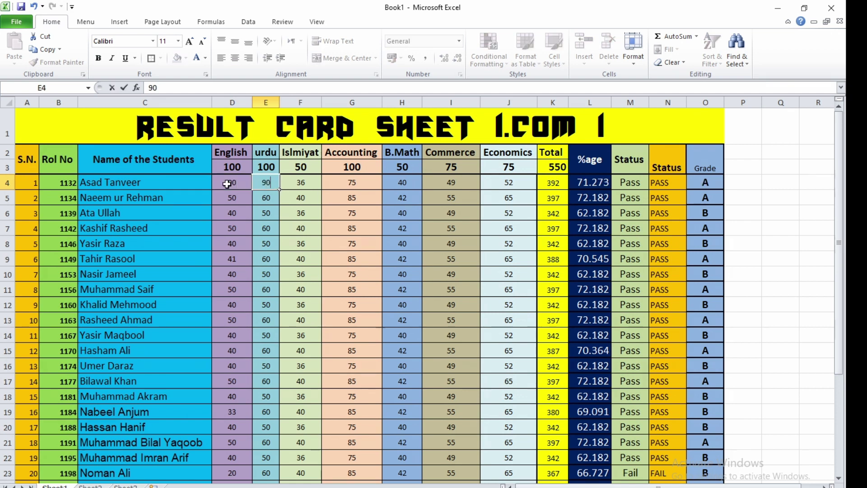
{"action": "key", "text": "Tab"}
{"action": "key", "text": "Tab"}
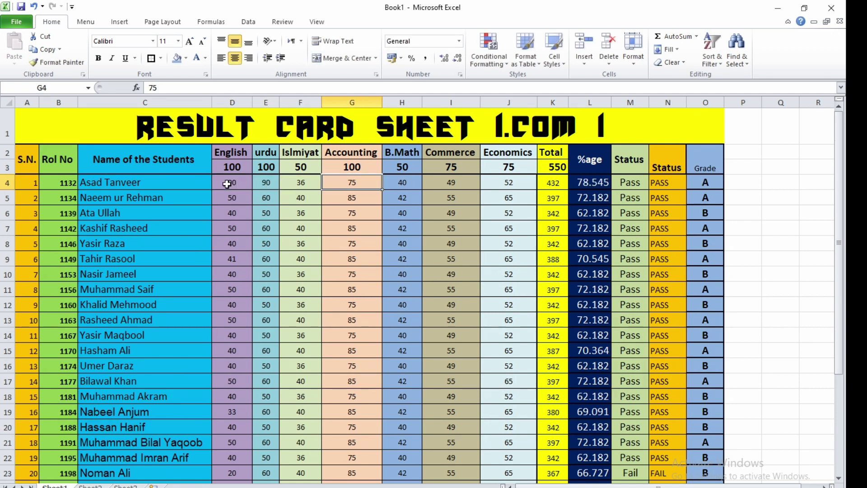
- Set the first student's Islmiyat mark in F4 to 45 and Accounting mark in G4 to 85
{"action": "key", "text": "Left"}
{"action": "type", "text": "45"}
{"action": "key", "text": "Tab"}
{"action": "type", "text": "85"}
{"action": "key", "text": "Tab"}
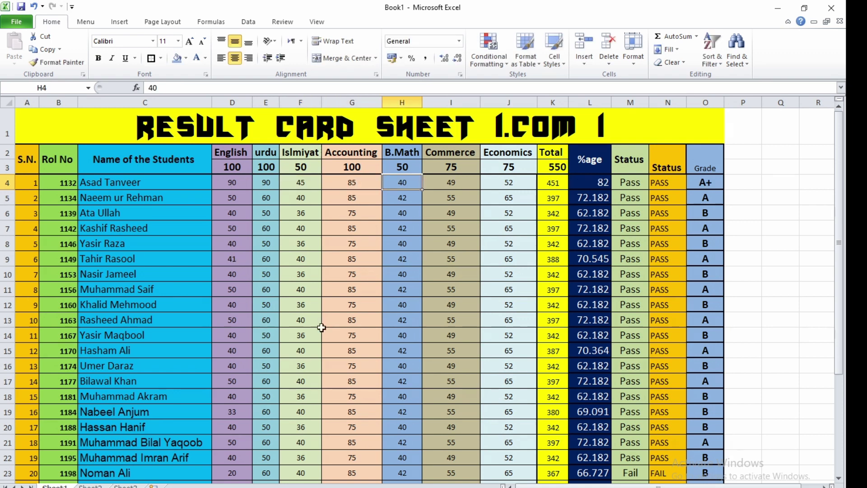
- Copy the first student's subject marks in D4:J4 and paste them into row 12 starting at D12
{"action": "left_click_drag", "start_coordinate": [226, 183], "coordinate": [522, 178]}
{"action": "key", "text": "ctrl+c"}
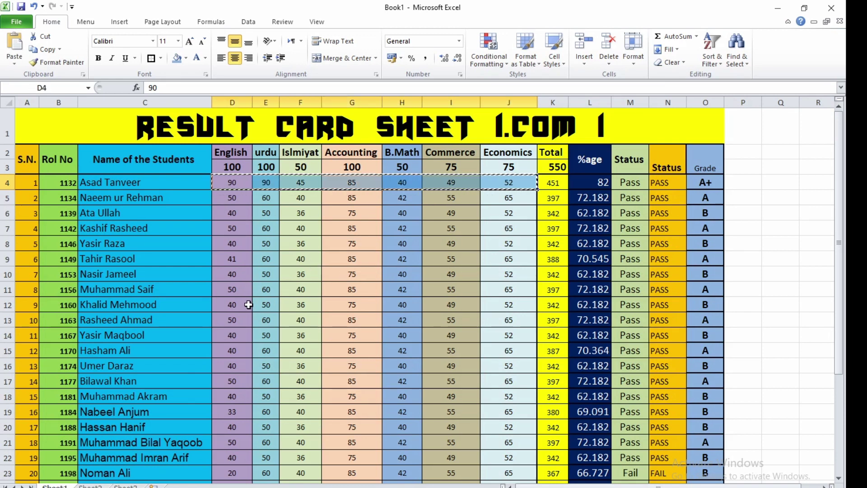
{"action": "left_click", "coordinate": [235, 304]}
{"action": "key", "text": "ctrl+v"}
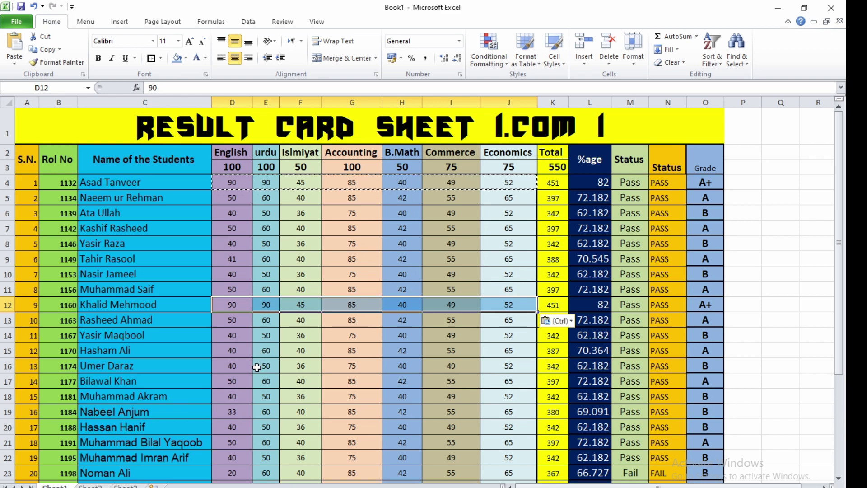
- Paste the copied first-student marks into rows 18 and 29, starting at D18 and D29
{"action": "left_click", "coordinate": [230, 397]}
{"action": "key", "text": "ctrl+v"}
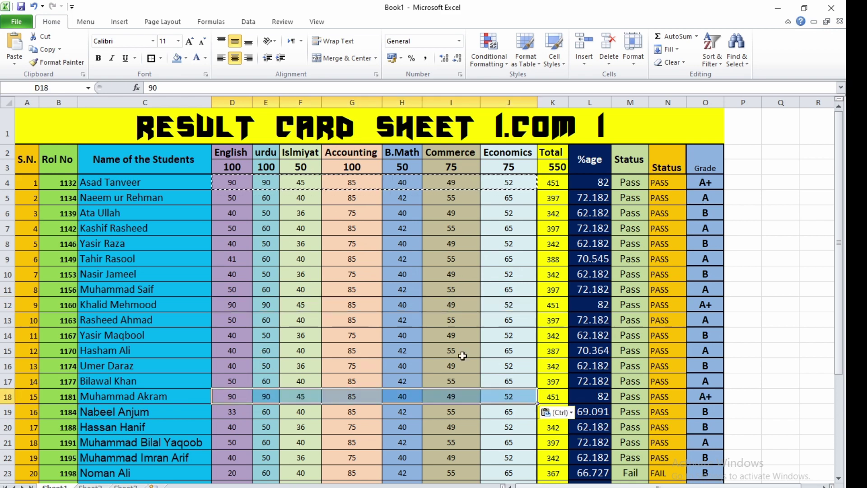
{"action": "scroll", "coordinate": [501, 381], "scroll_direction": "down", "scroll_amount": 2}
{"action": "scroll", "coordinate": [501, 380], "scroll_direction": "down", "scroll_amount": 3}
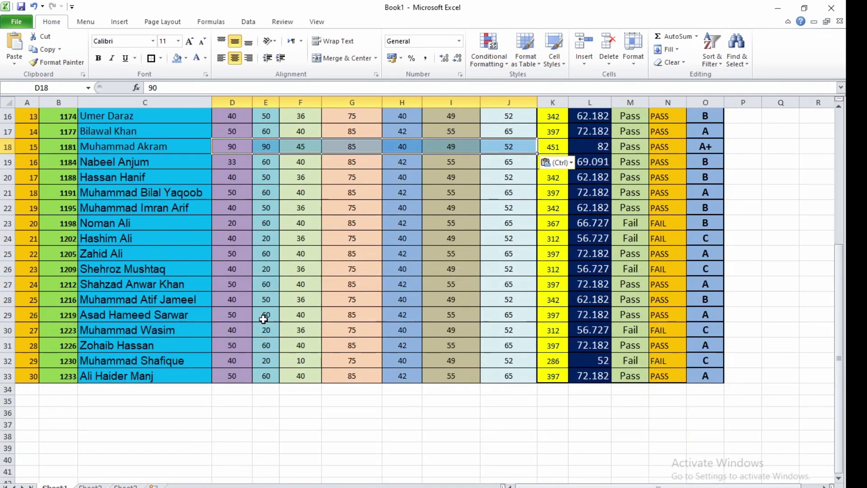
{"action": "left_click", "coordinate": [226, 318]}
{"action": "key", "text": "ctrl+v"}
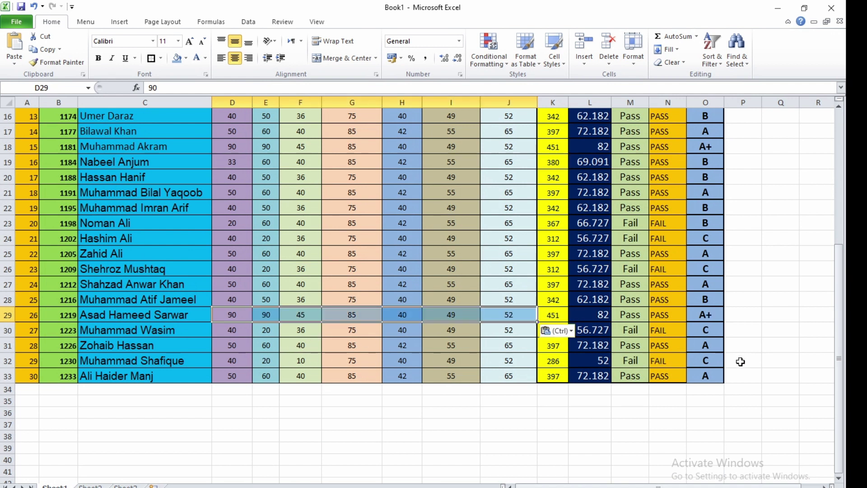
- Set the Accounting, B.Math, Commerce and Economics marks in G32:J32 to 0 for roll number 1230
{"action": "left_click", "coordinate": [447, 361]}
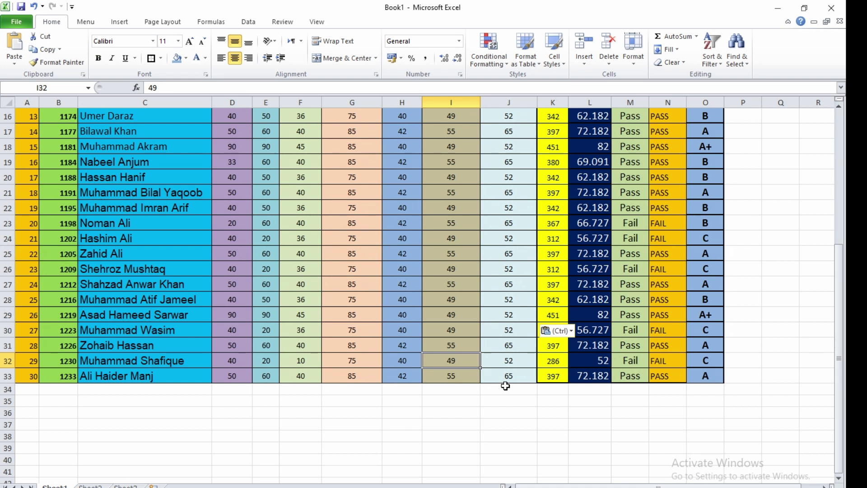
{"action": "type", "text": "0"}
{"action": "left_click", "coordinate": [491, 360]}
{"action": "type", "text": "0"}
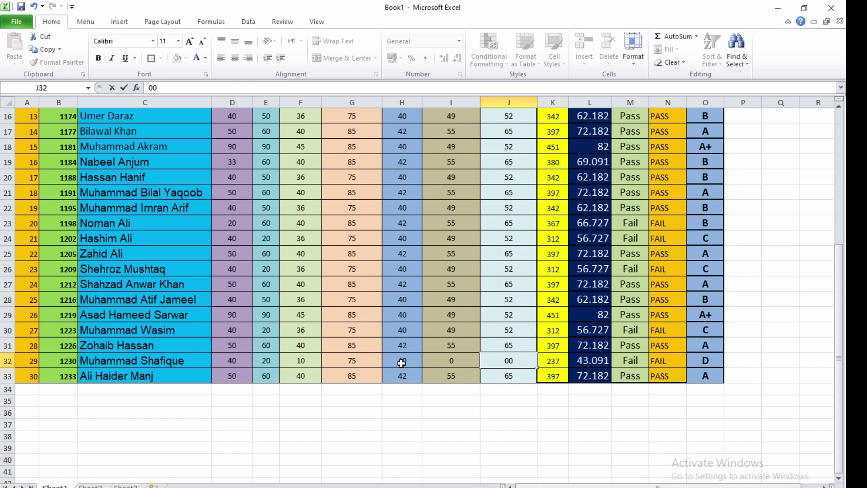
{"action": "left_click", "coordinate": [394, 360]}
{"action": "type", "text": "0"}
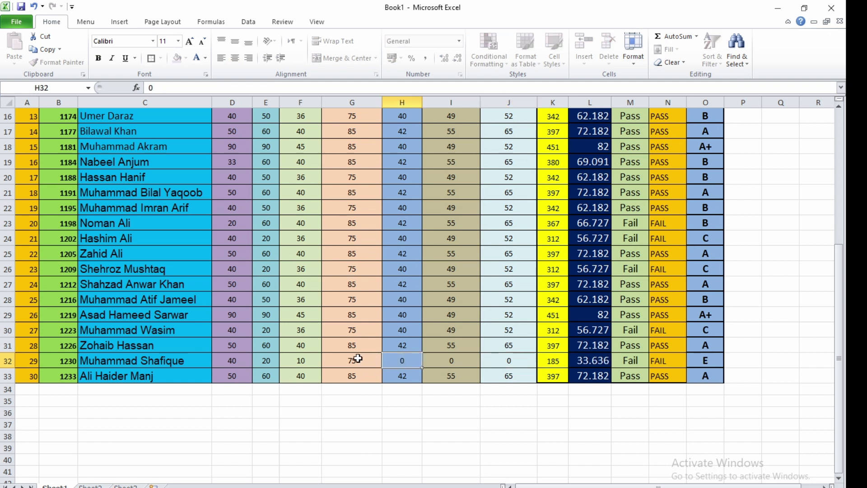
{"action": "left_click", "coordinate": [354, 360]}
{"action": "type", "text": "0"}
{"action": "left_click", "coordinate": [242, 361]}
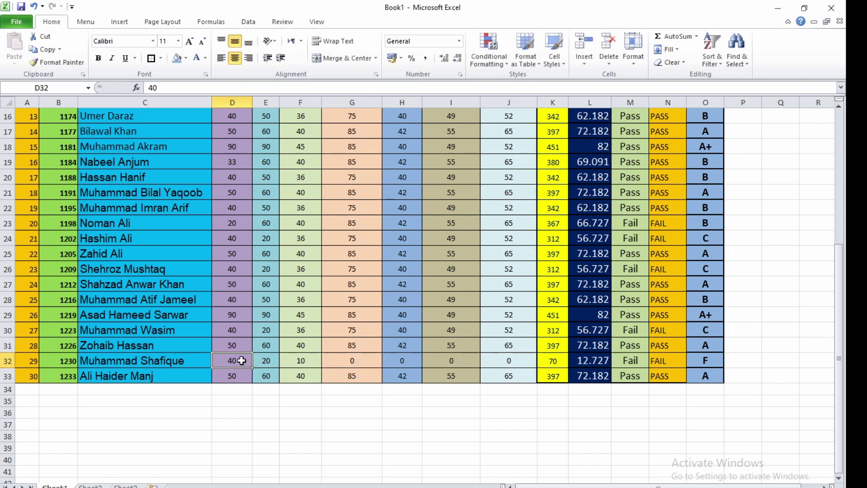
- Inspect the nested-IF grade formula in O32 and review the grades across the sheet
{"action": "left_click", "coordinate": [401, 311]}
{"action": "left_click", "coordinate": [708, 363]}
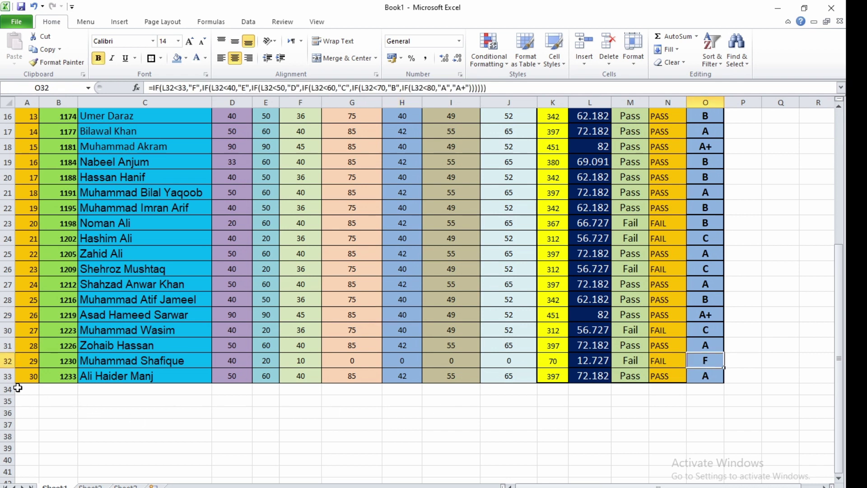
{"action": "scroll", "coordinate": [172, 360], "scroll_direction": "up", "scroll_amount": 5}
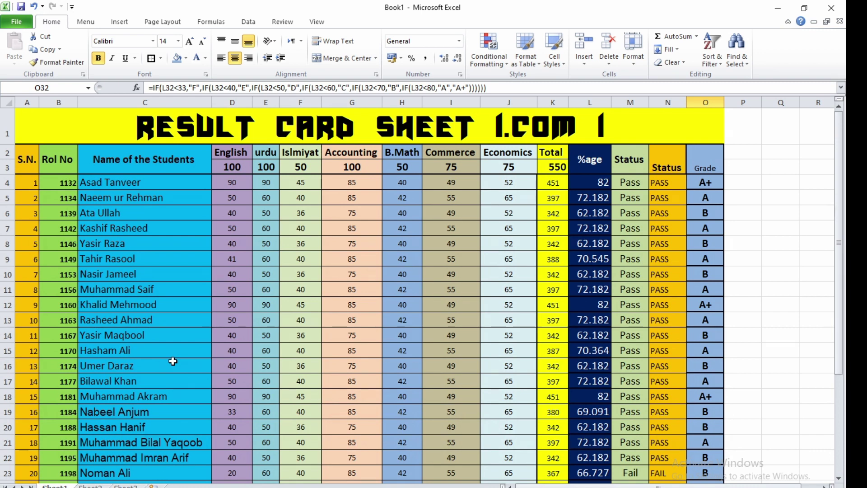
{"action": "scroll", "coordinate": [223, 325], "scroll_direction": "down", "scroll_amount": 1, "text": "ctrl"}
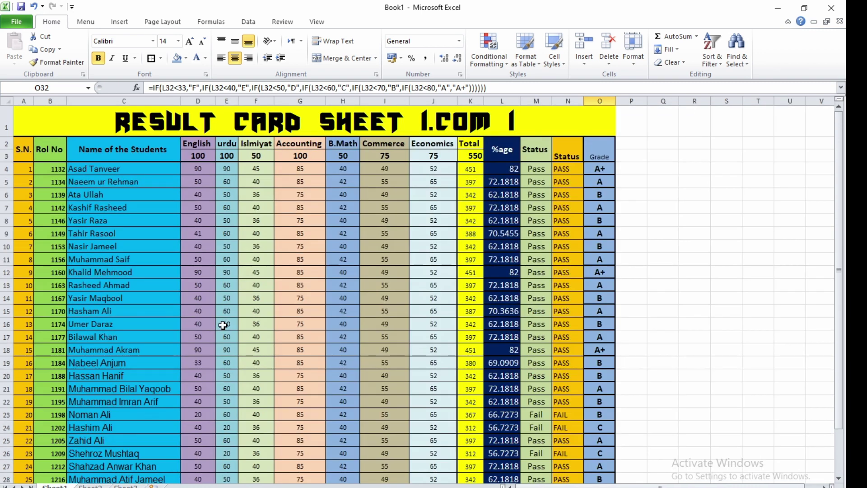